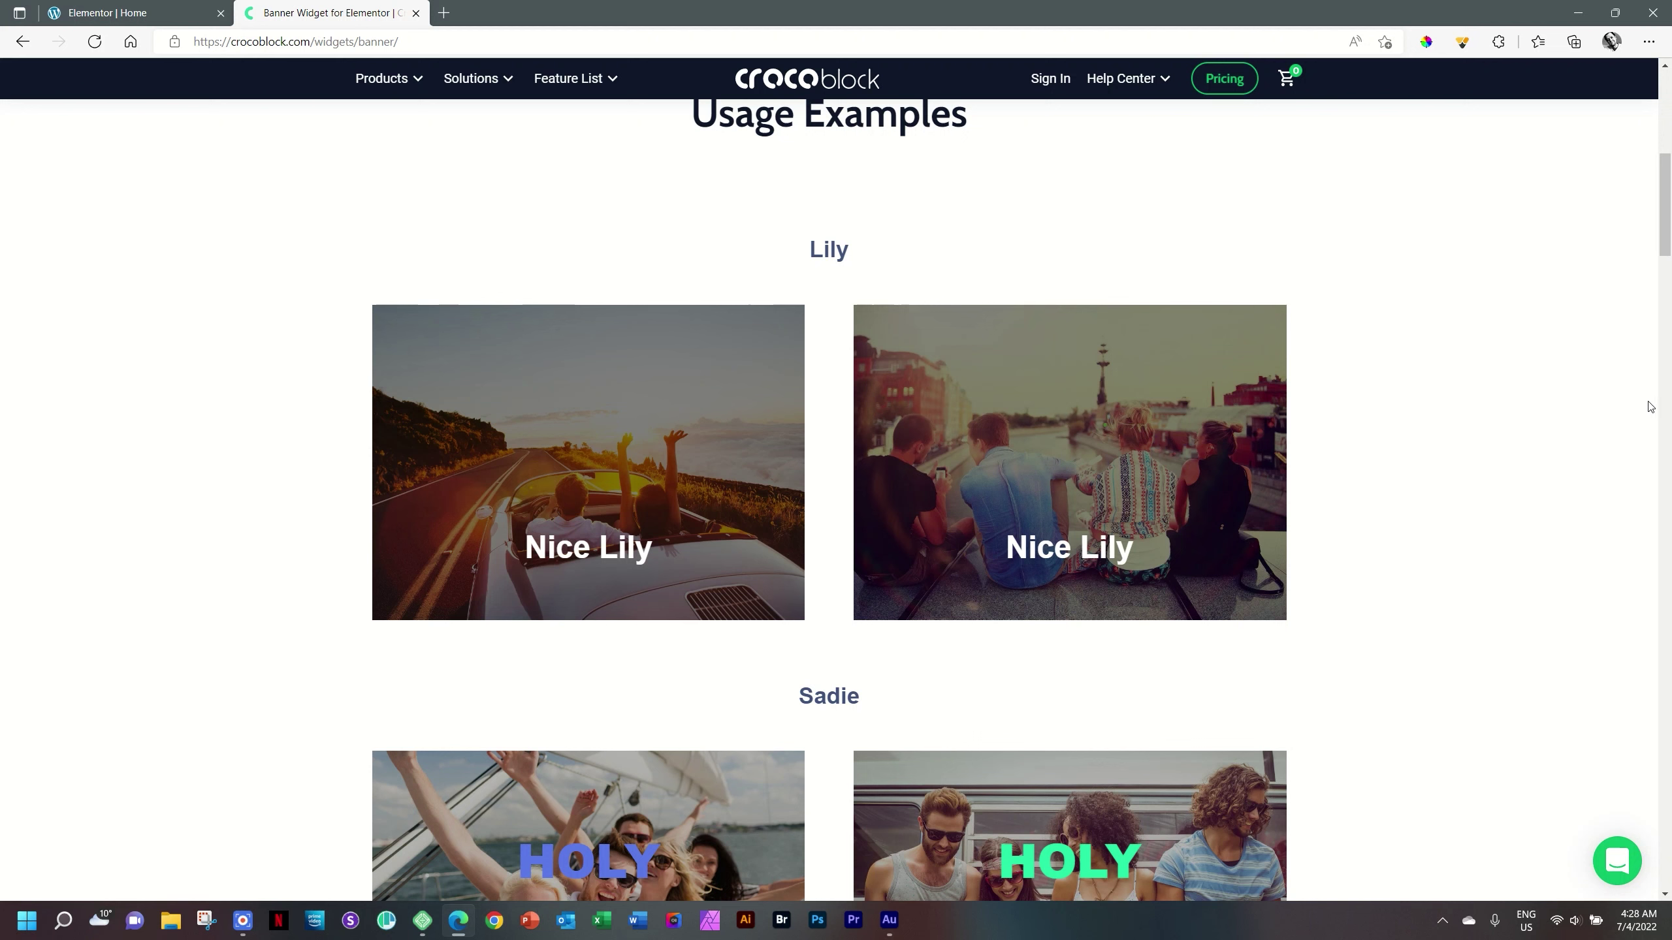
Step: Examine the hover effects of the banner usage examples from Lily through Marley
mouse_move(1140, 504)
scroll(1437, 446, down, 2)
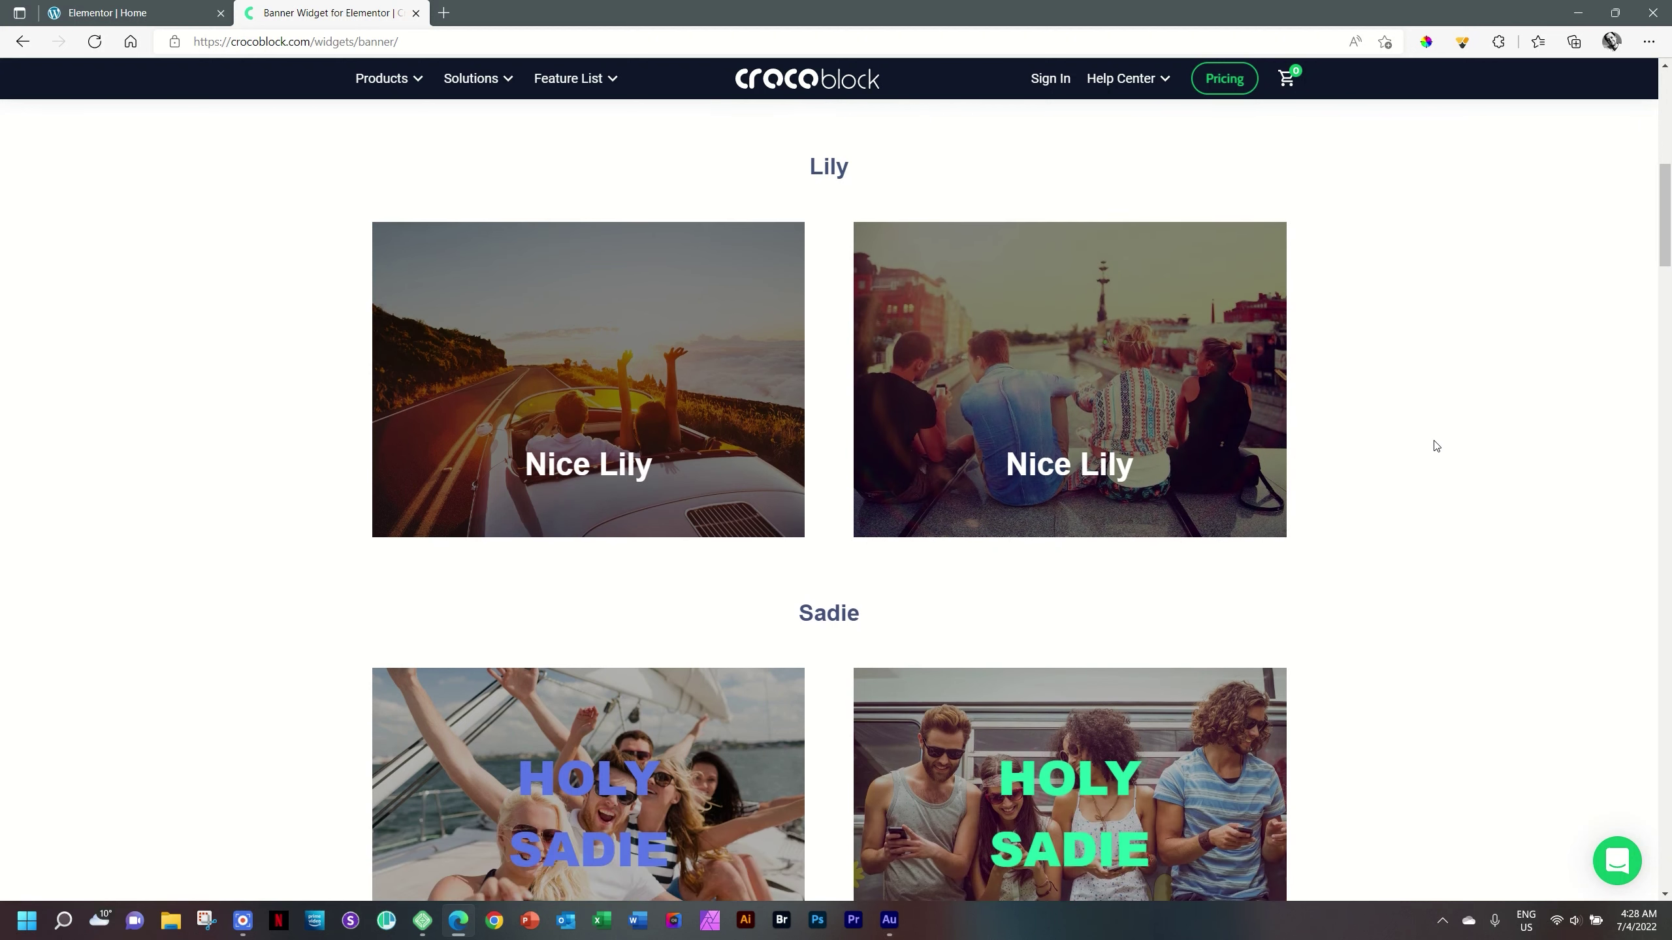
scroll(1437, 446, down, 5)
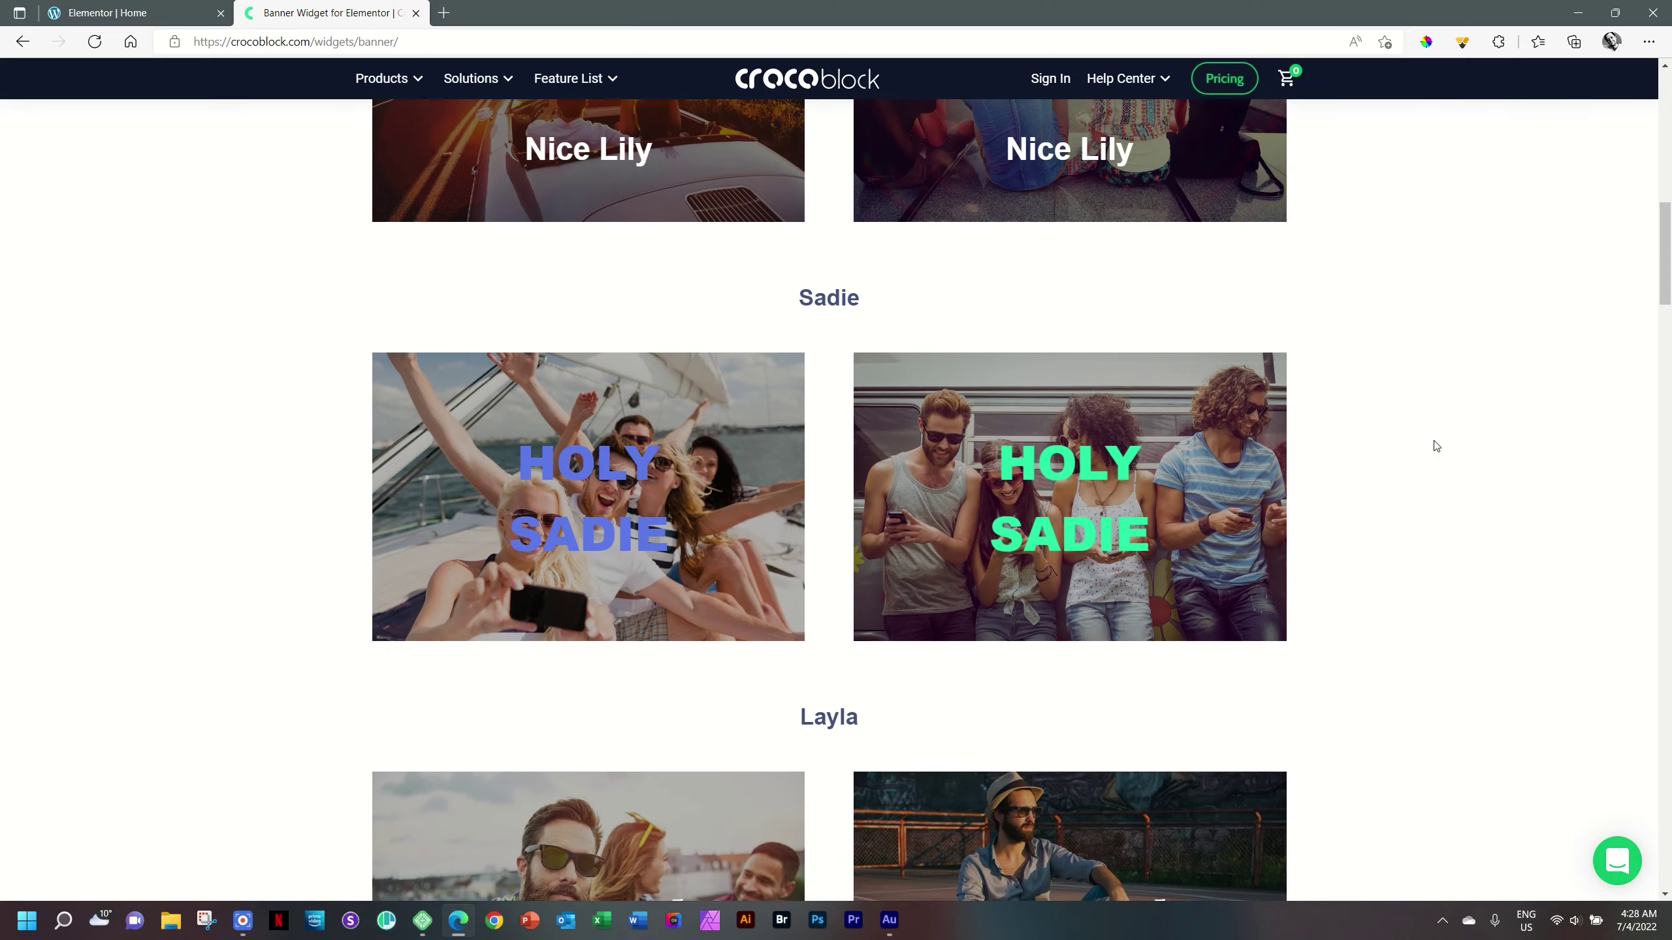
mouse_move(1163, 429)
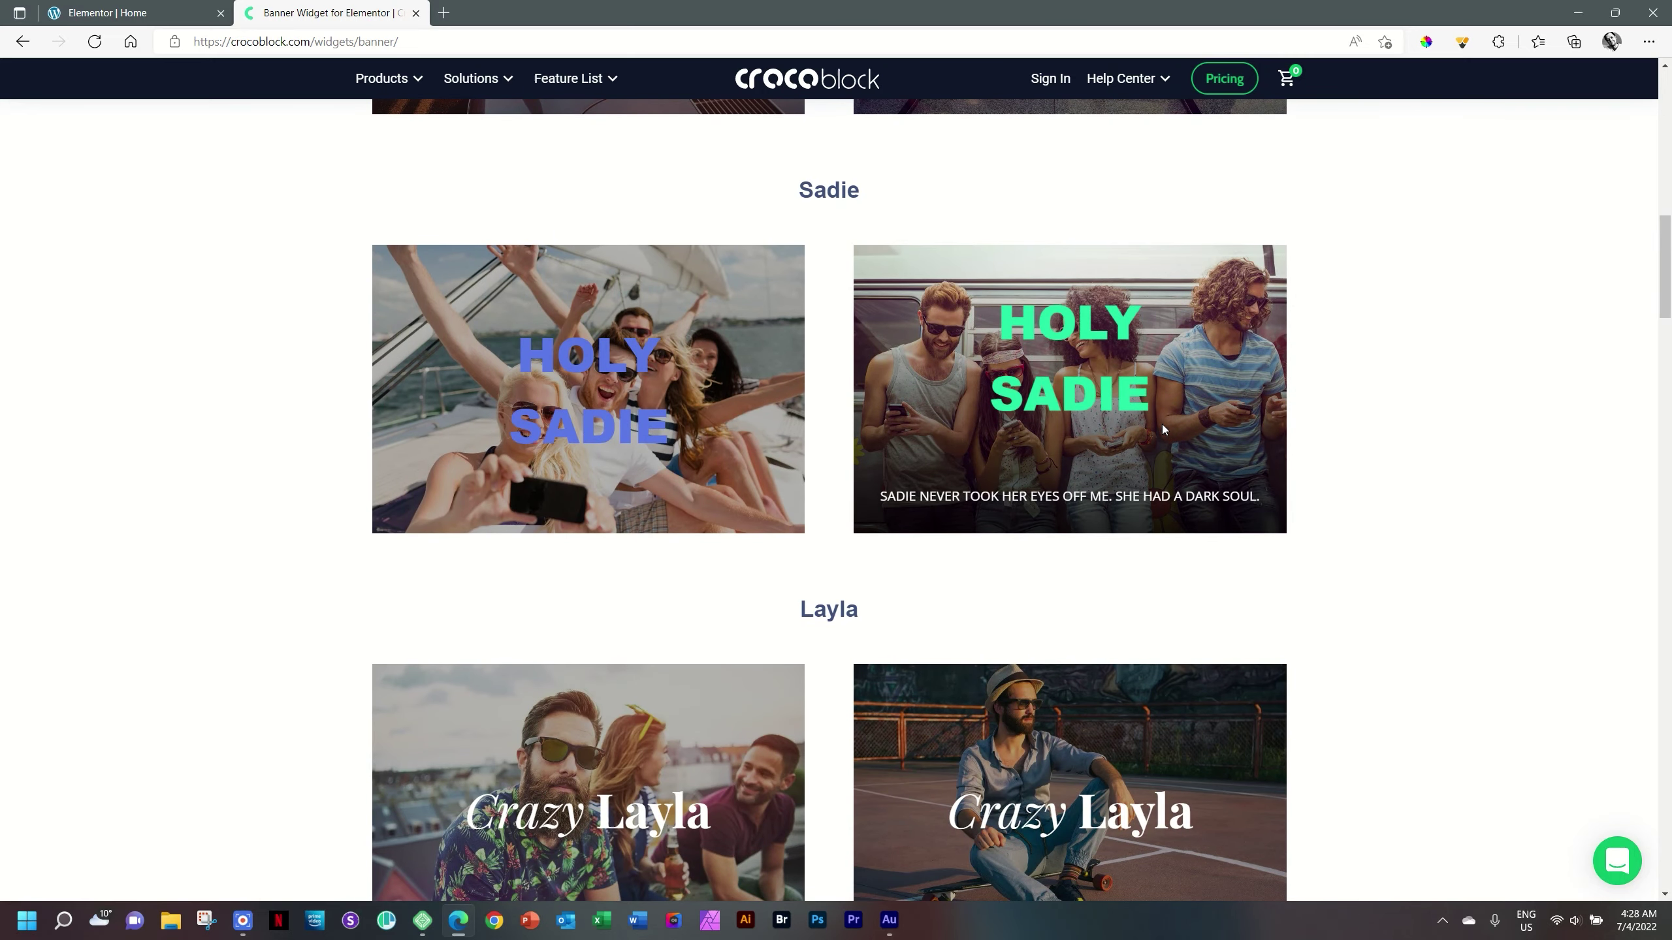
scroll(1163, 429, down, 5)
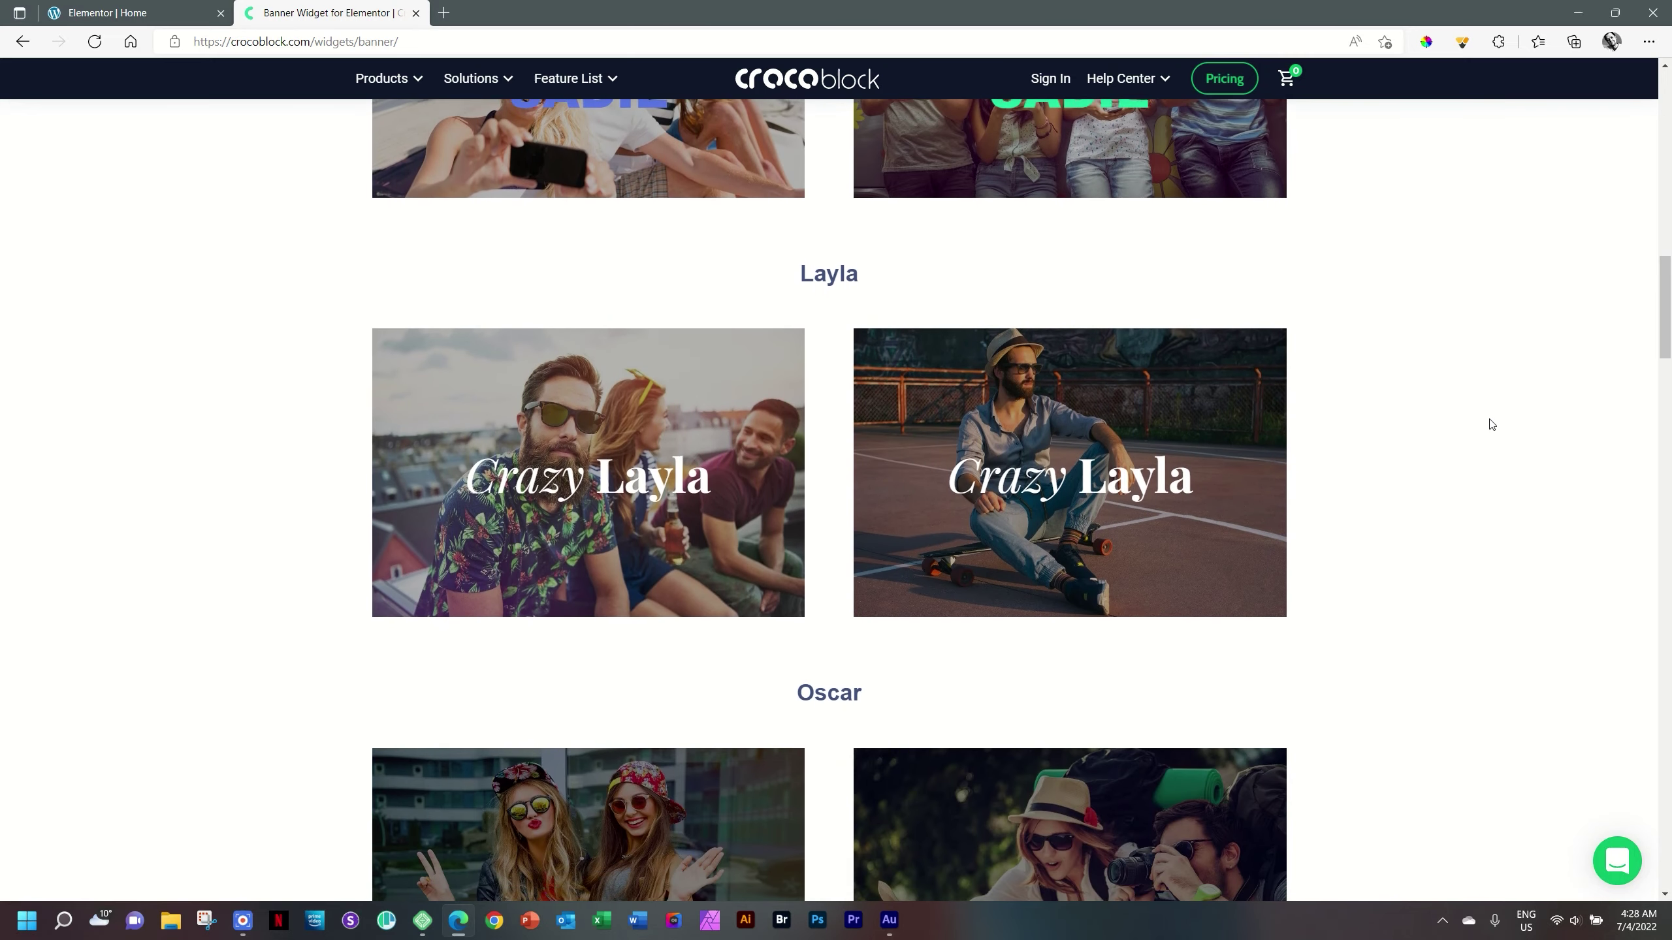
mouse_move(1196, 495)
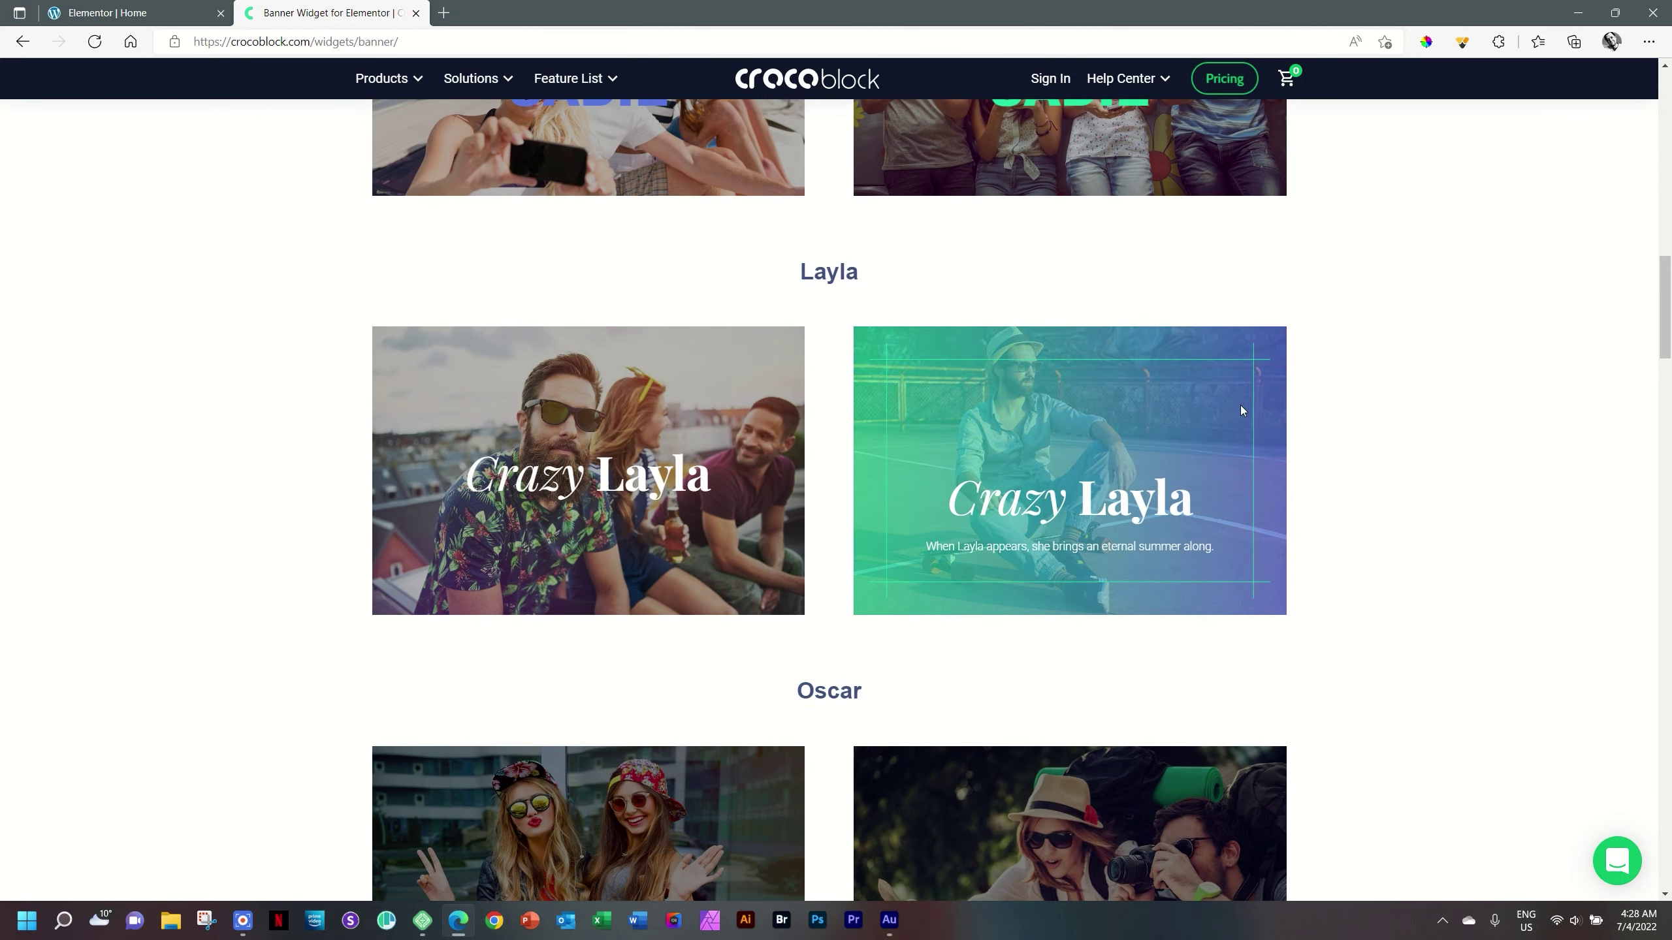
scroll(1418, 511, down, 5)
mouse_move(1216, 537)
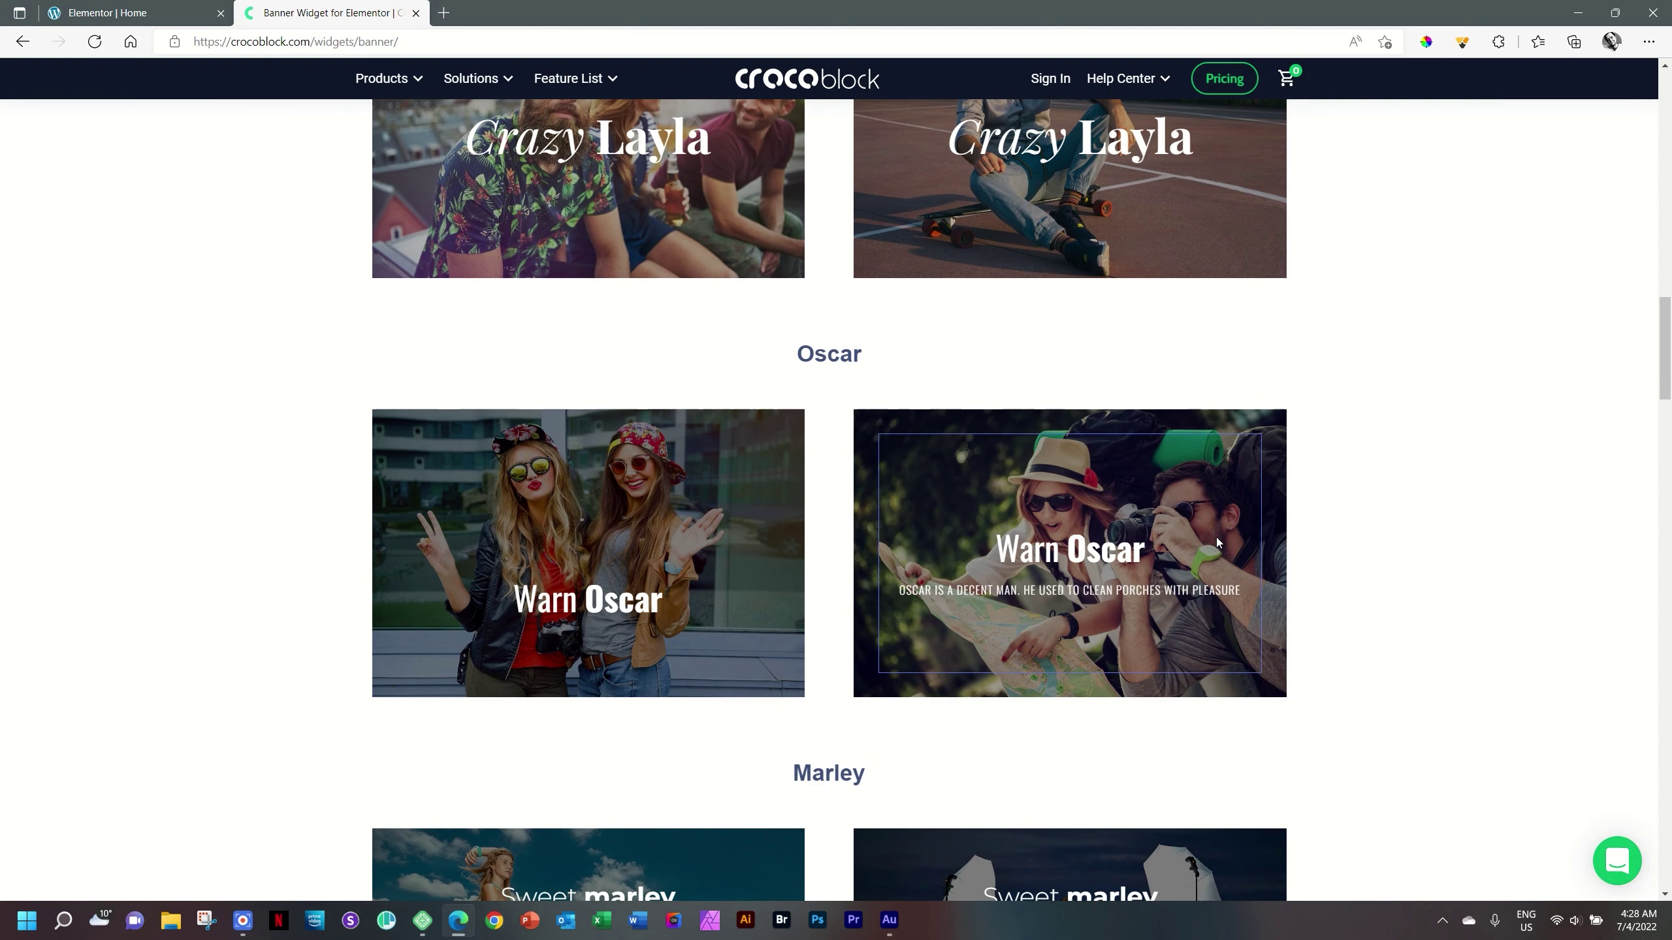
scroll(1481, 481, down, 10)
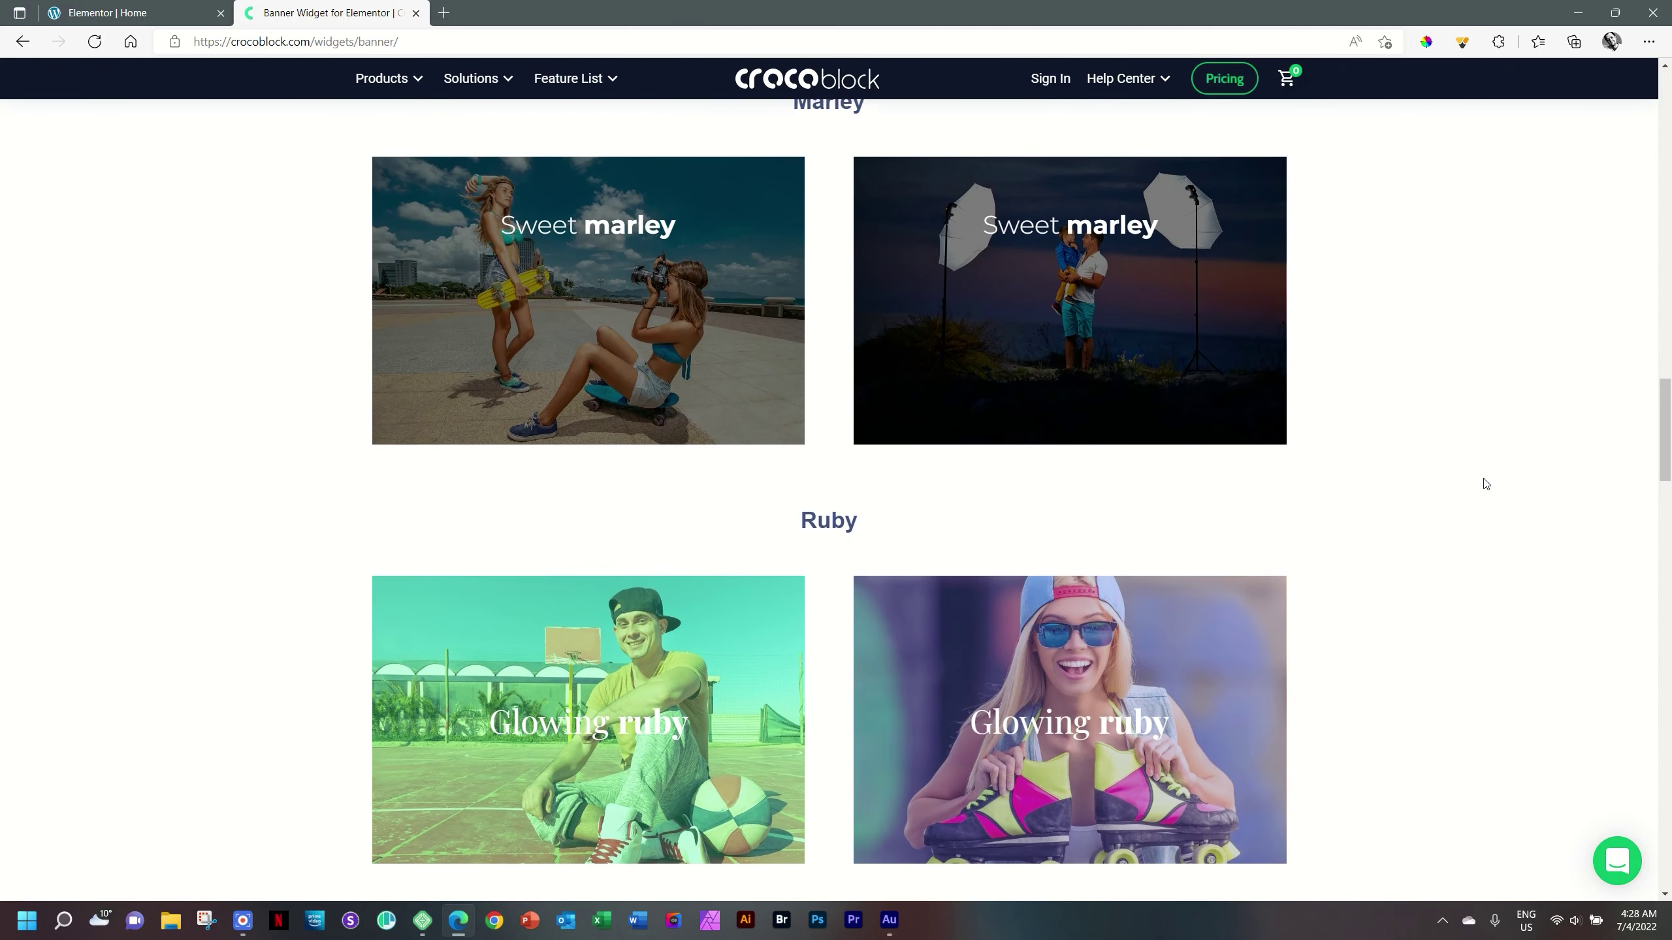
mouse_move(1144, 296)
scroll(1144, 295, up, 3)
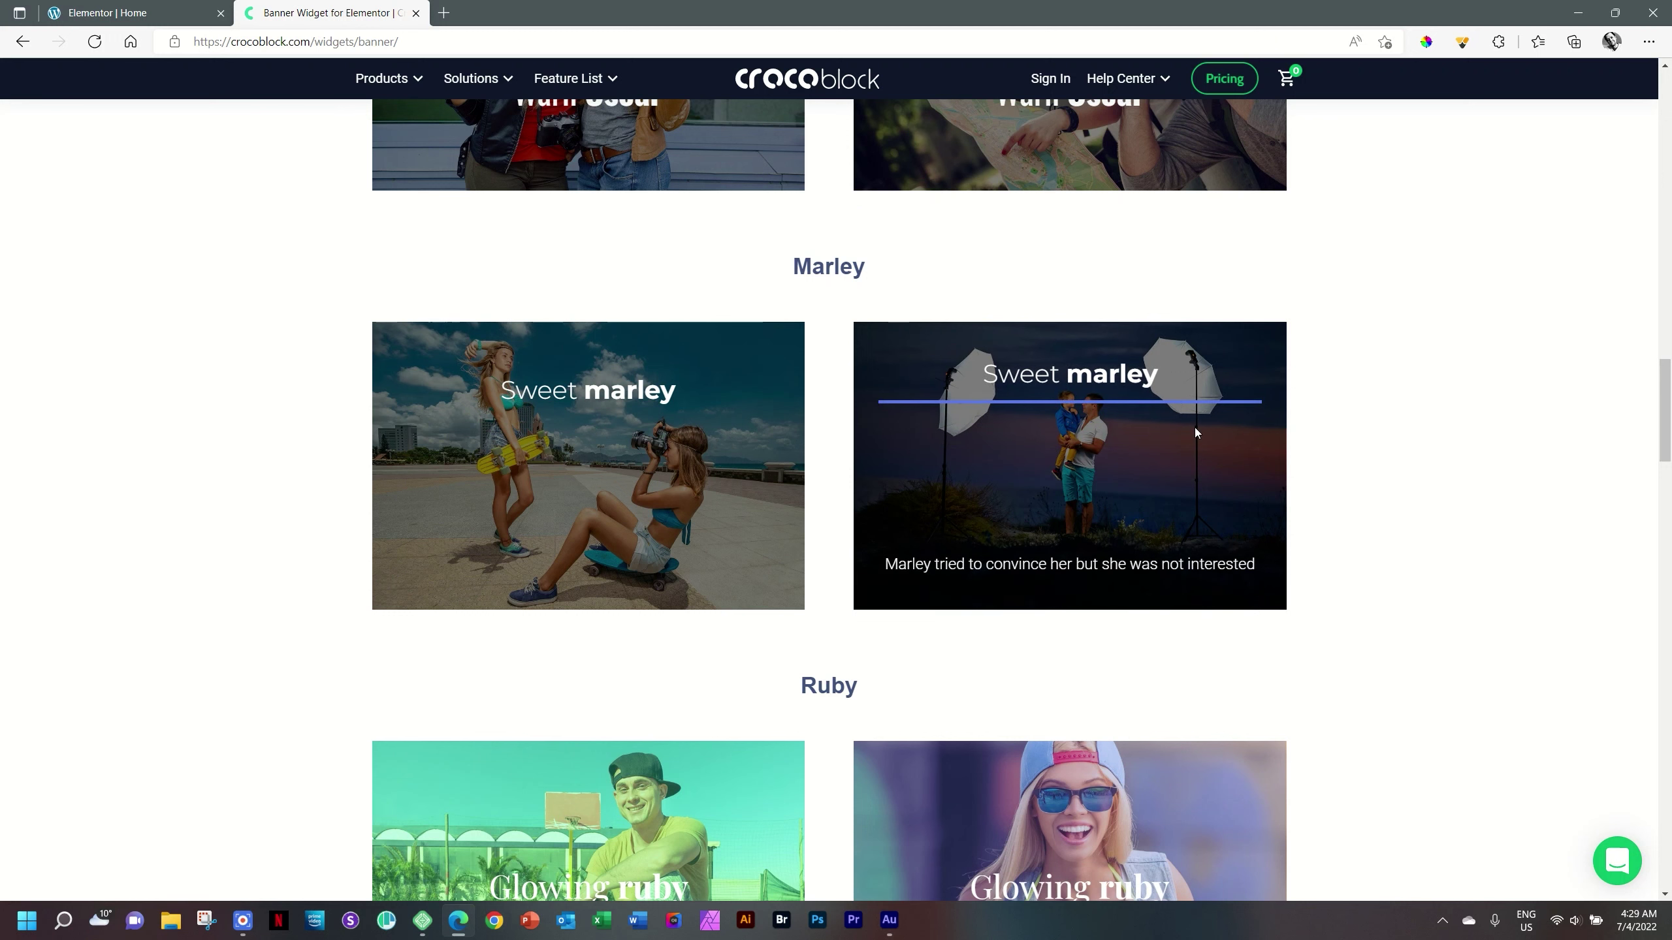
Step: Examine the hover effects of the banner examples from Ruby through Chico, and return to the earlier Oscar and Layla examples
scroll(1374, 426, down, 8)
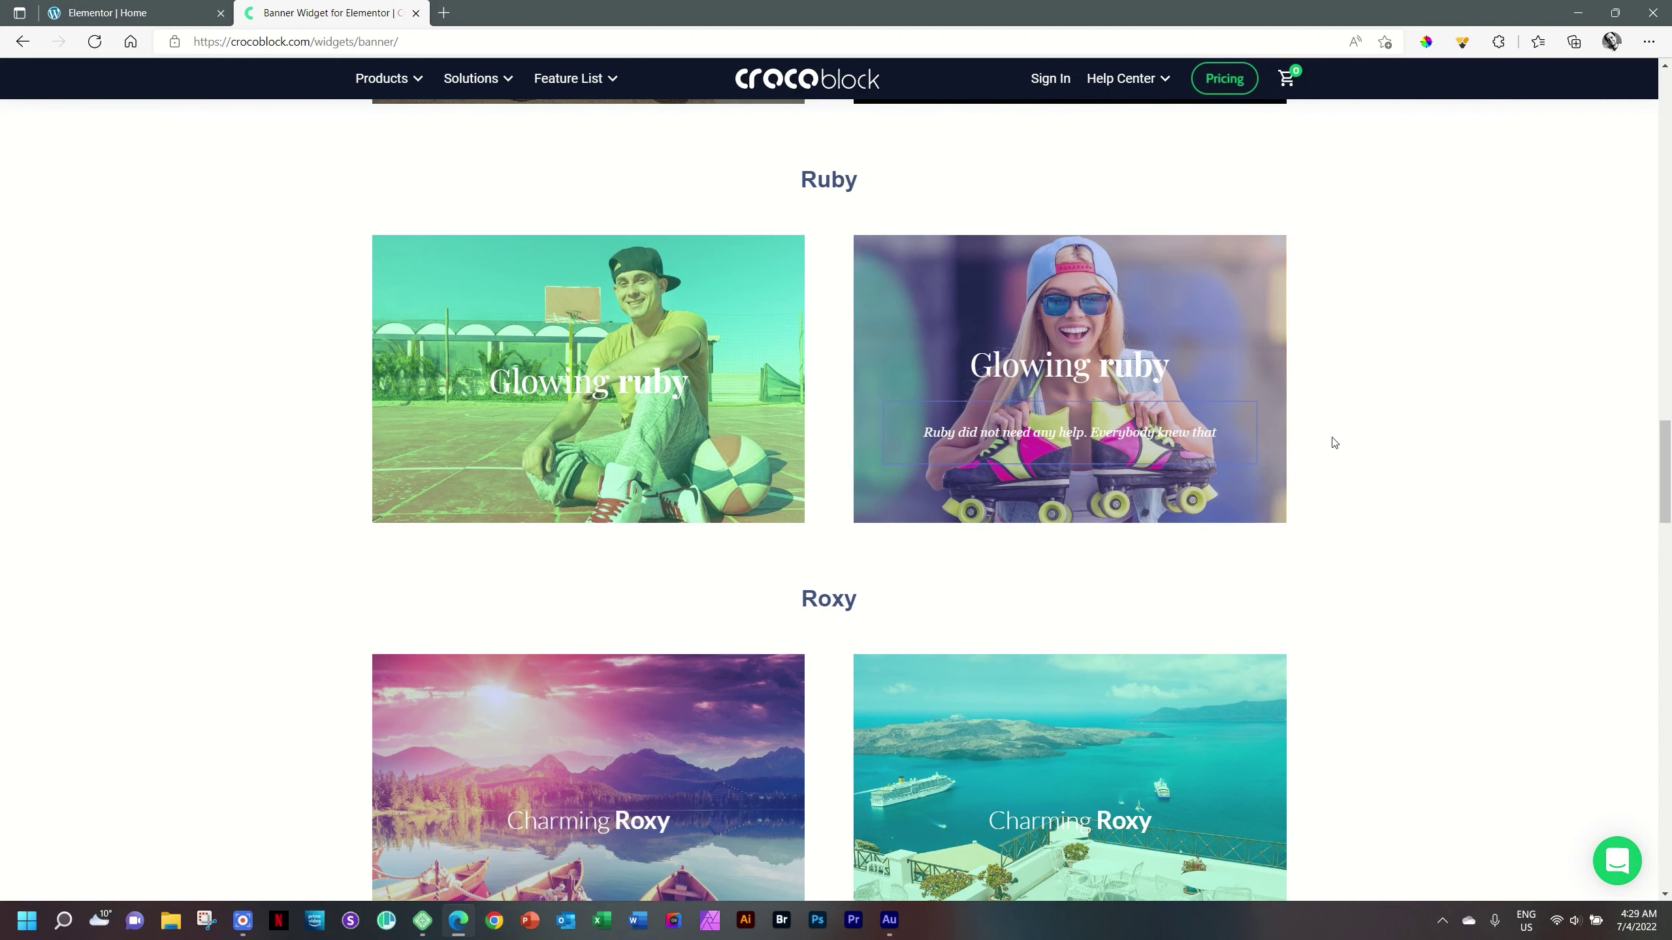
scroll(1471, 449, down, 2)
scroll(1471, 450, down, 6)
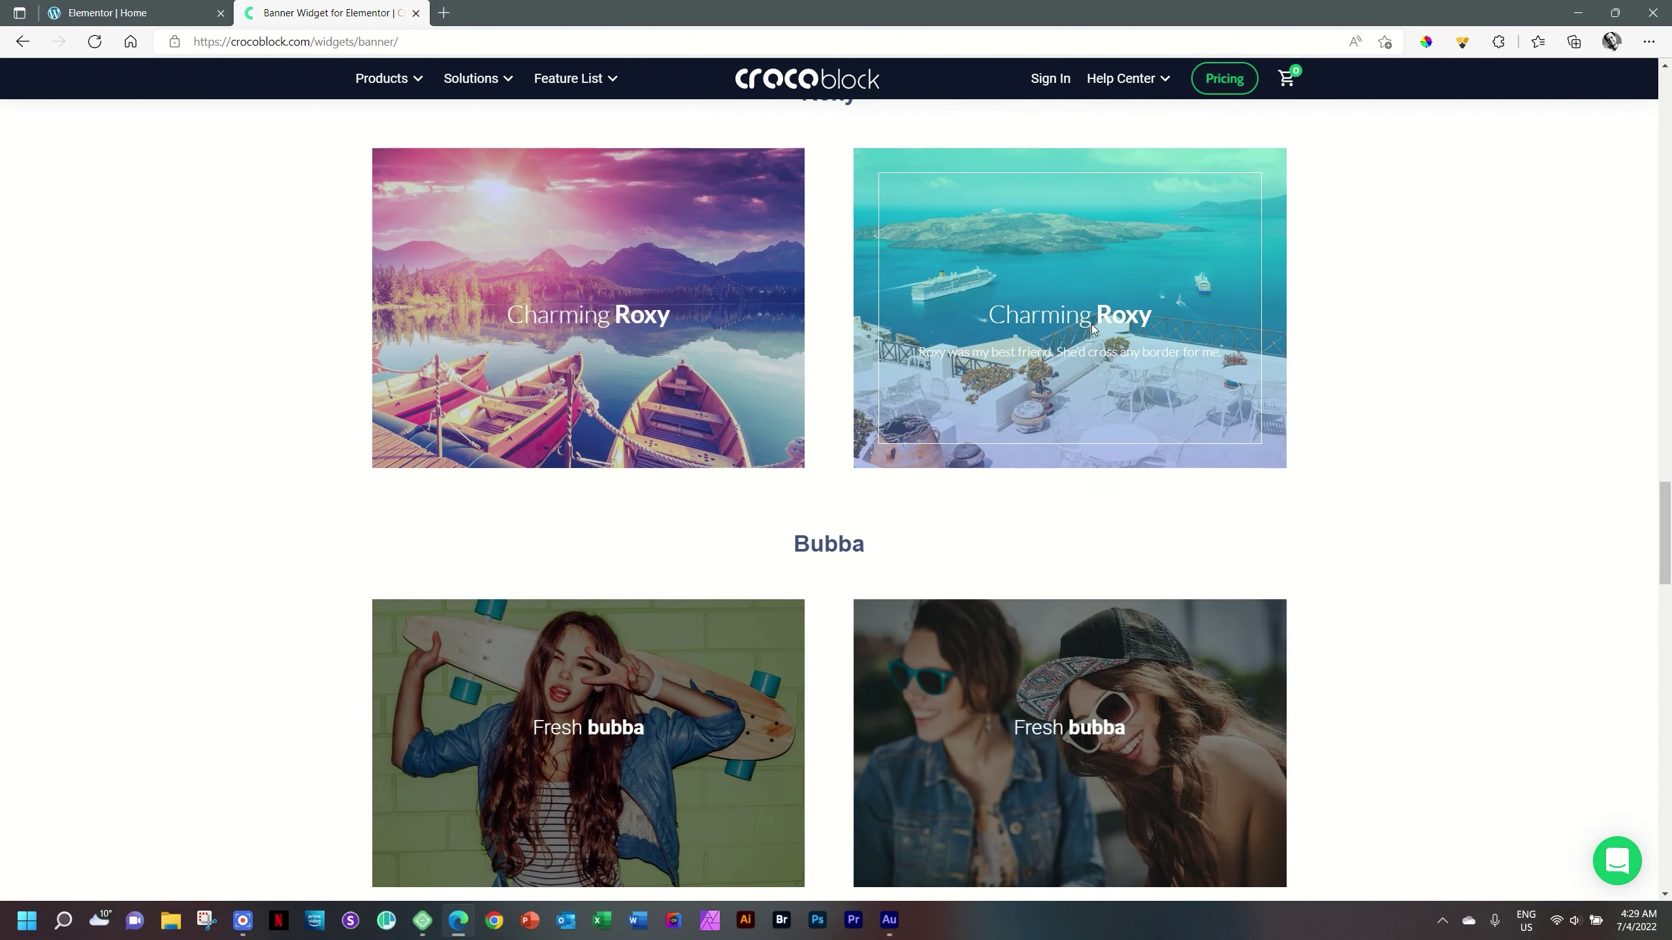
scroll(1457, 327, down, 5)
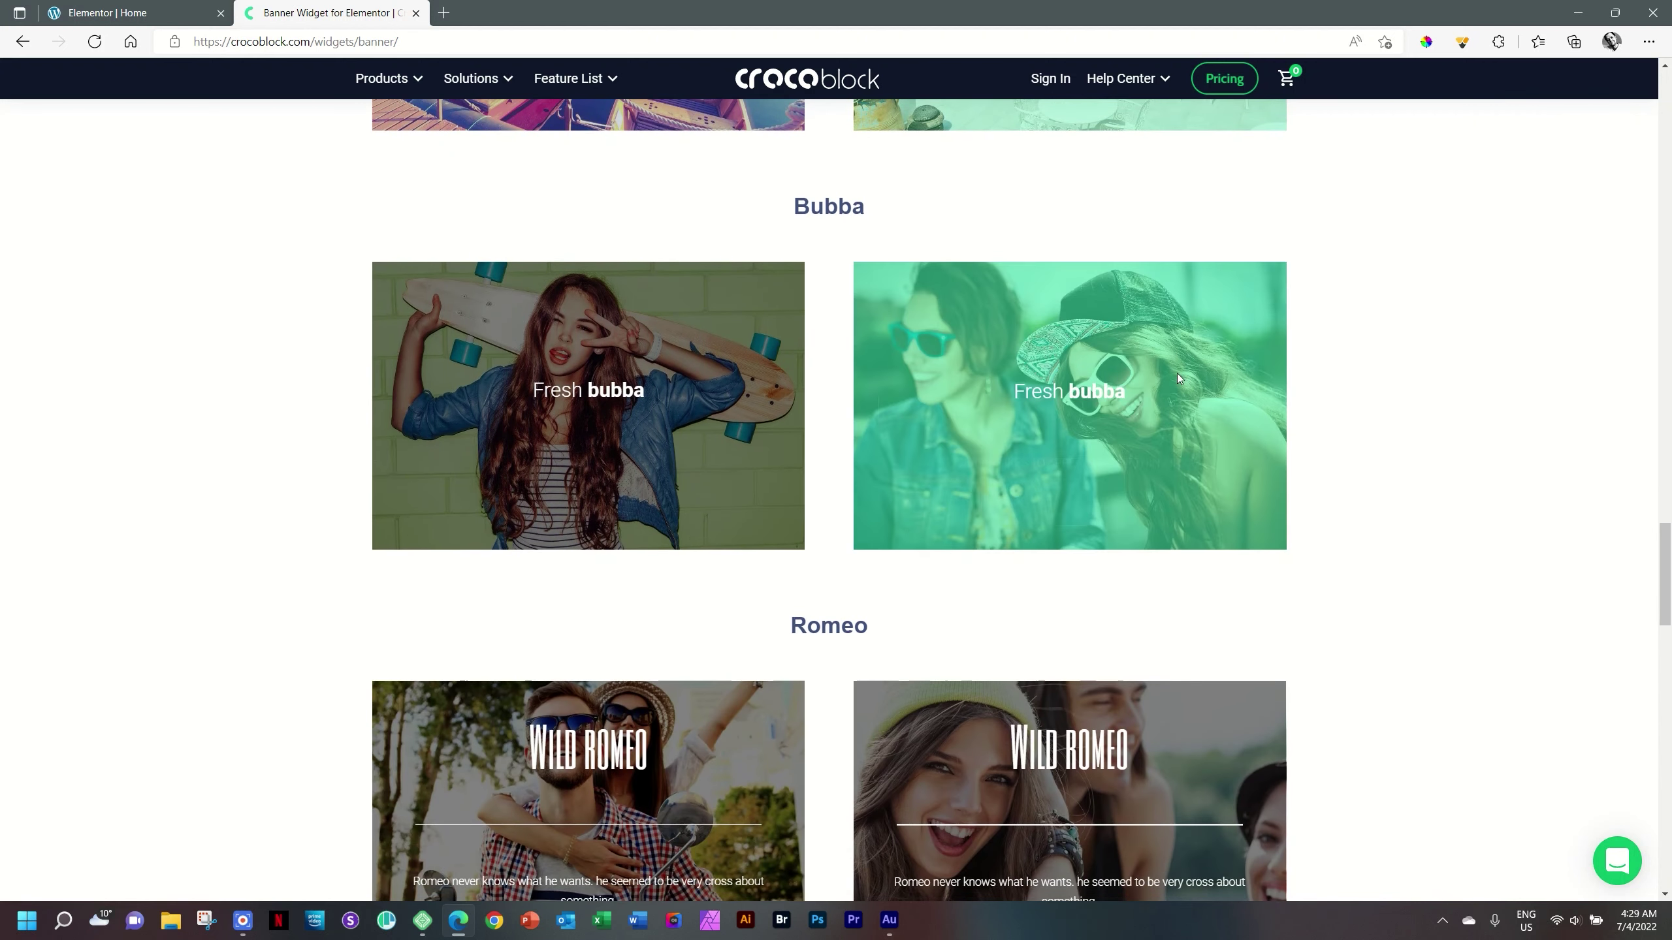
scroll(1482, 377, down, 5)
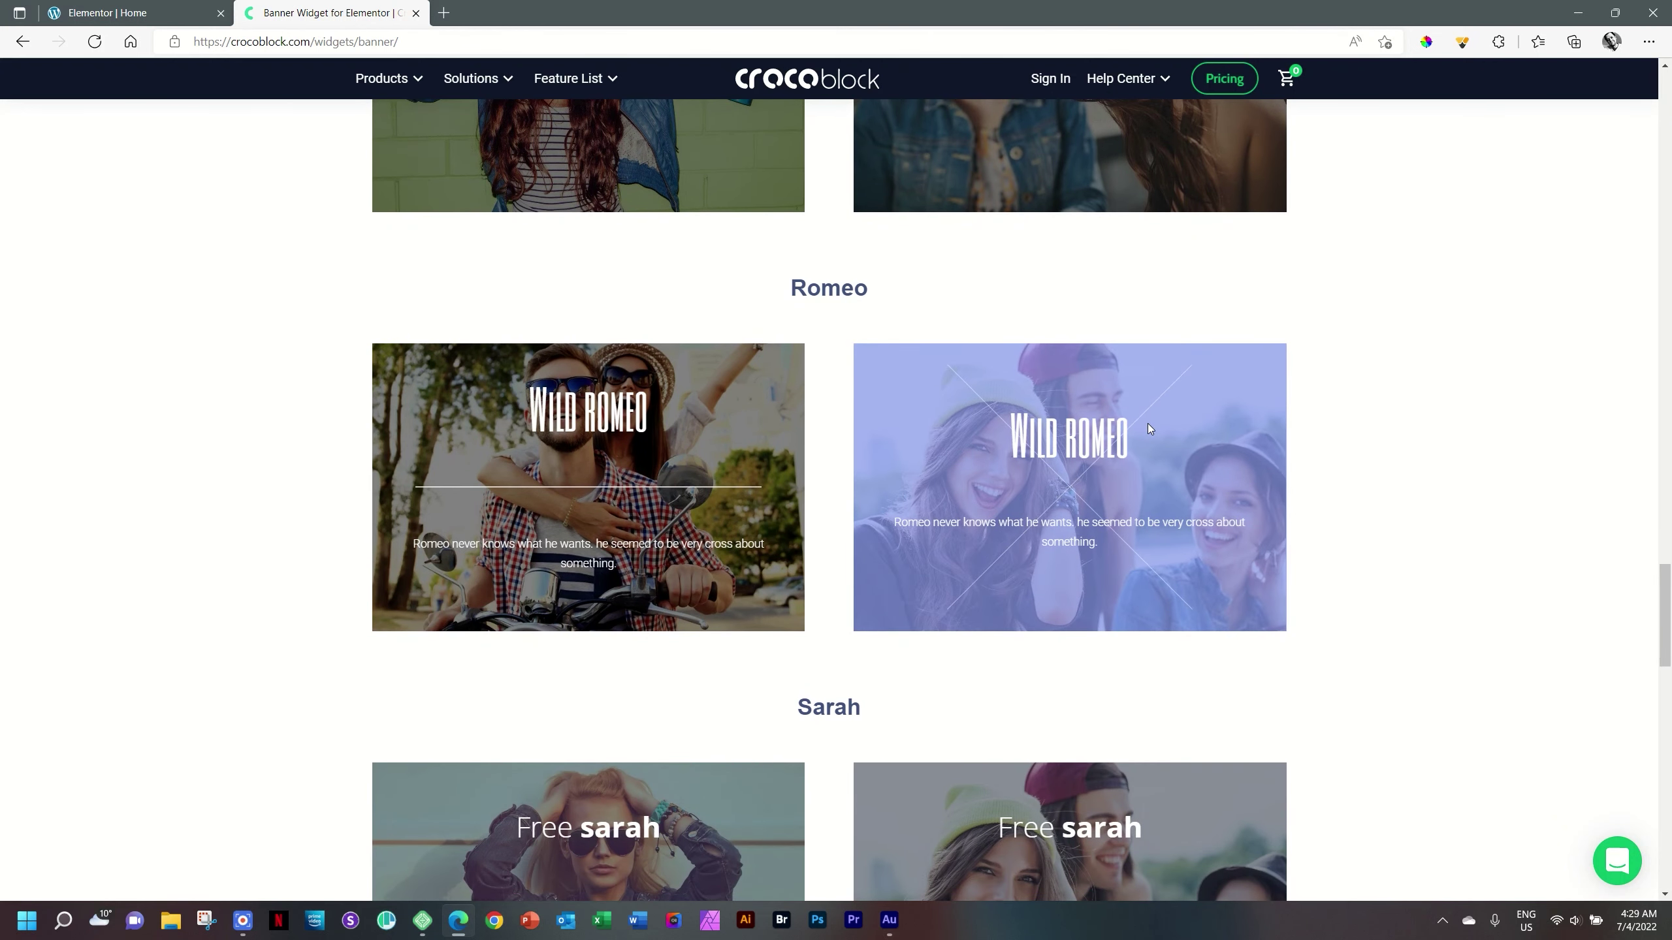
scroll(1590, 411, down, 5)
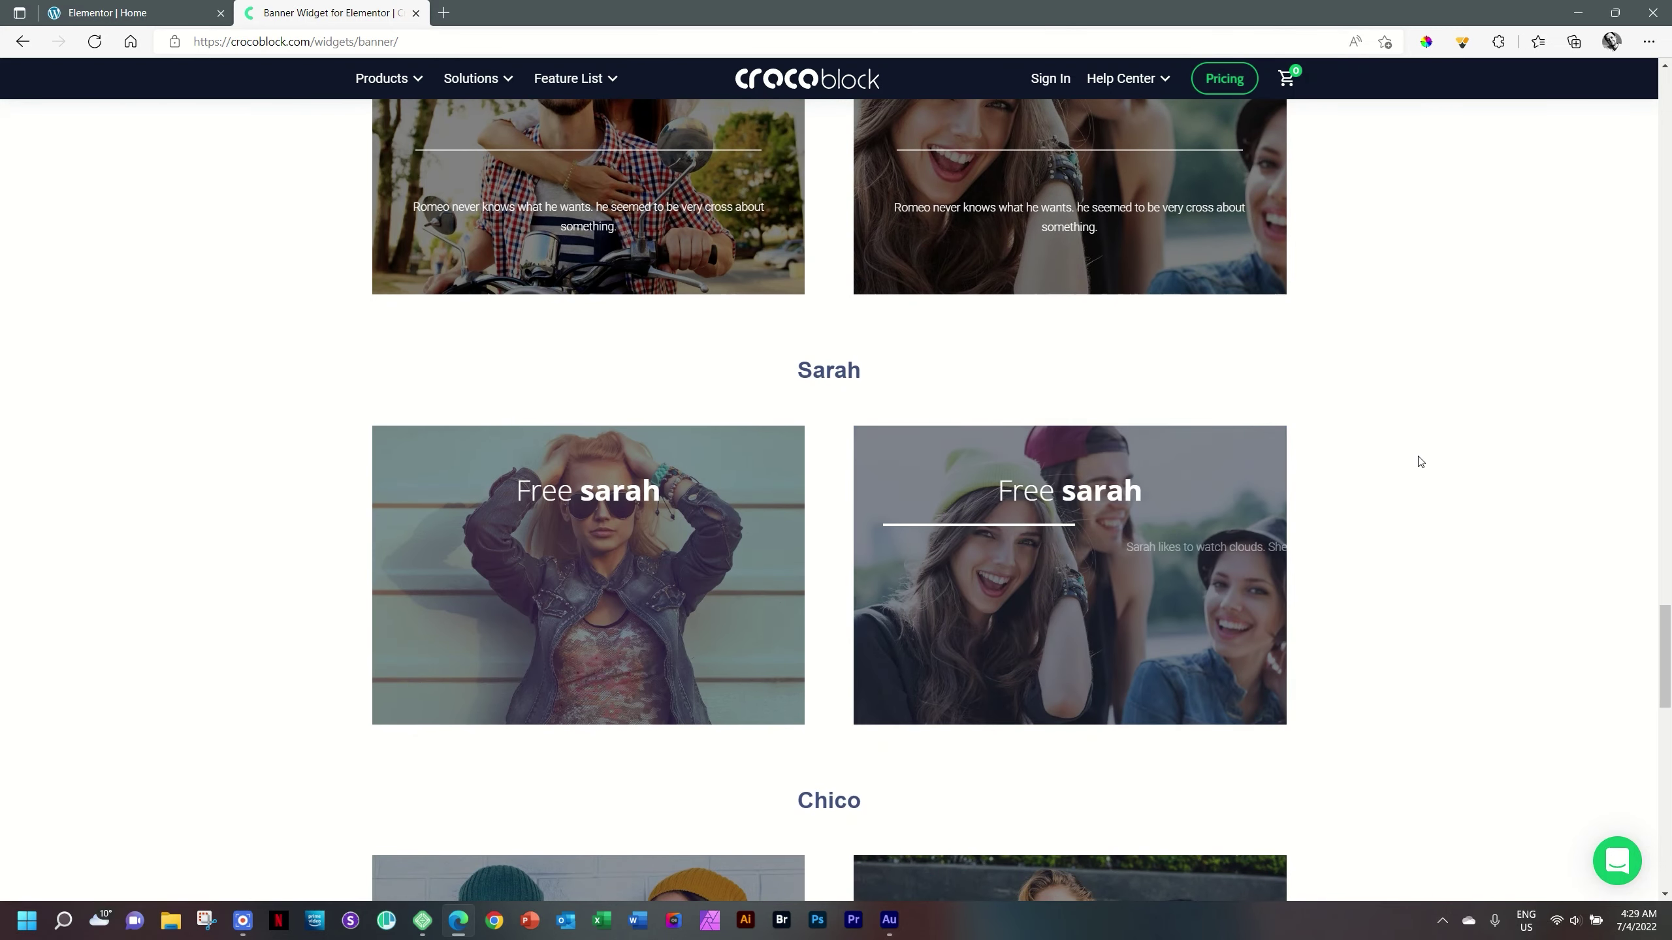
scroll(1448, 459, down, 7)
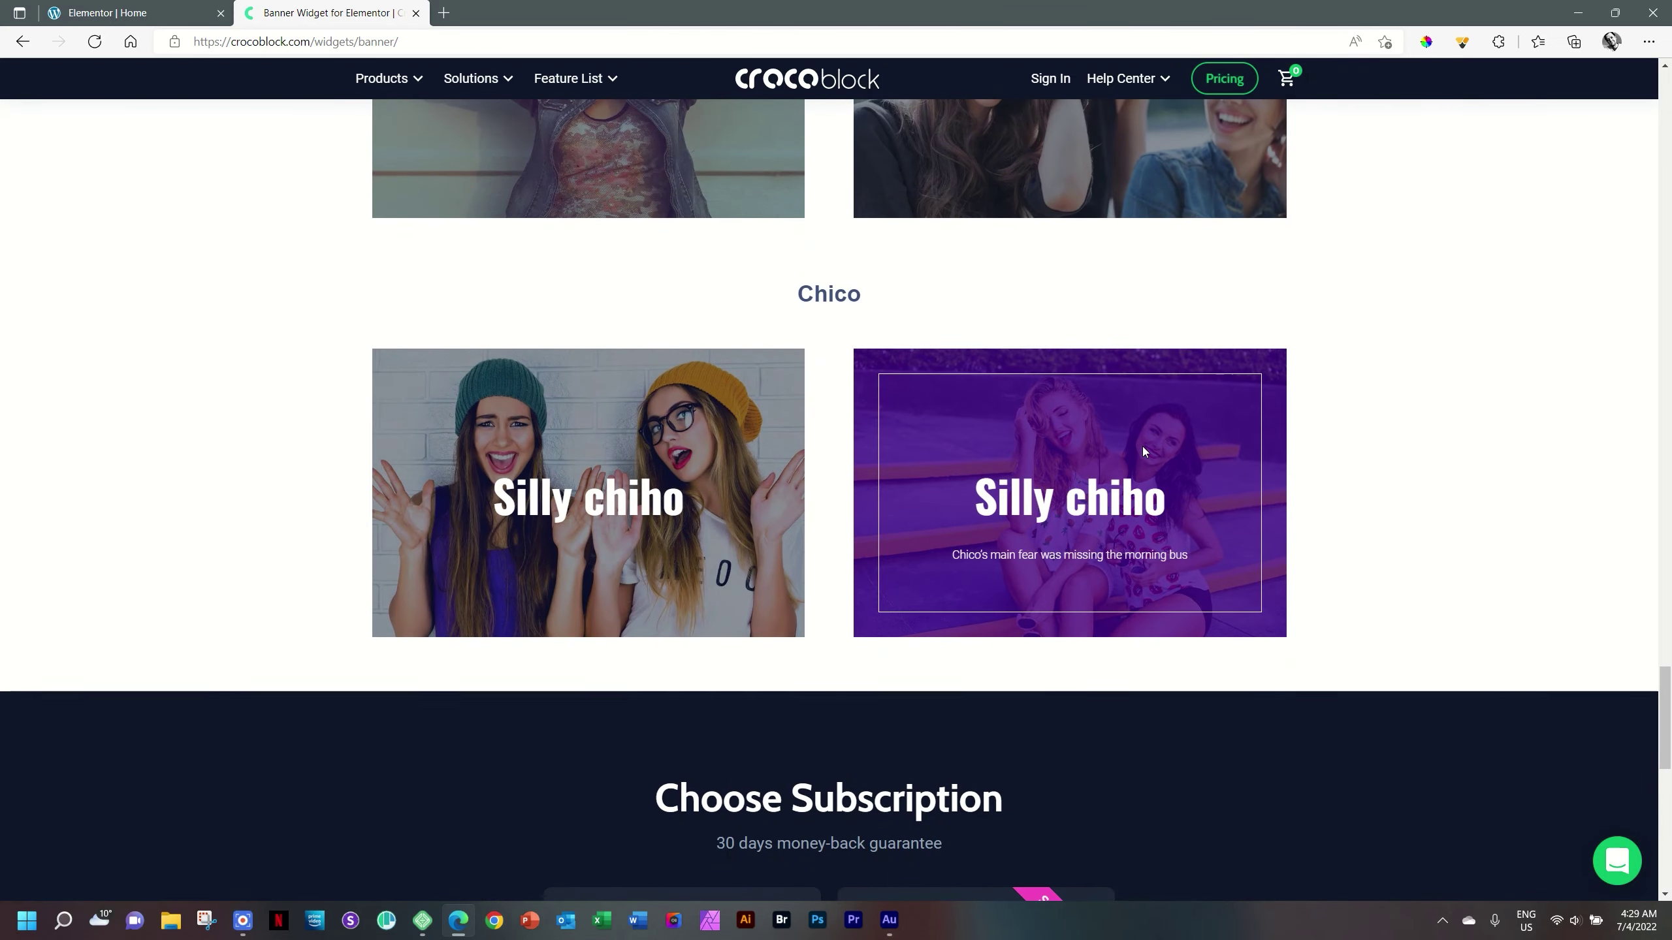
scroll(1440, 452, up, 14)
scroll(1443, 452, up, 20)
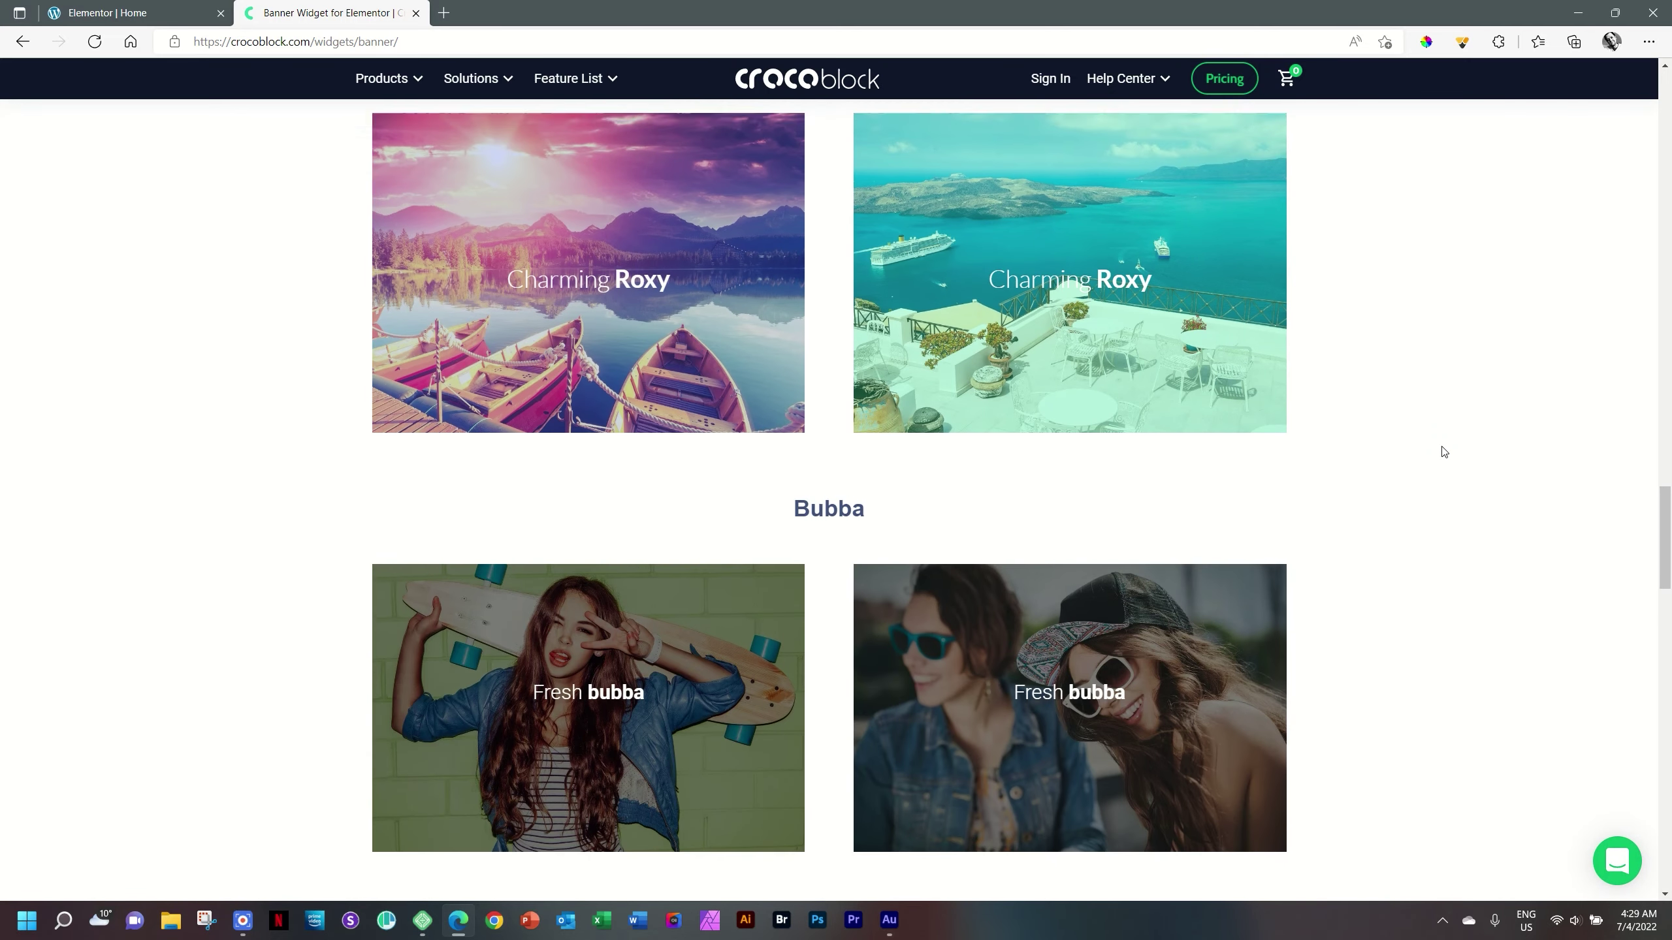
scroll(1443, 452, up, 8)
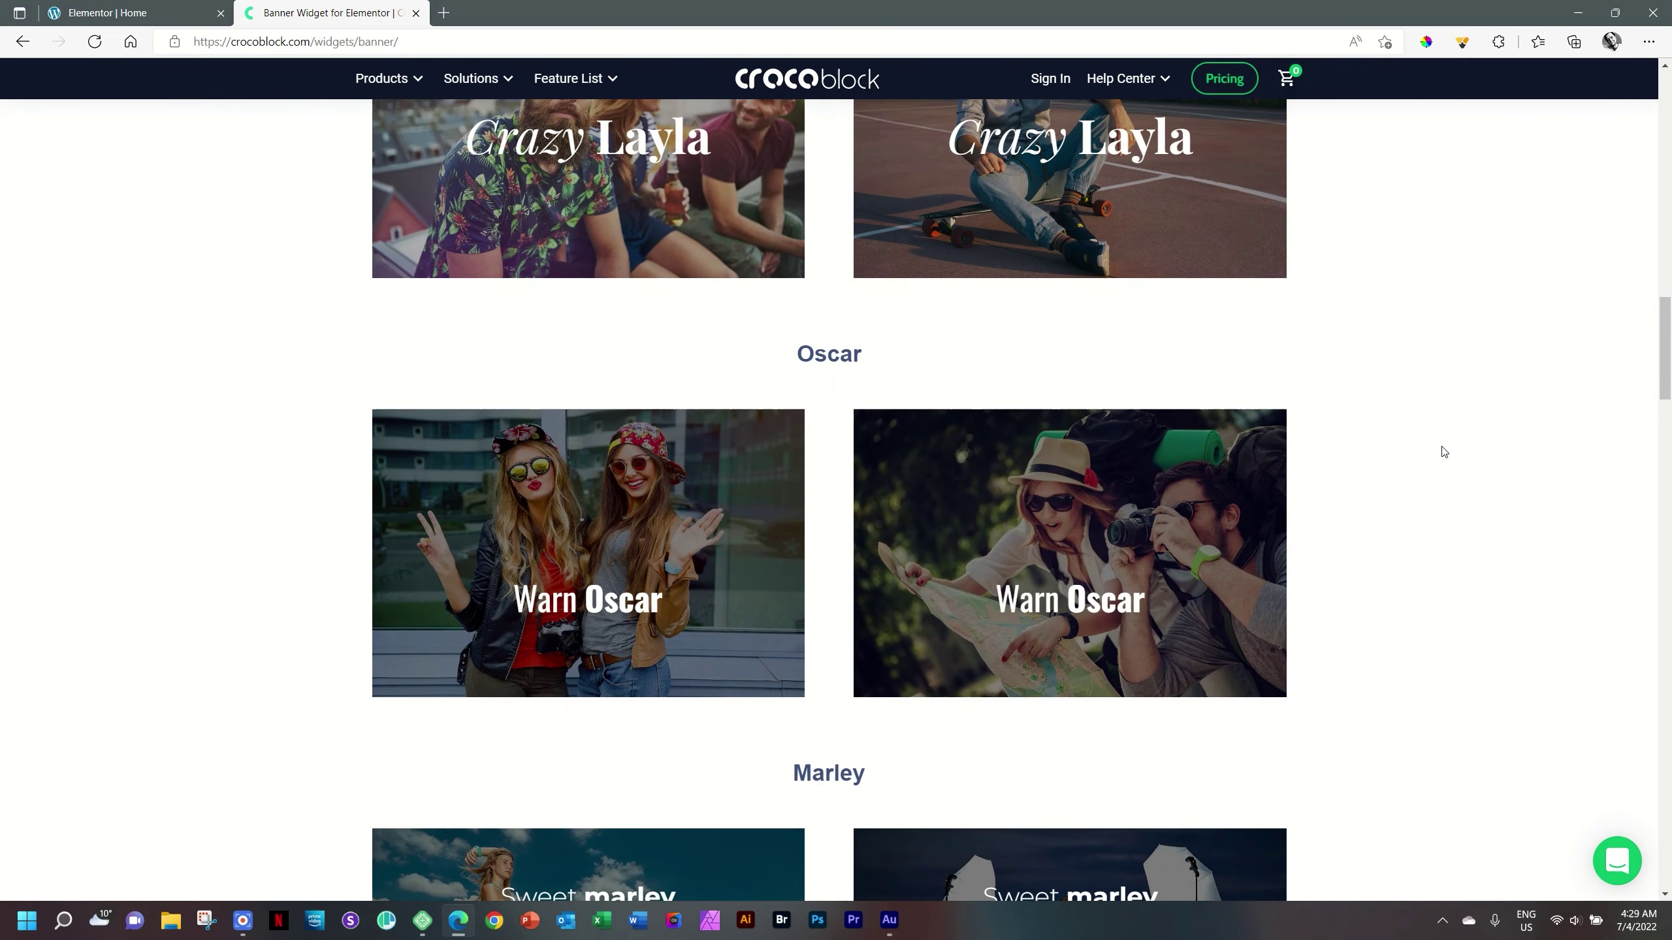
mouse_move(1106, 381)
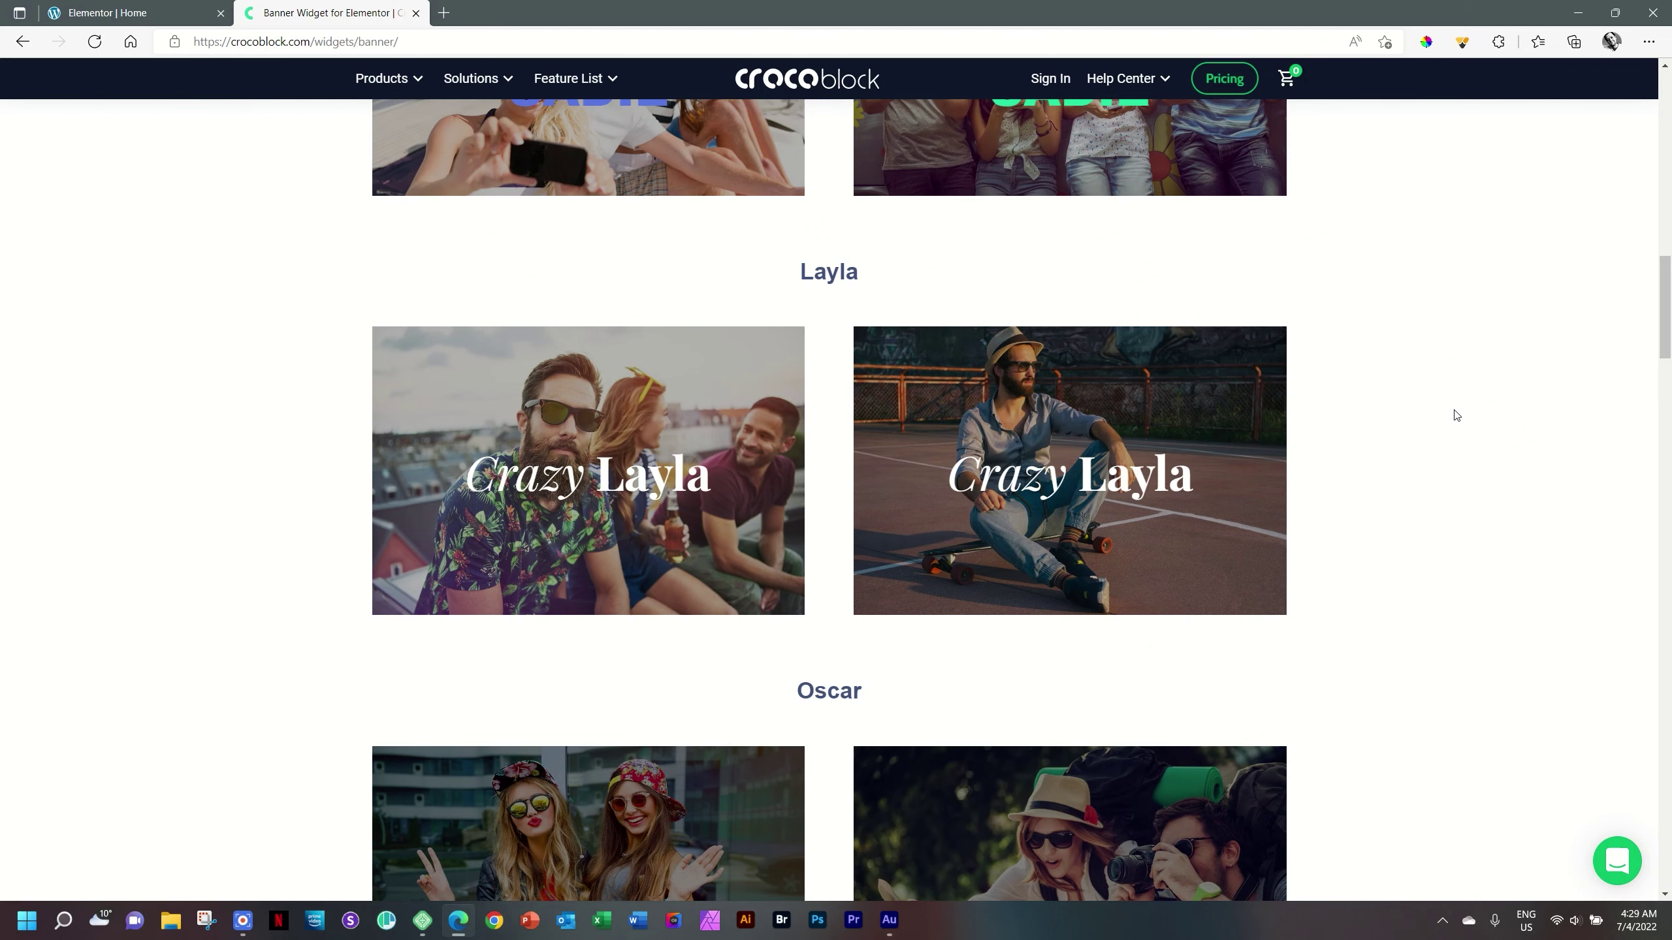
Step: In the Elementor editor, add a Banner widget to the first empty column and insert the photo of the couple with white balloons
click(169, 8)
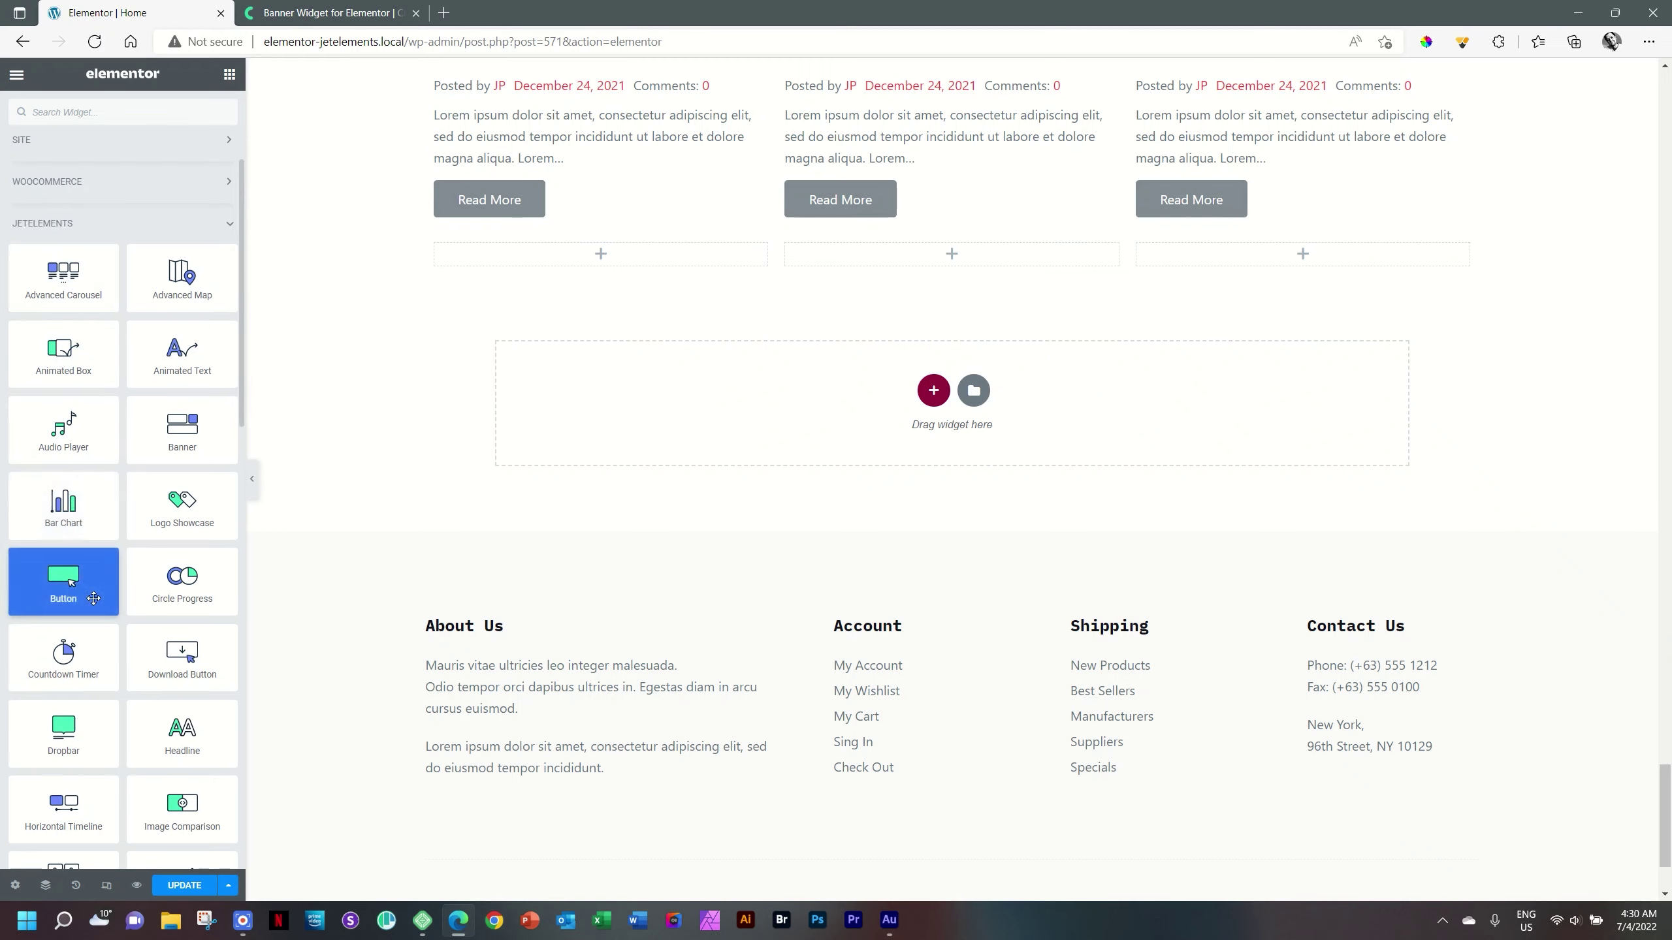
drag(182, 433, 622, 258)
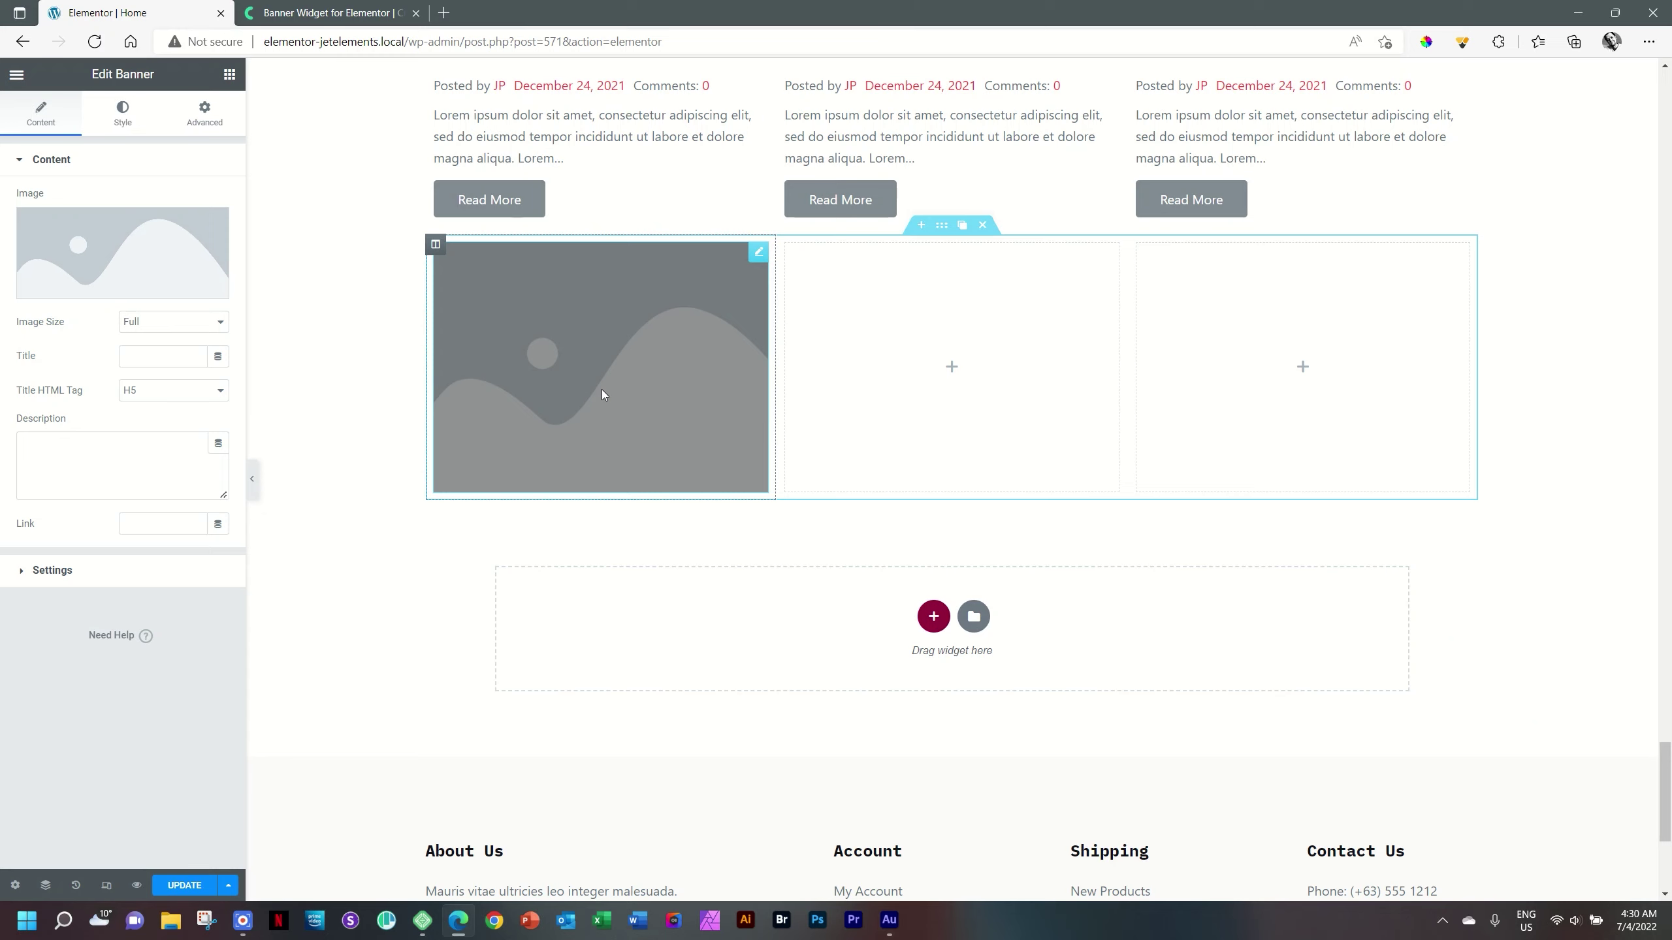
click(107, 261)
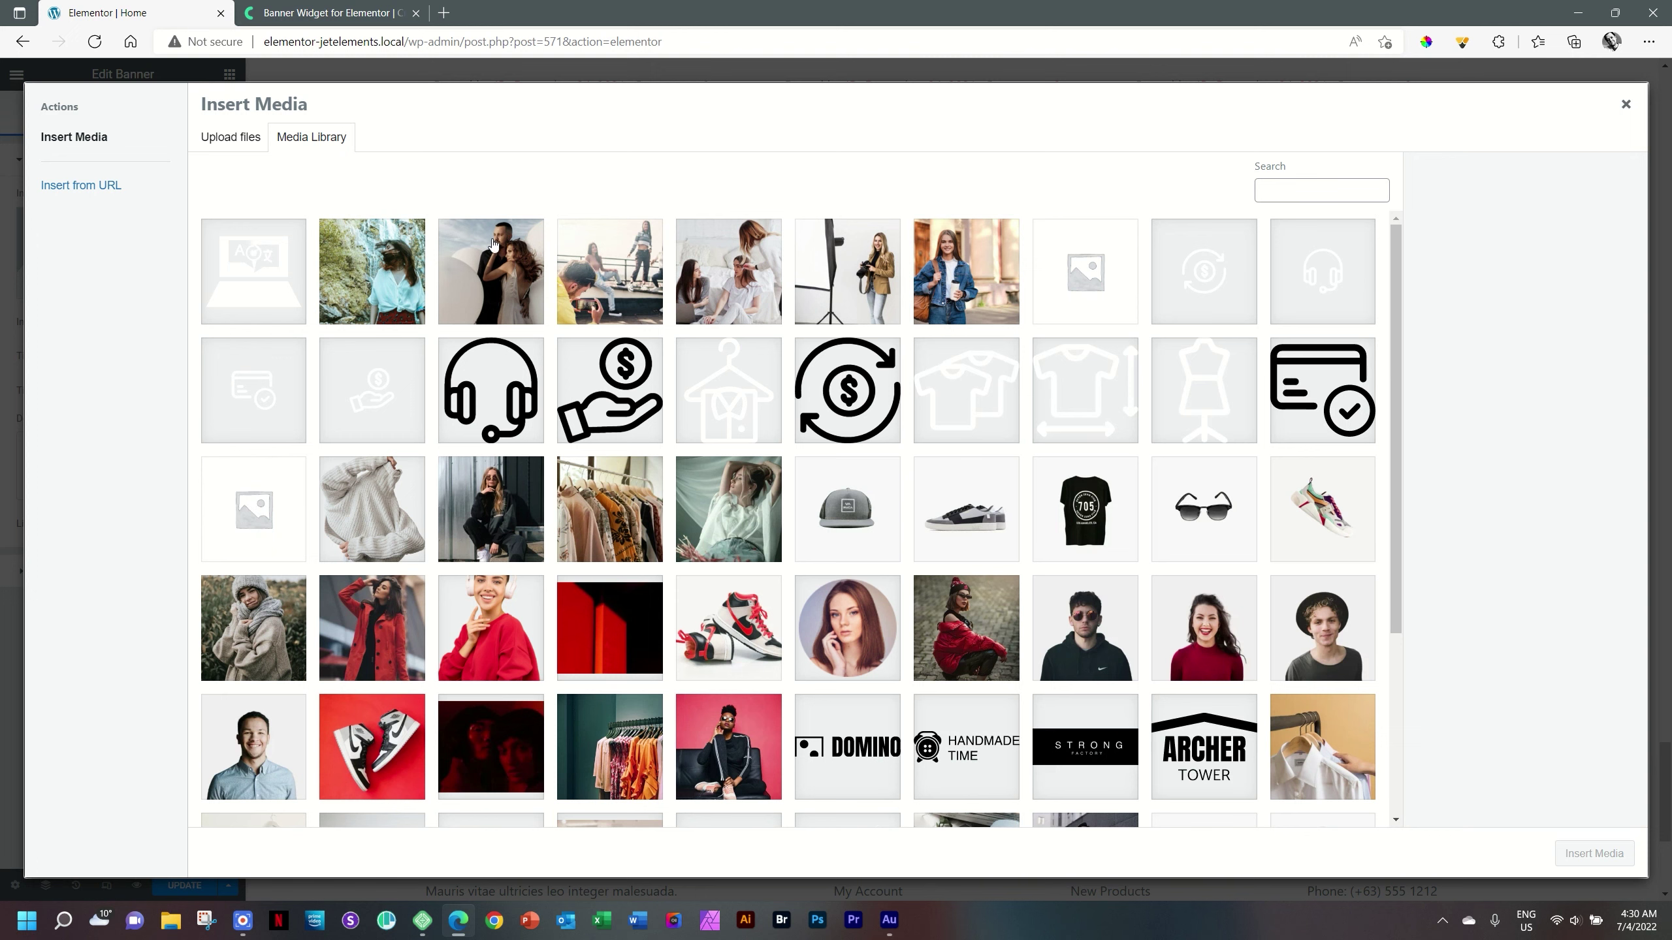
click(492, 256)
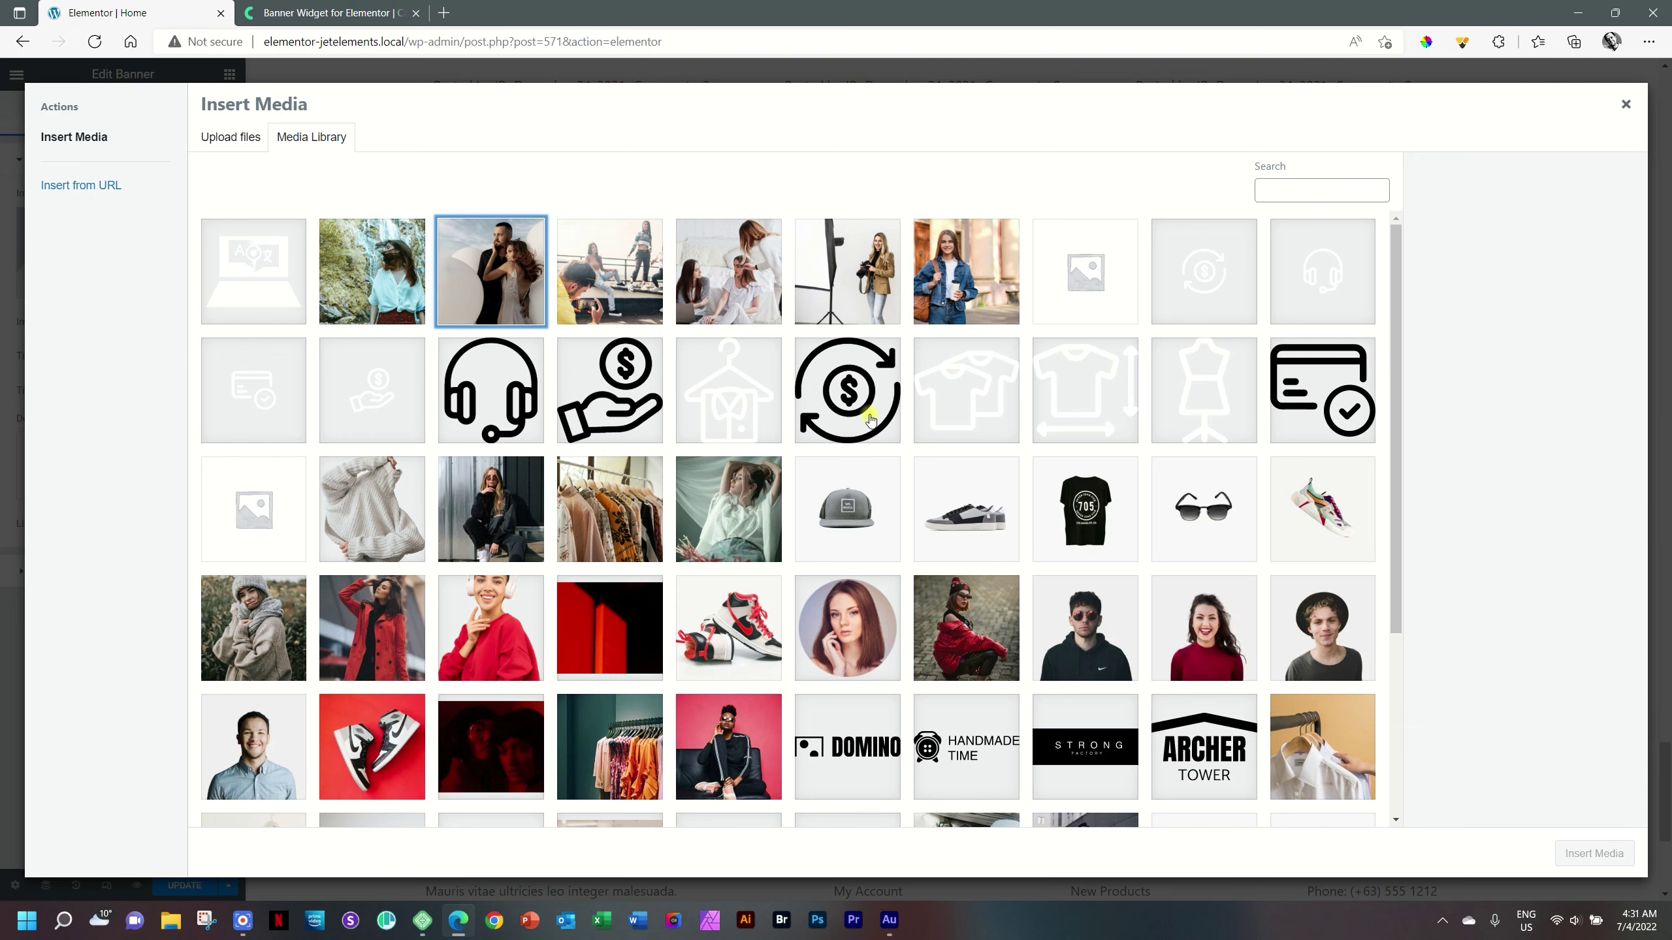
click(1594, 857)
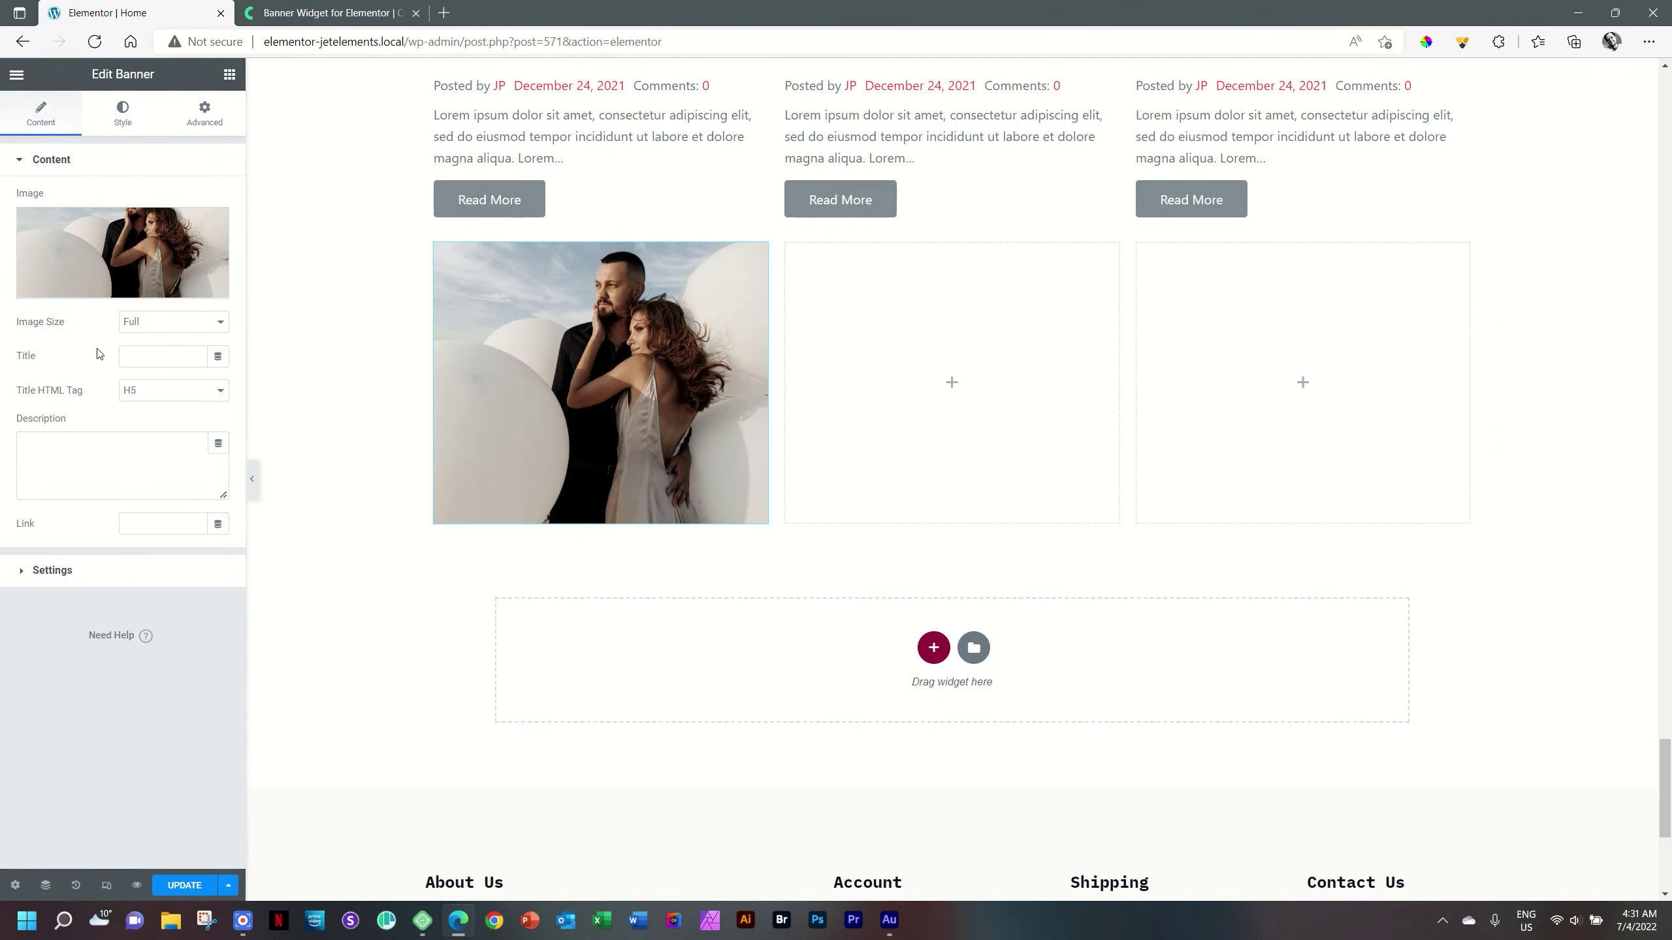
Step: Title the banner "Engagement Photography" and give it the description "We cater to your wedding needs."
click(139, 354)
text(Enga)
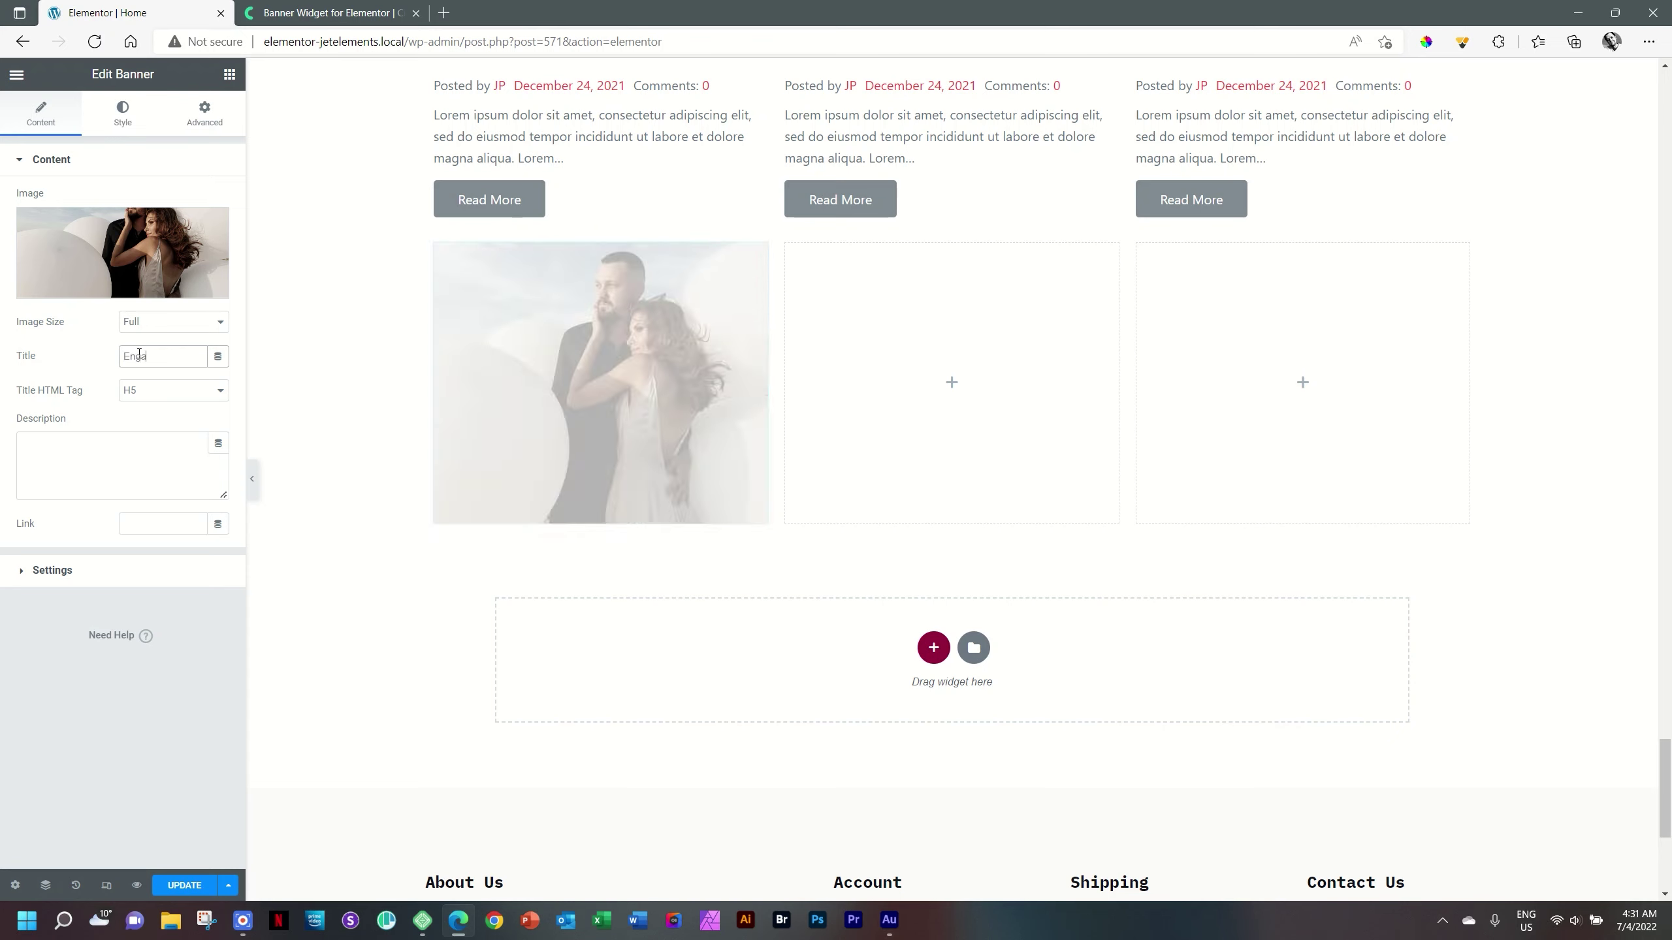
text(gement Photography)
click(61, 441)
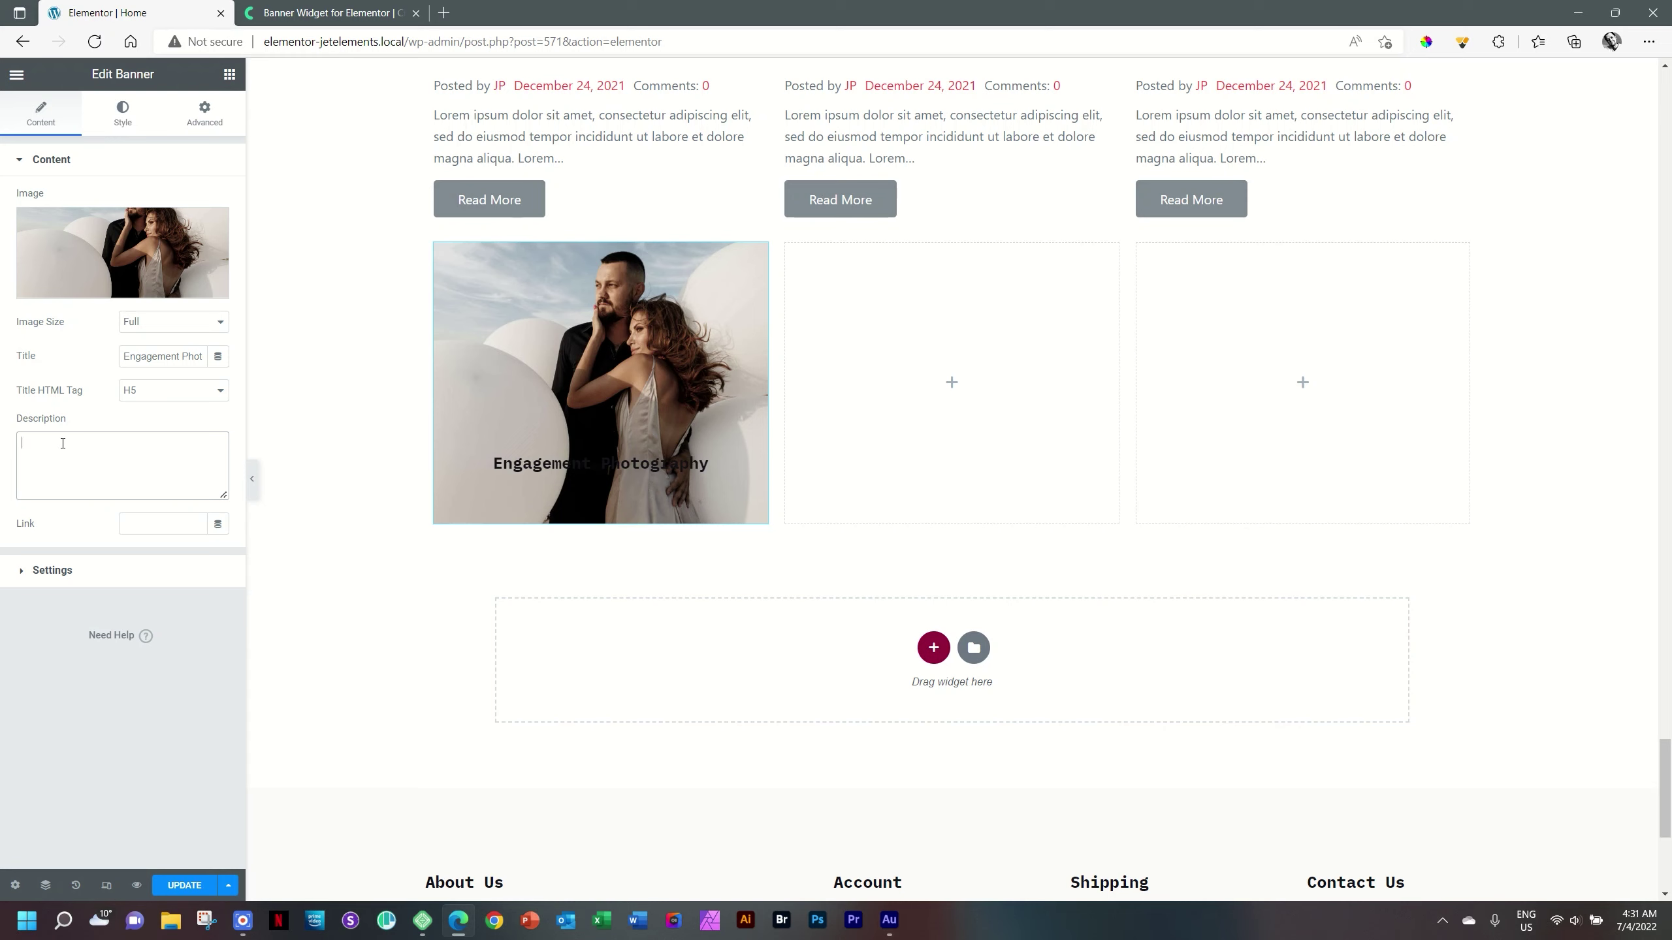
text(We cater to your wedding needs.)
Step: Try # as the banner's link and clear the link again
click(177, 533)
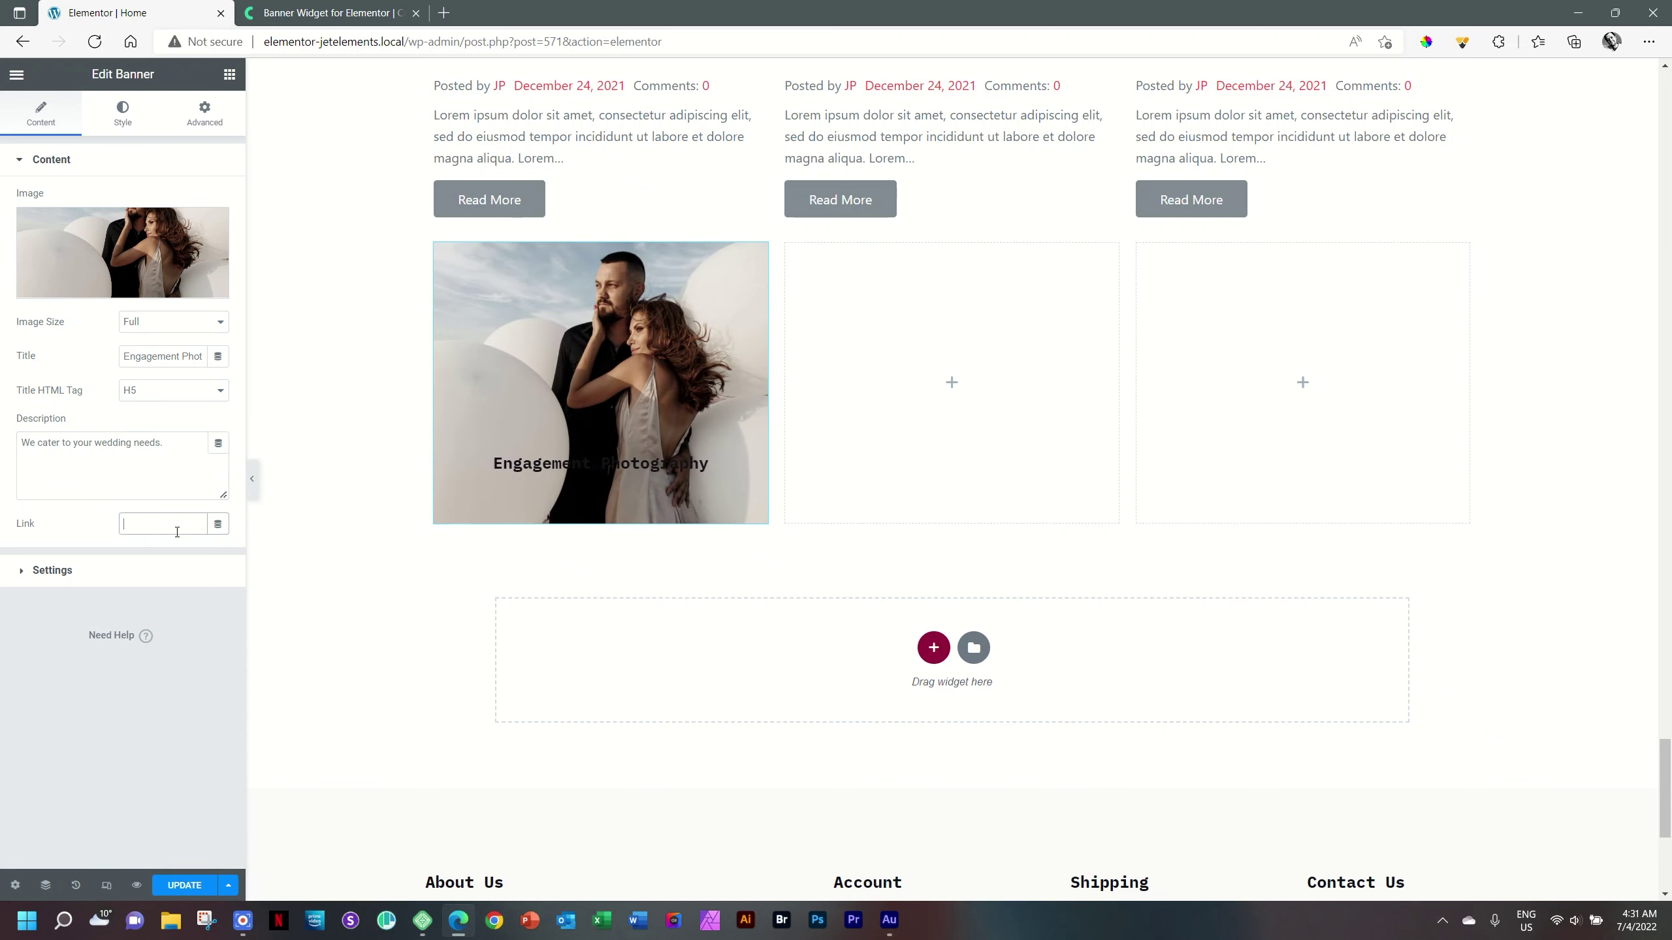
text(#)
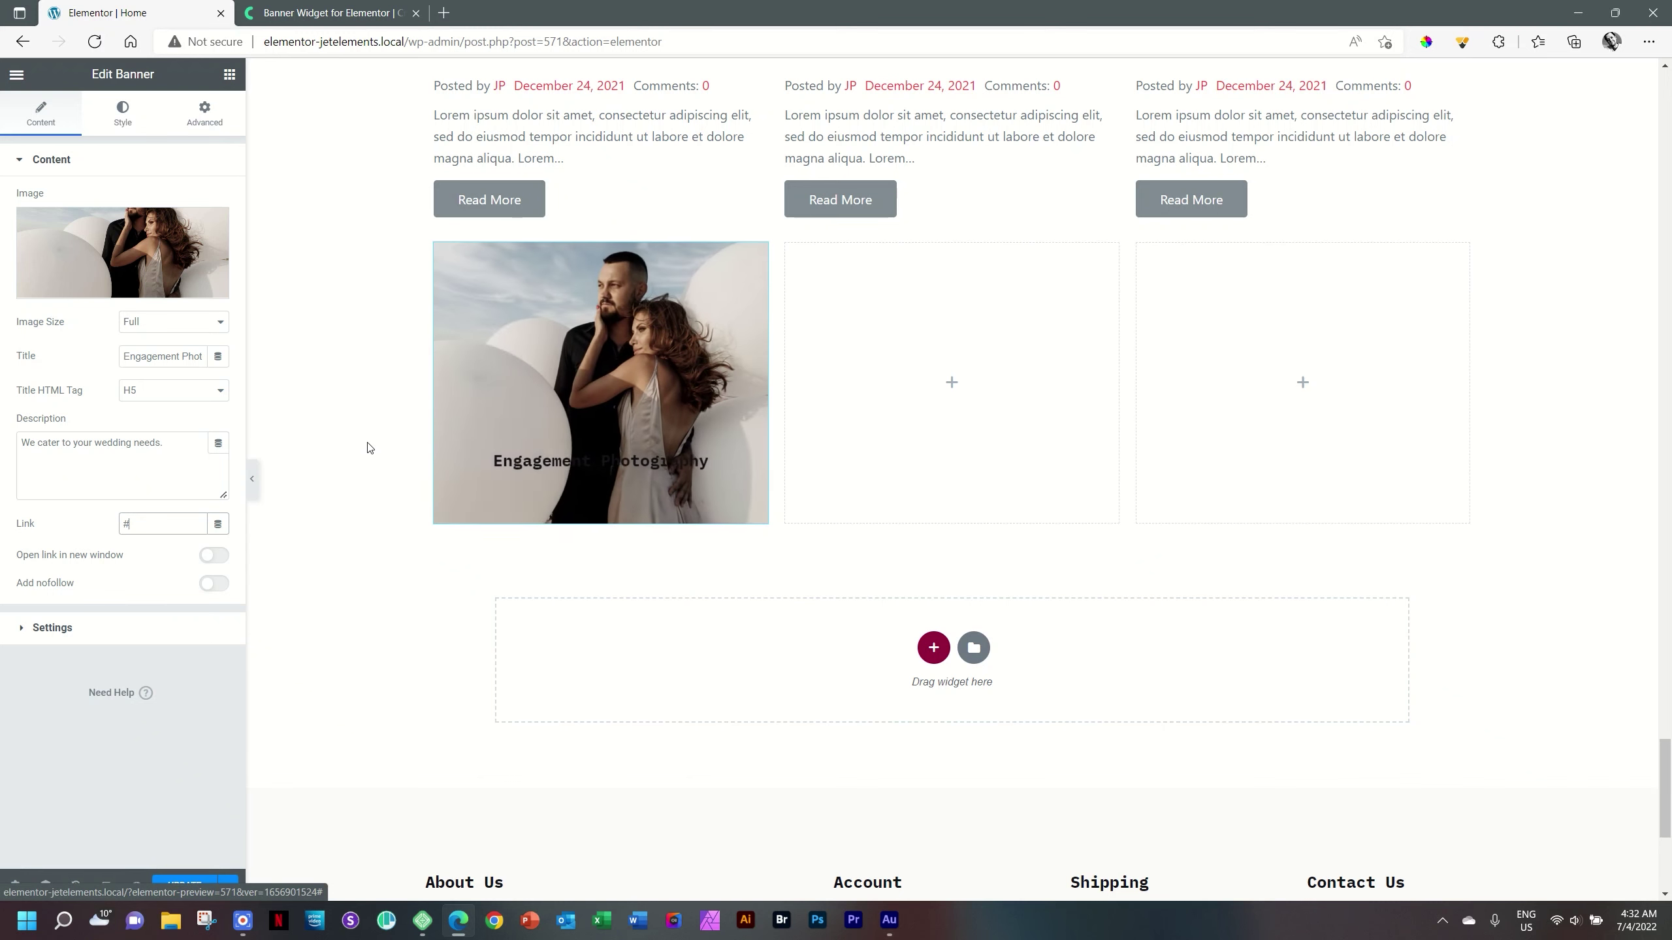
drag(136, 524, 89, 527)
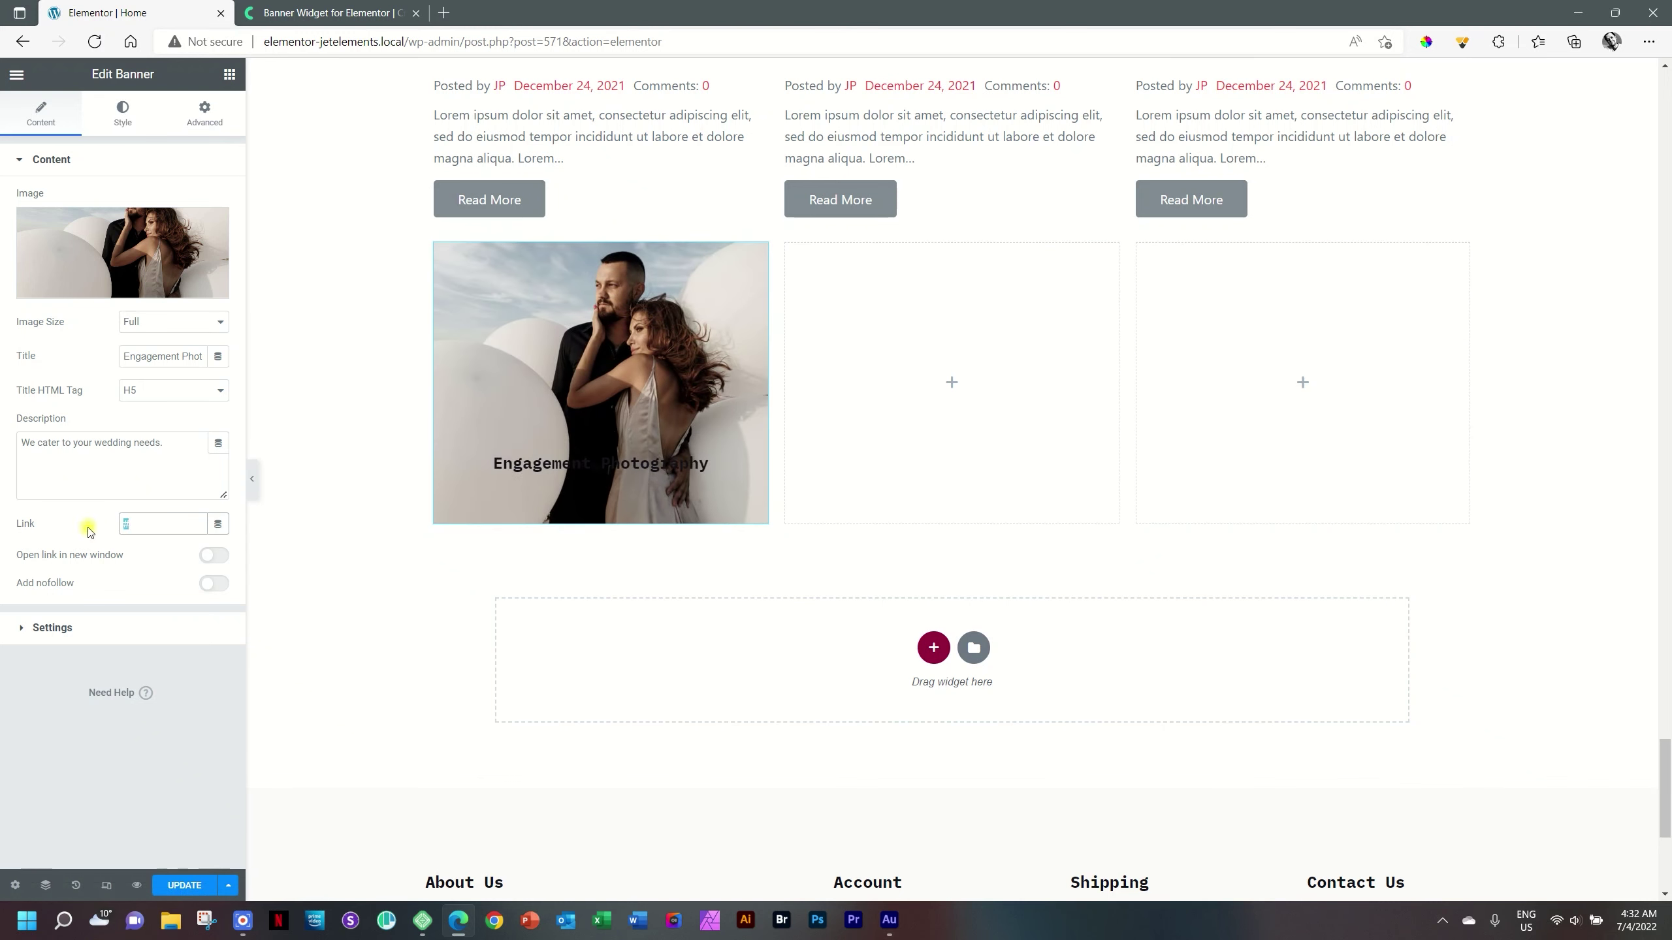
key(BackSpace)
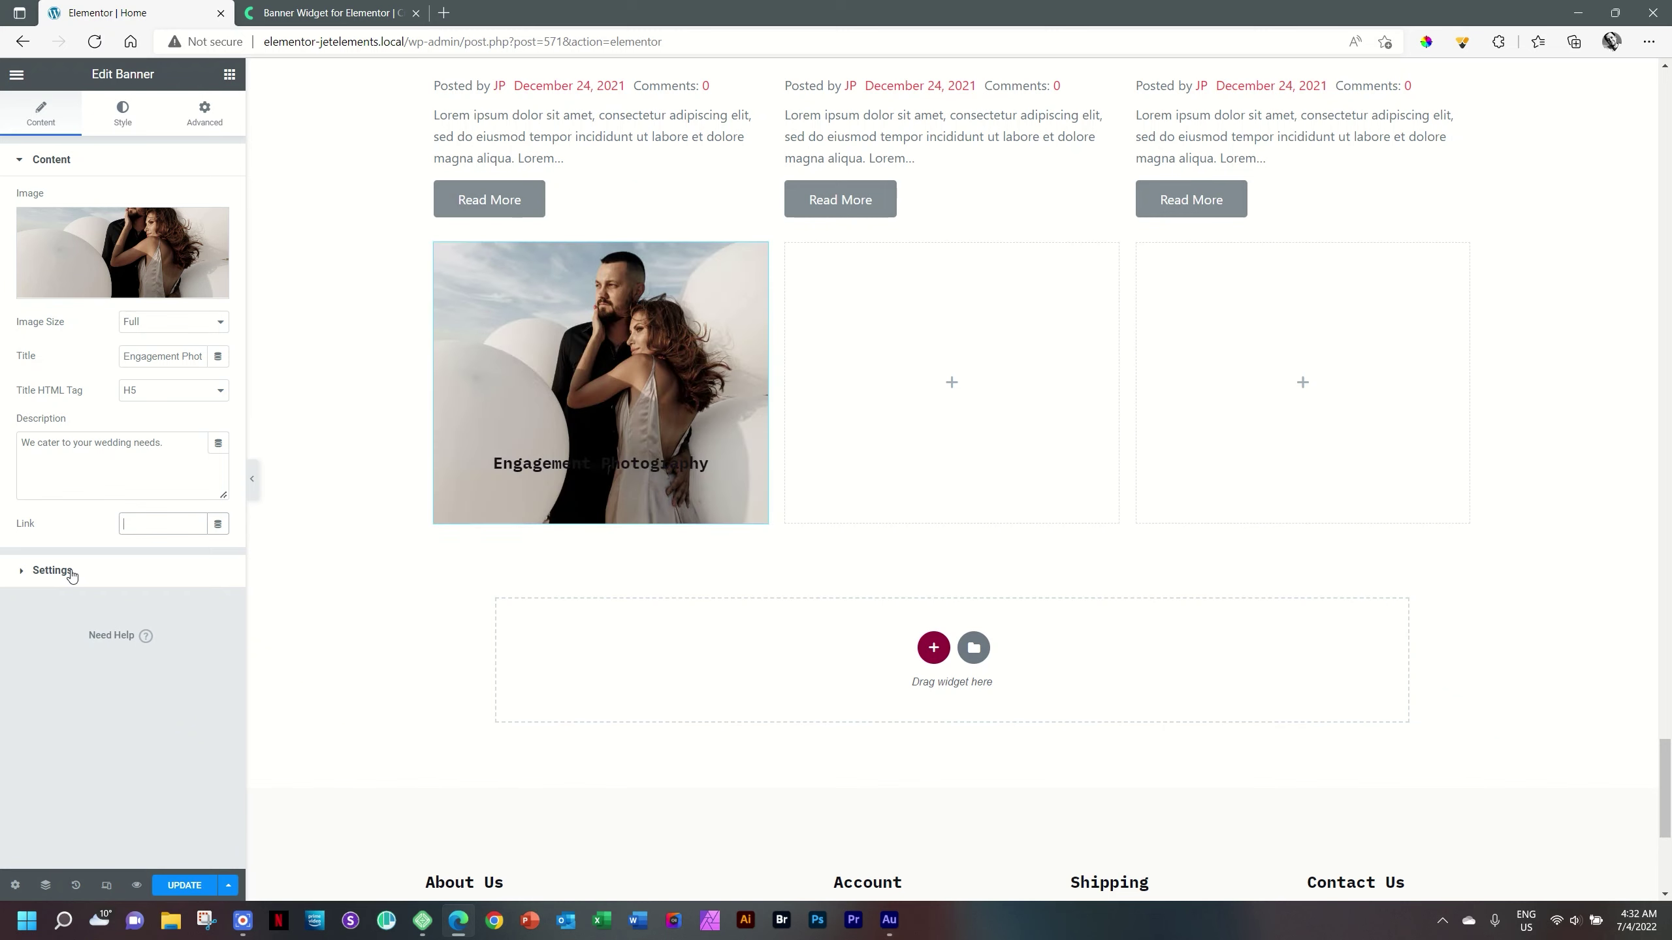
Step: Try the Sadie animation effect on the banner and set the effect to Ruby
click(70, 572)
click(174, 241)
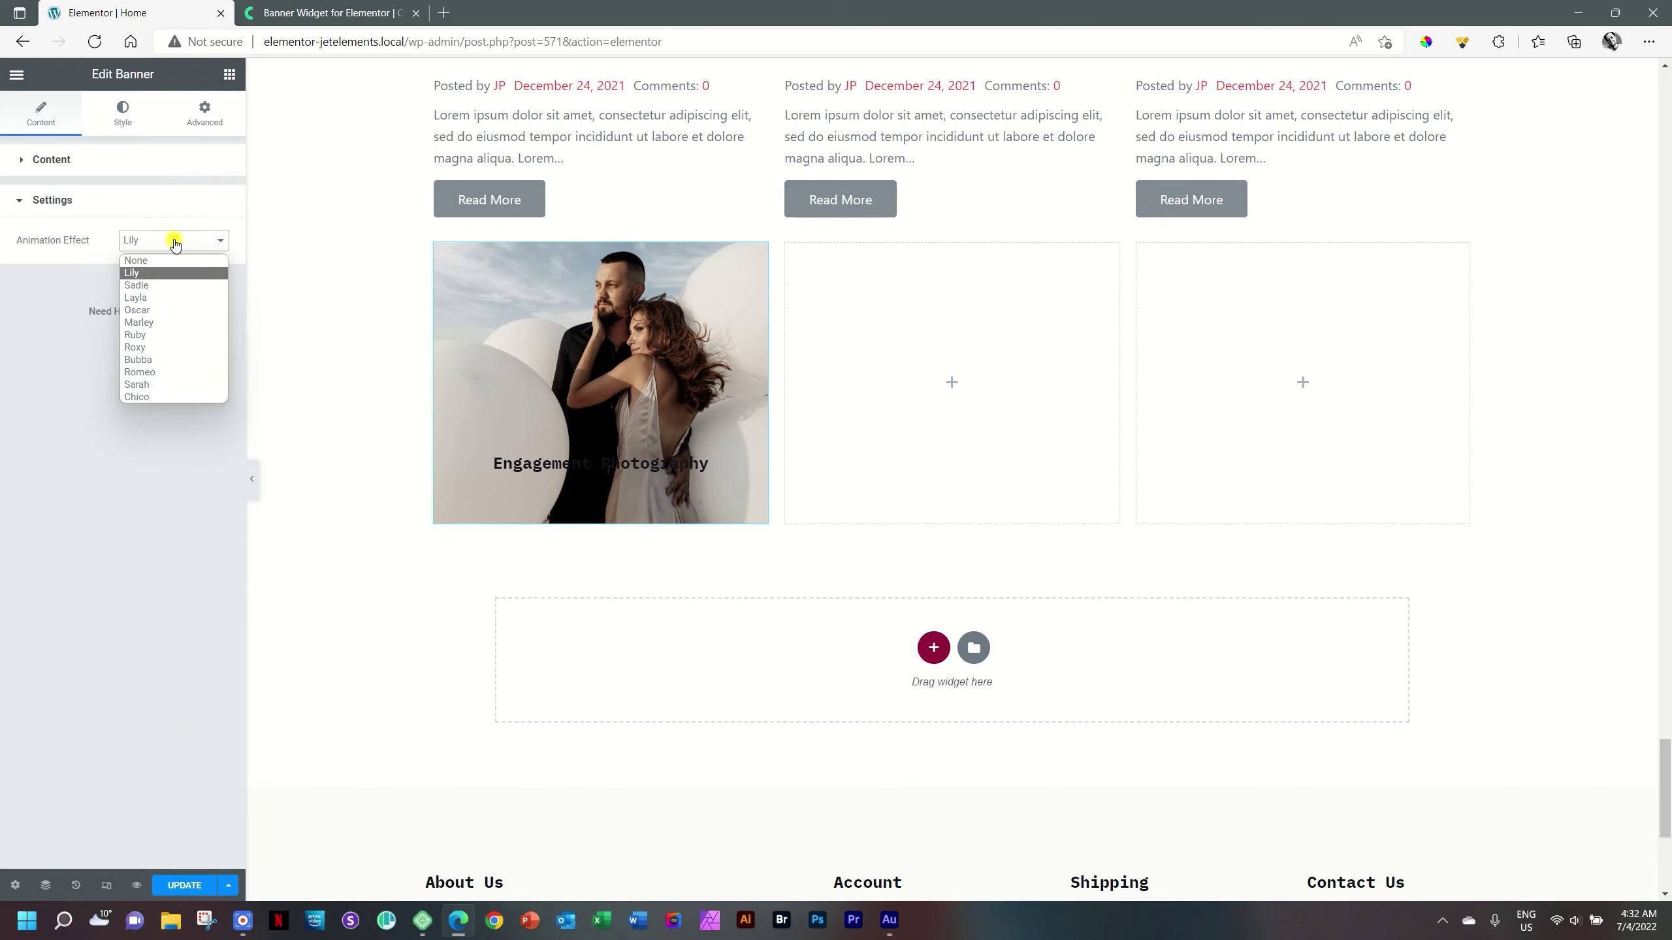
click(168, 286)
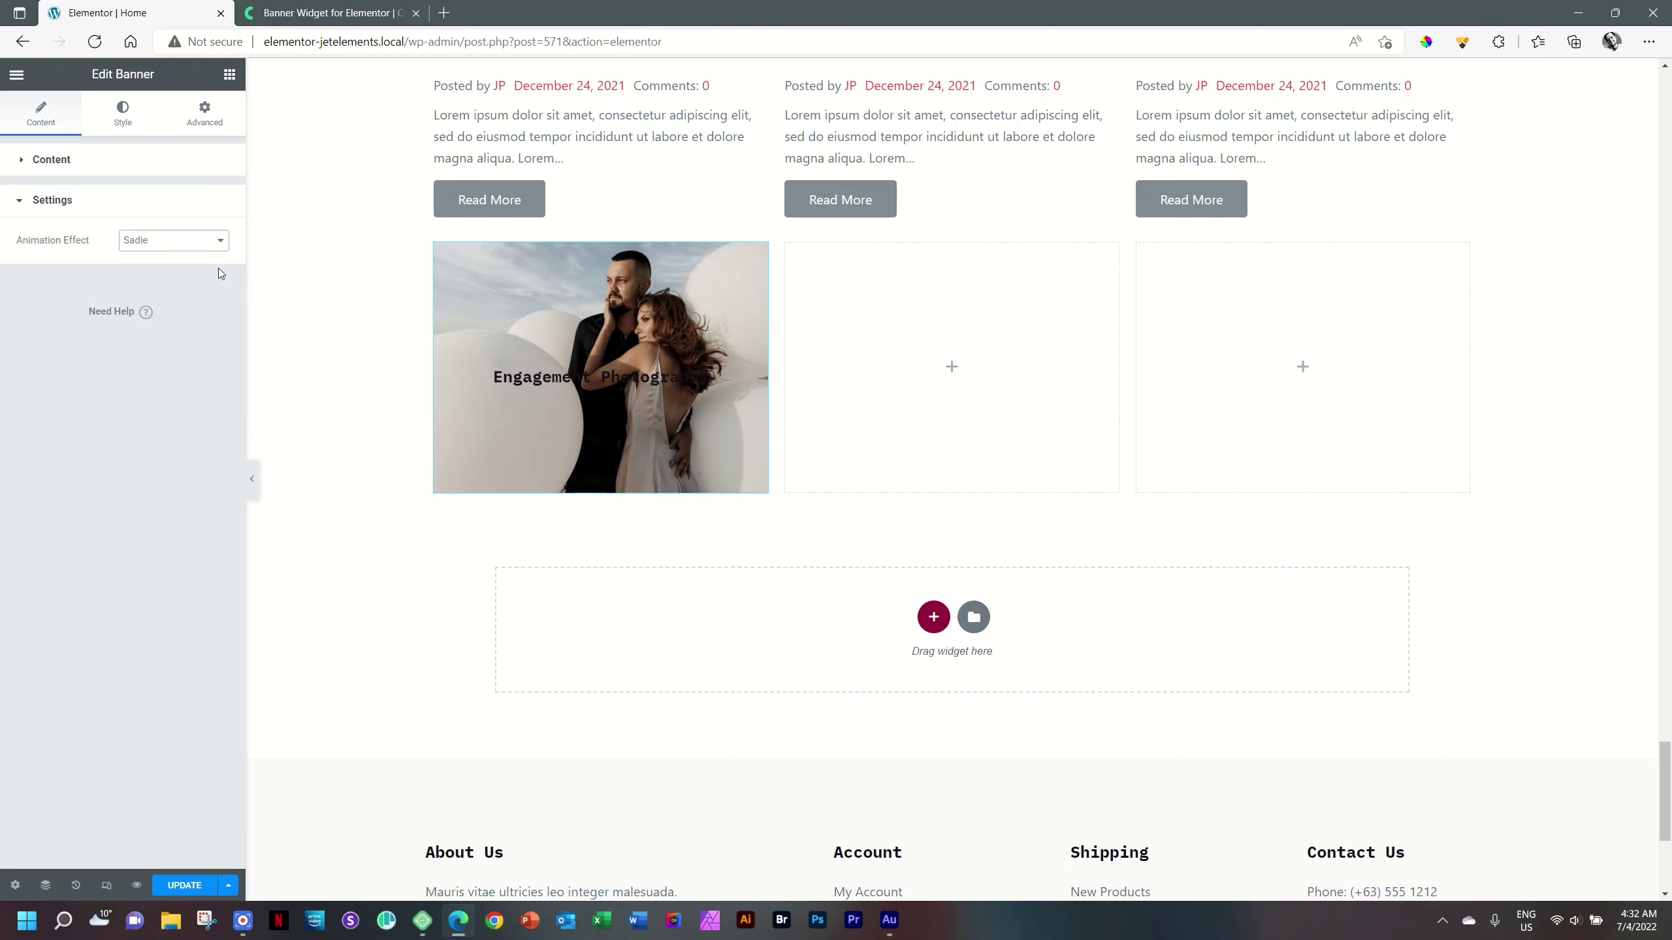
click(201, 248)
click(164, 335)
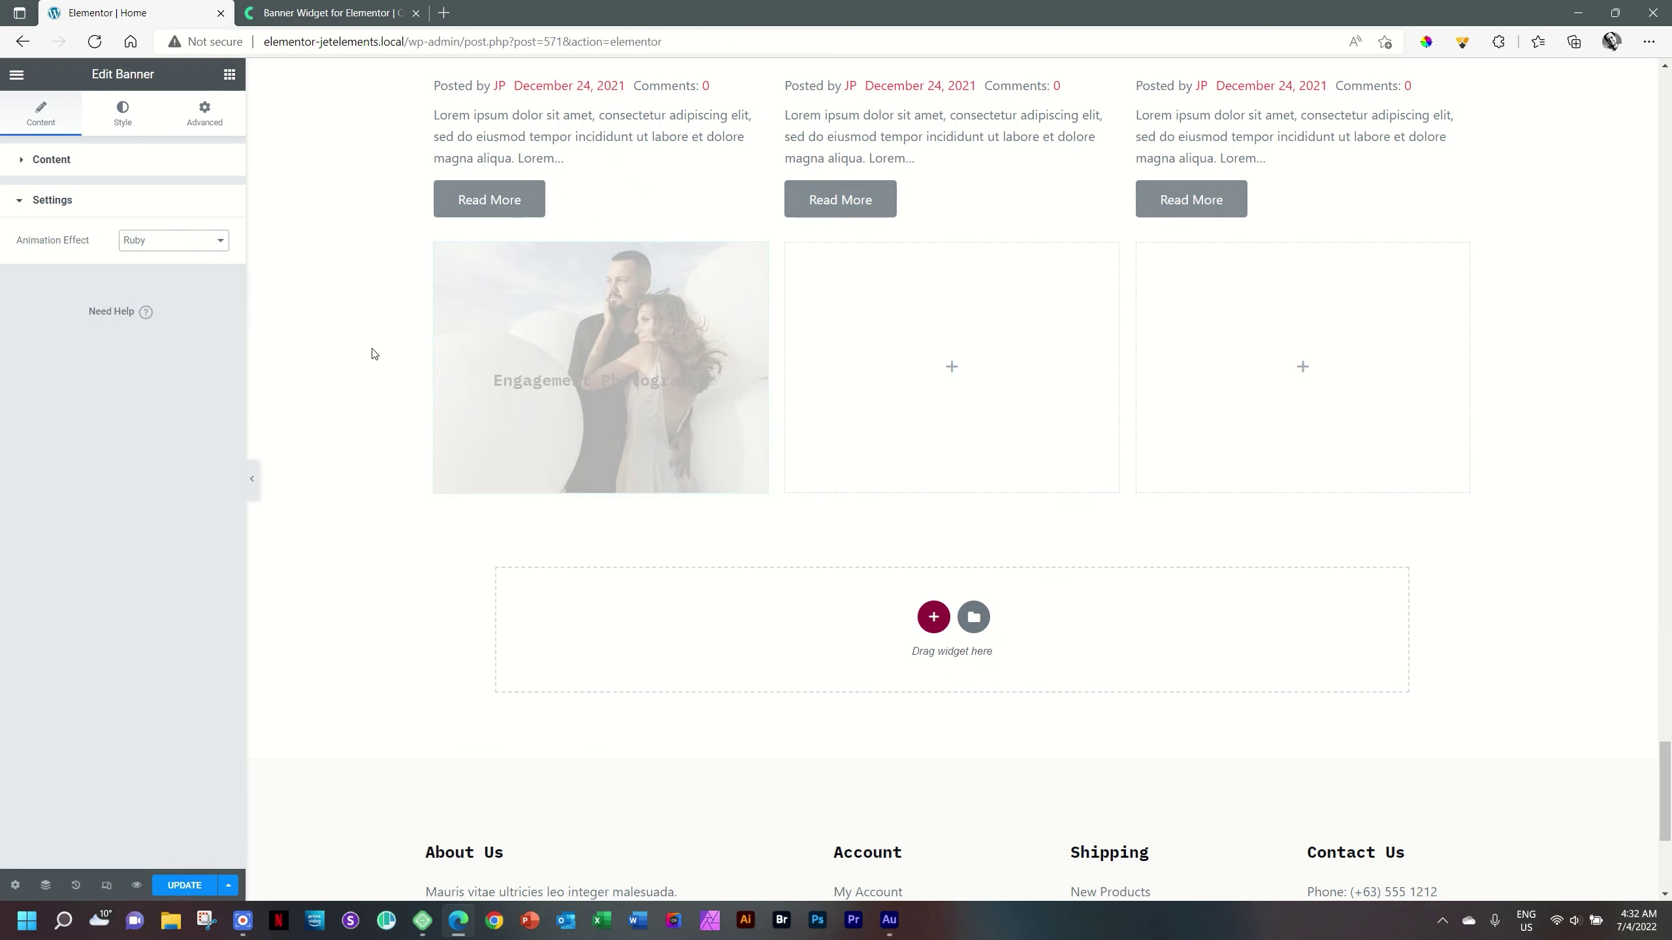
click(218, 241)
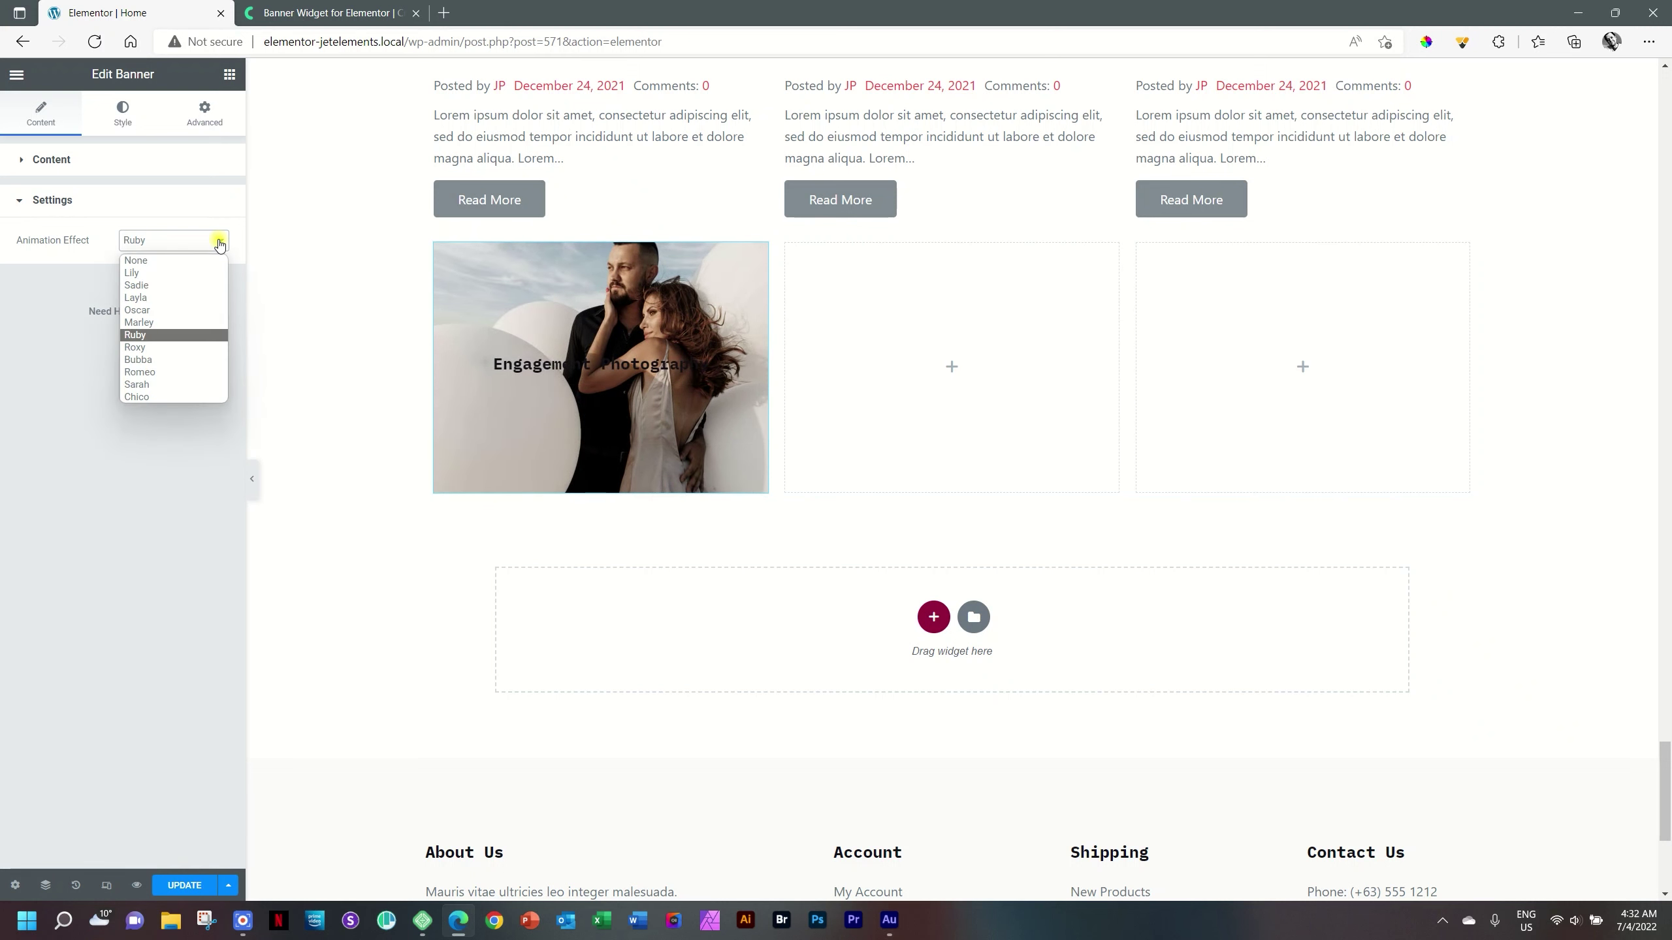
click(128, 122)
Step: Give the banner's normal-state overlay a Classic background with the color #000000
click(128, 121)
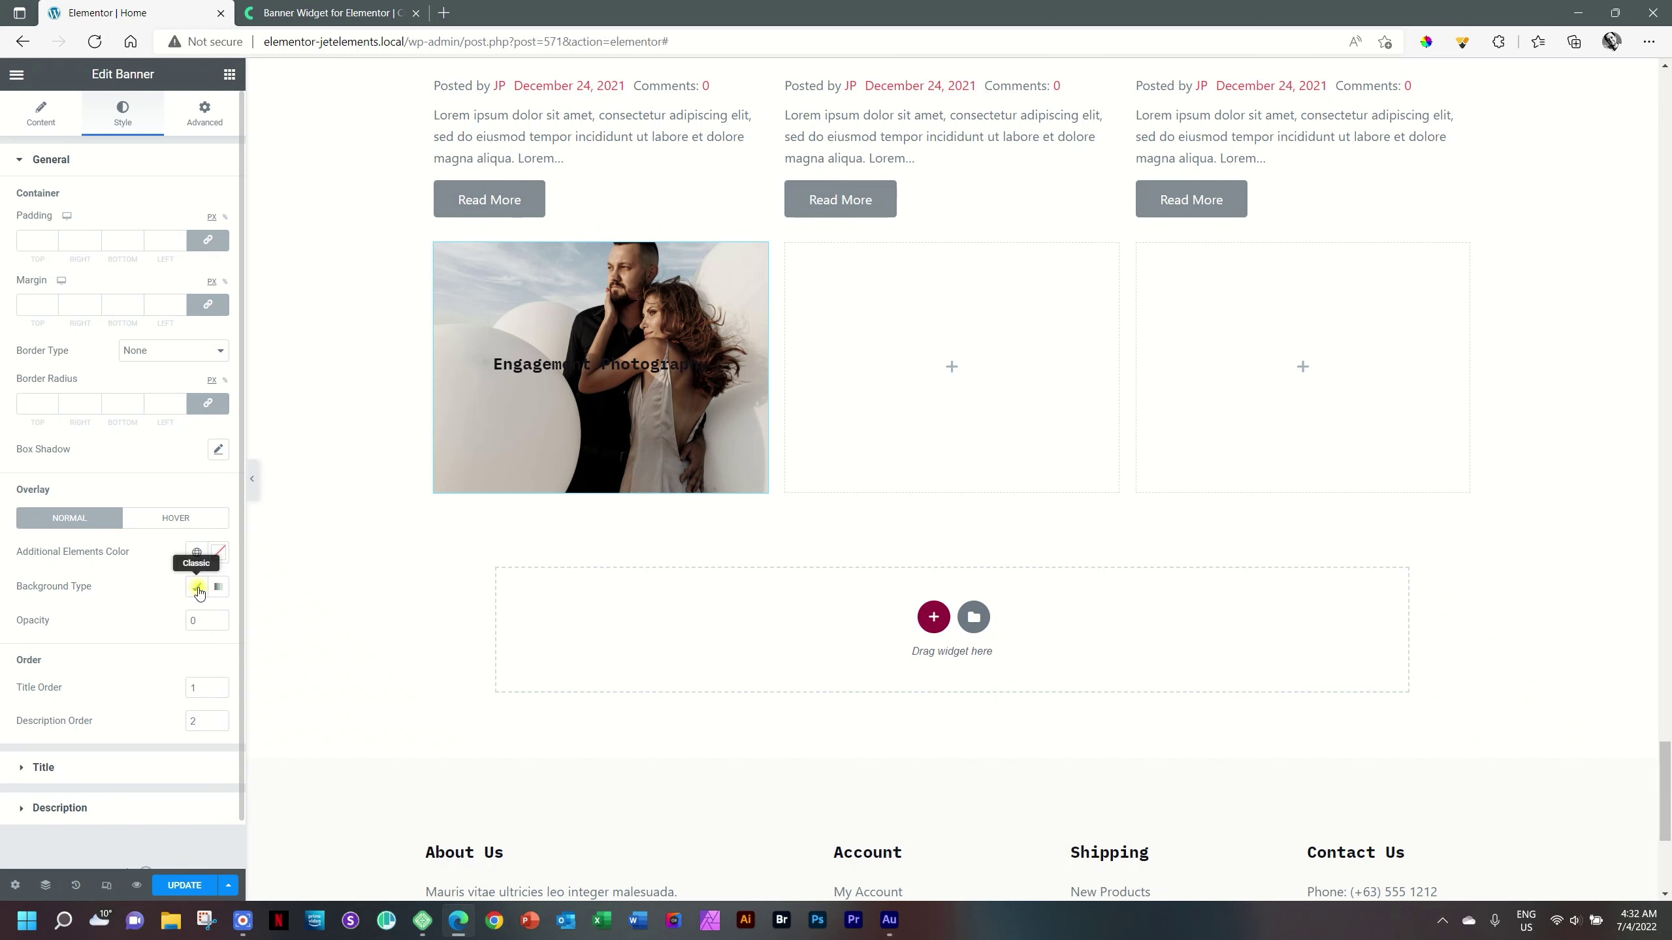
click(196, 587)
click(219, 622)
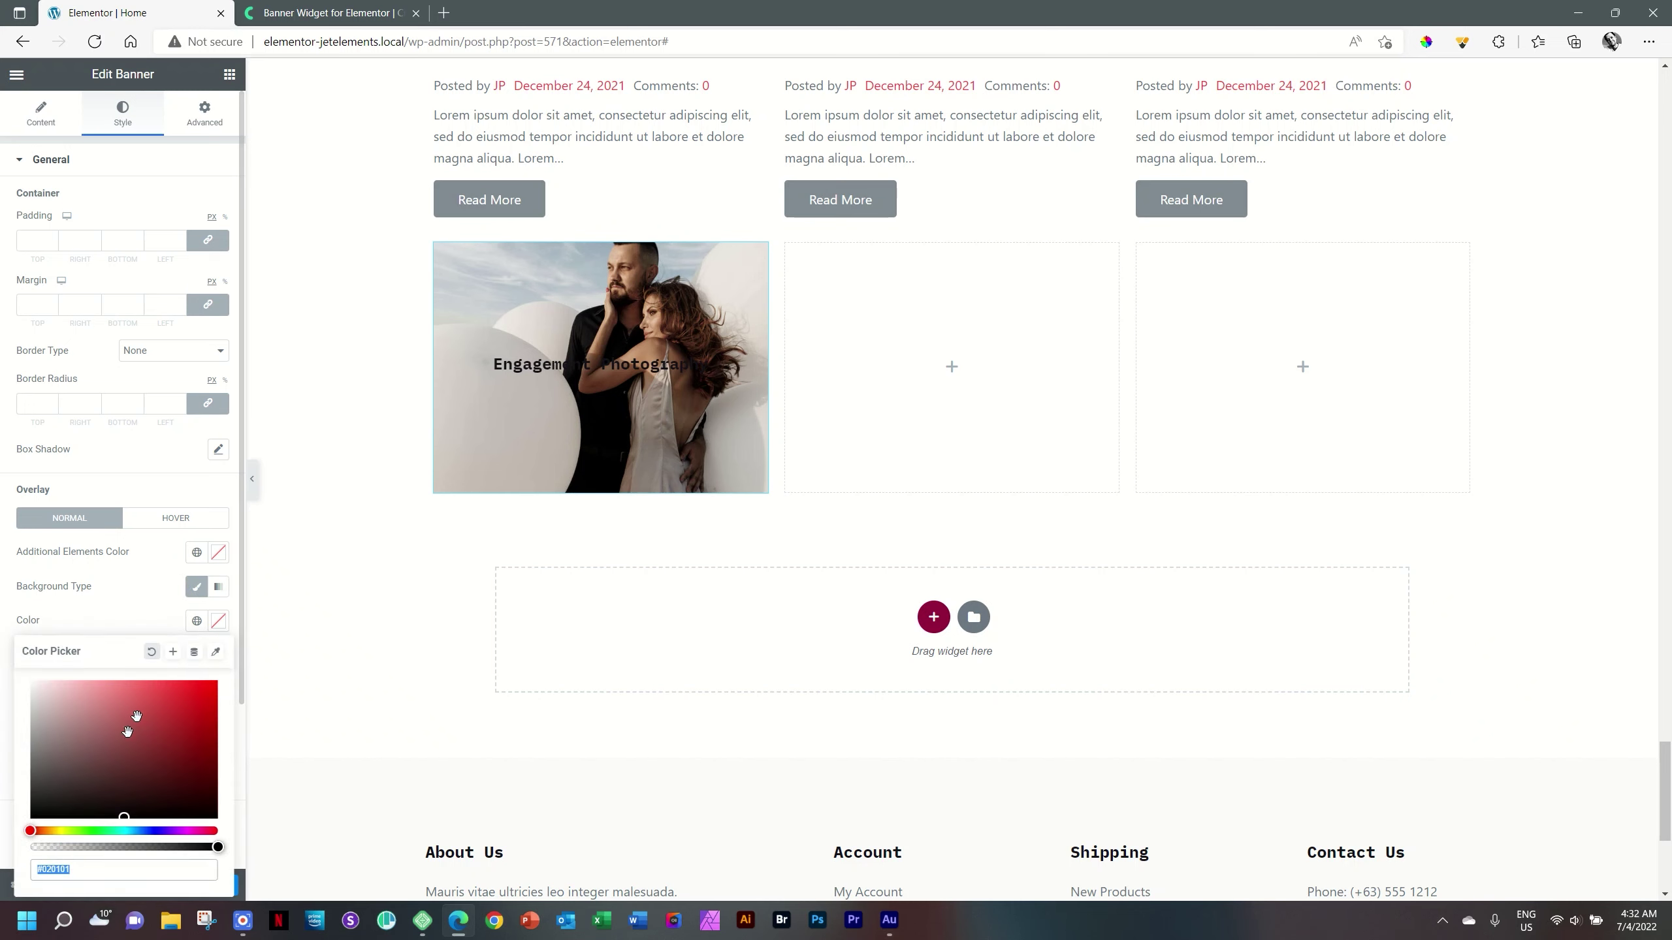
click(218, 623)
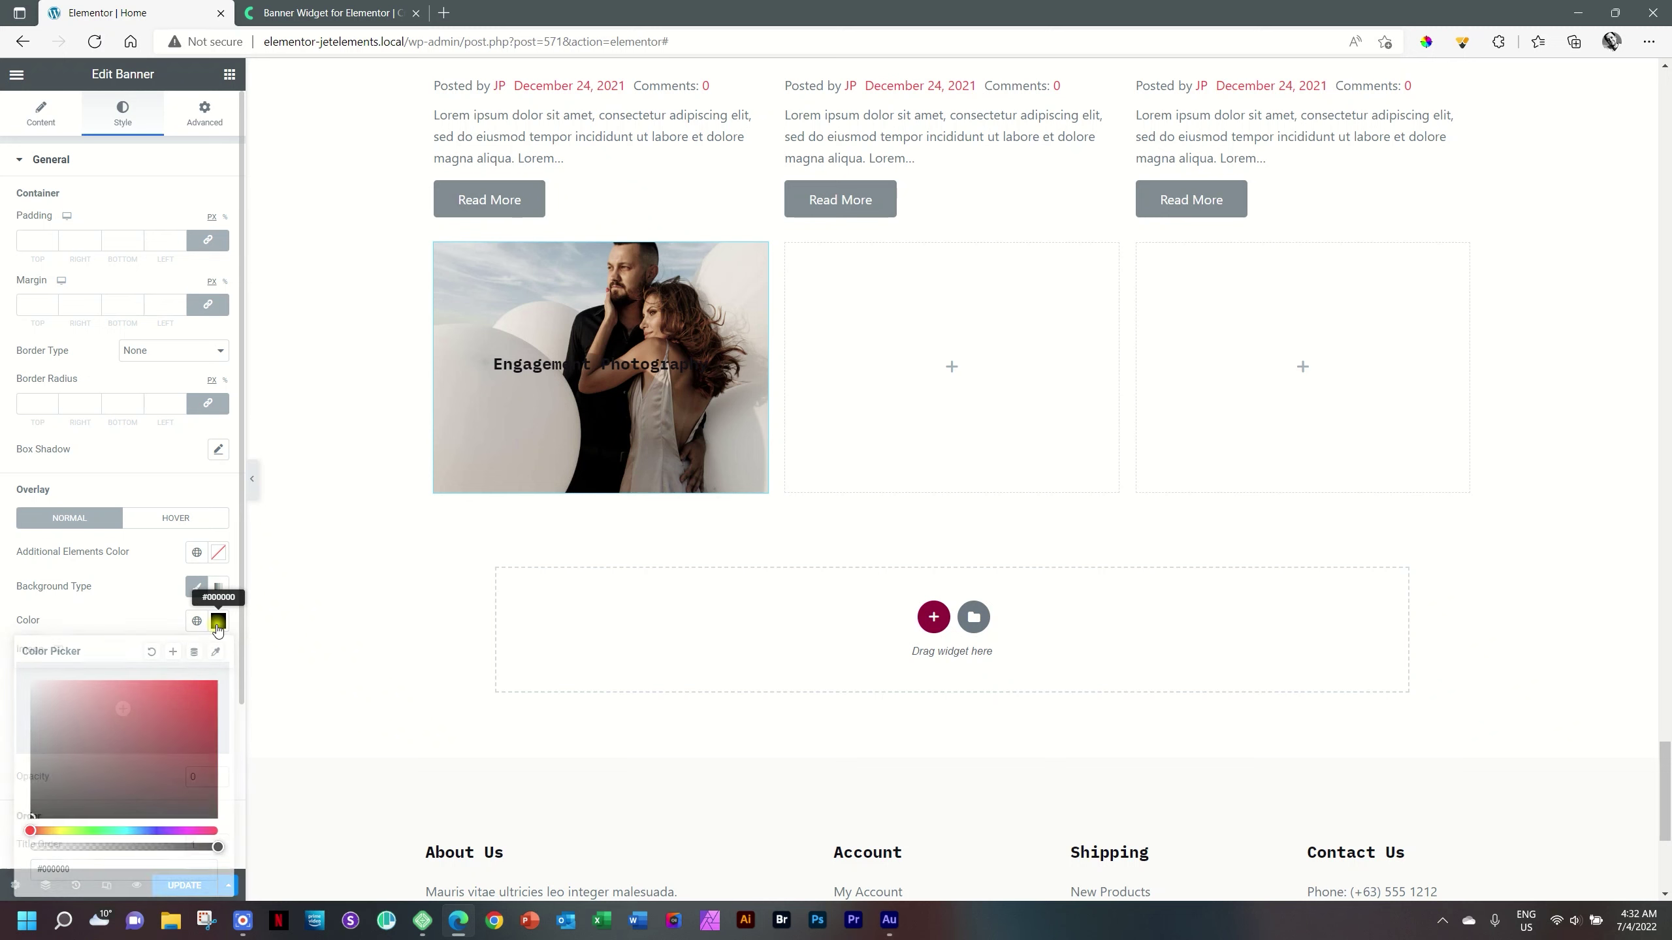
Step: Set the opacity of the banner's normal-state overlay to 0.5
scroll(66, 689, down, 2)
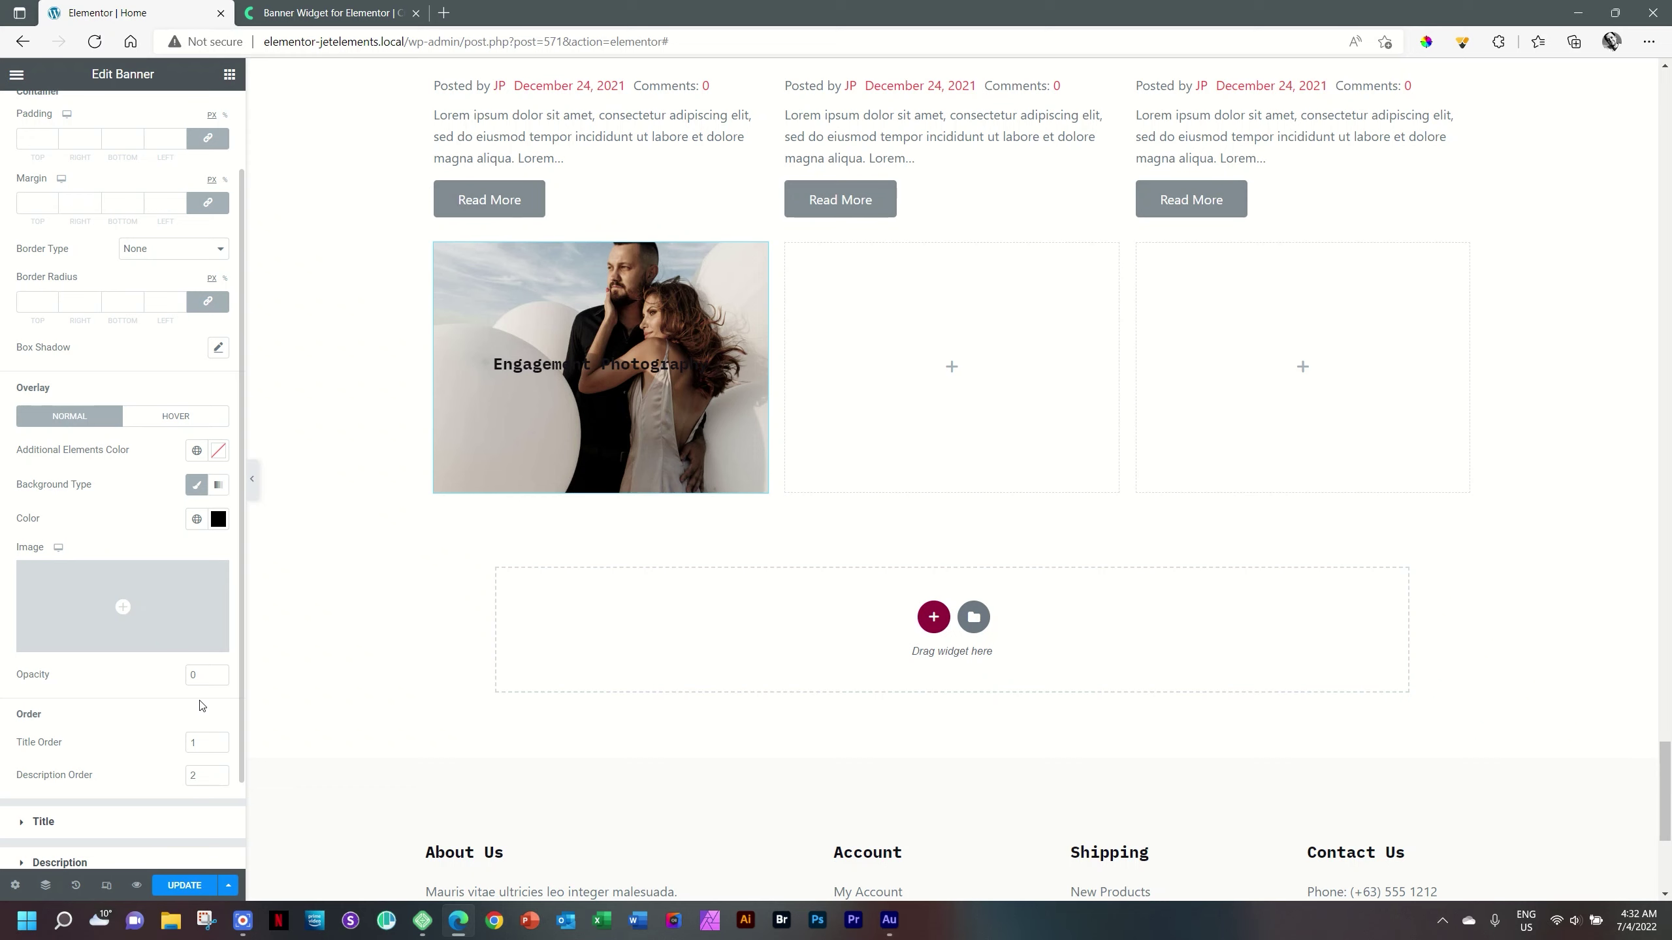
double_click(198, 674)
text(.5)
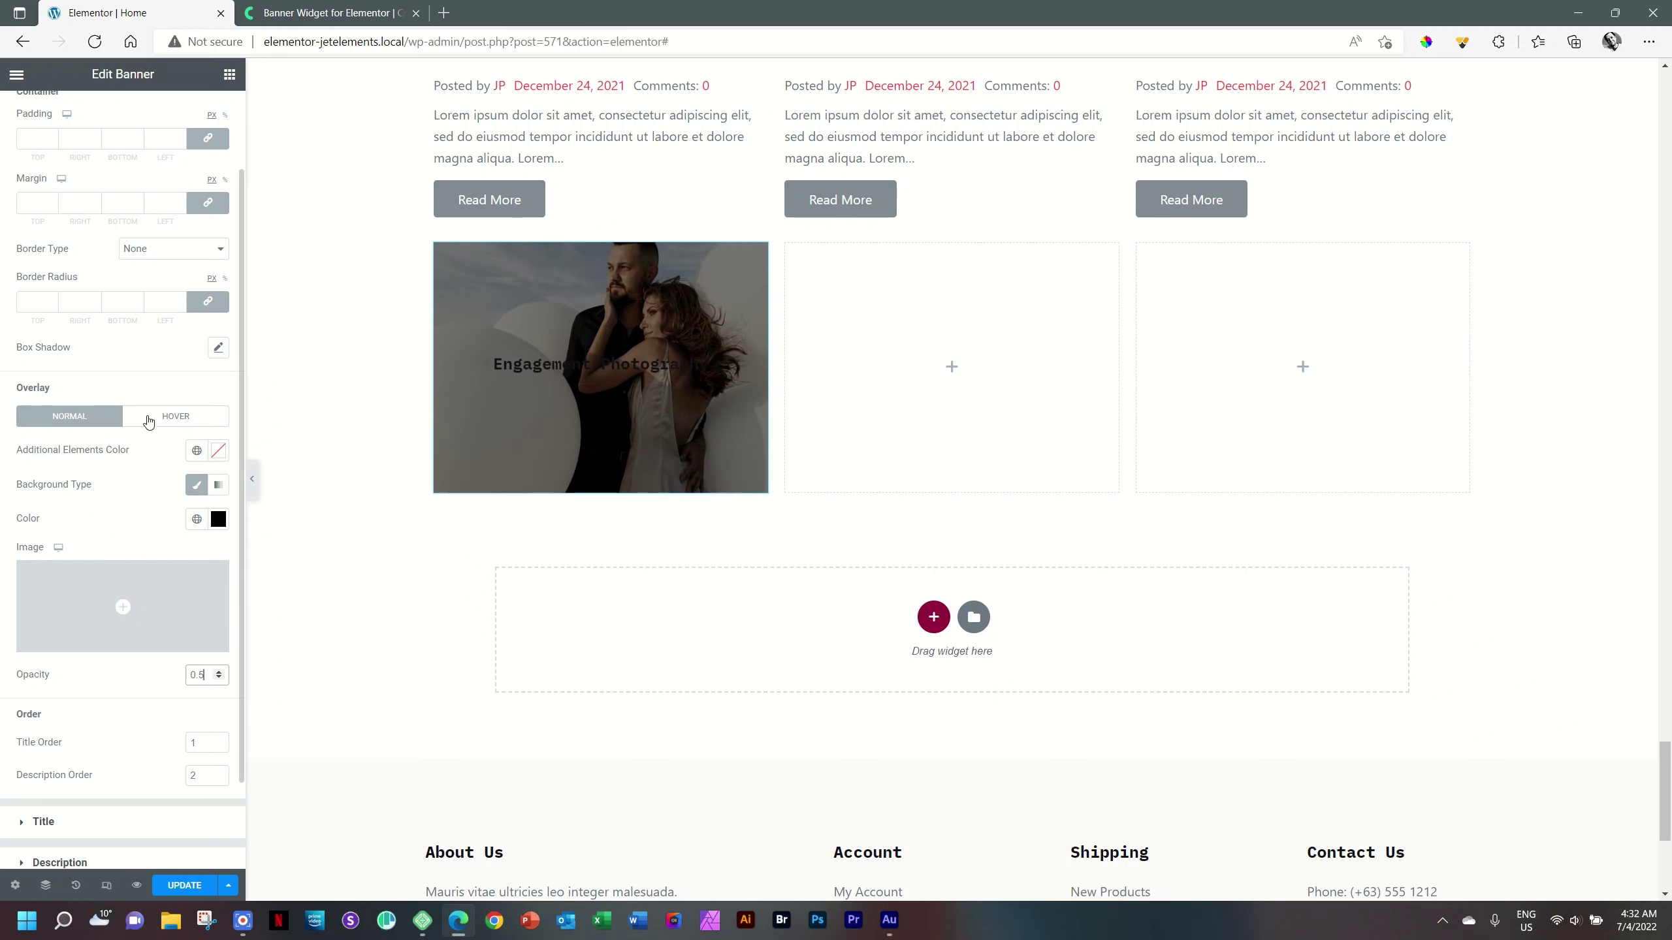
Step: Give the banner's hover-state overlay a Classic background with the color #FFFFFF
click(175, 421)
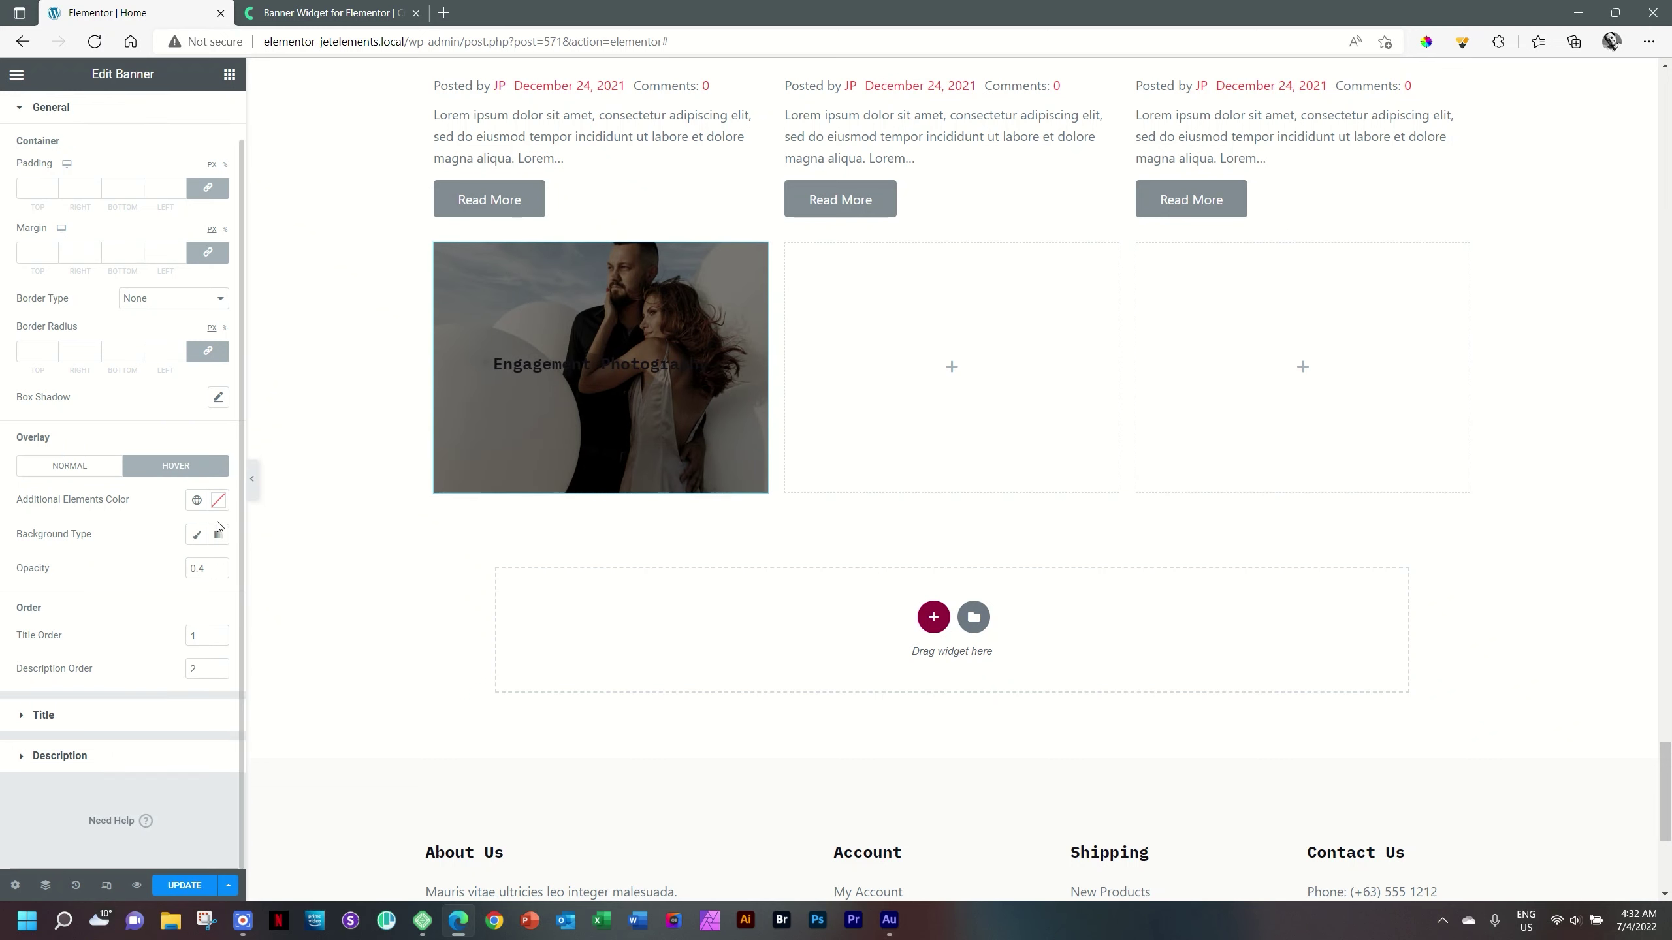
click(196, 536)
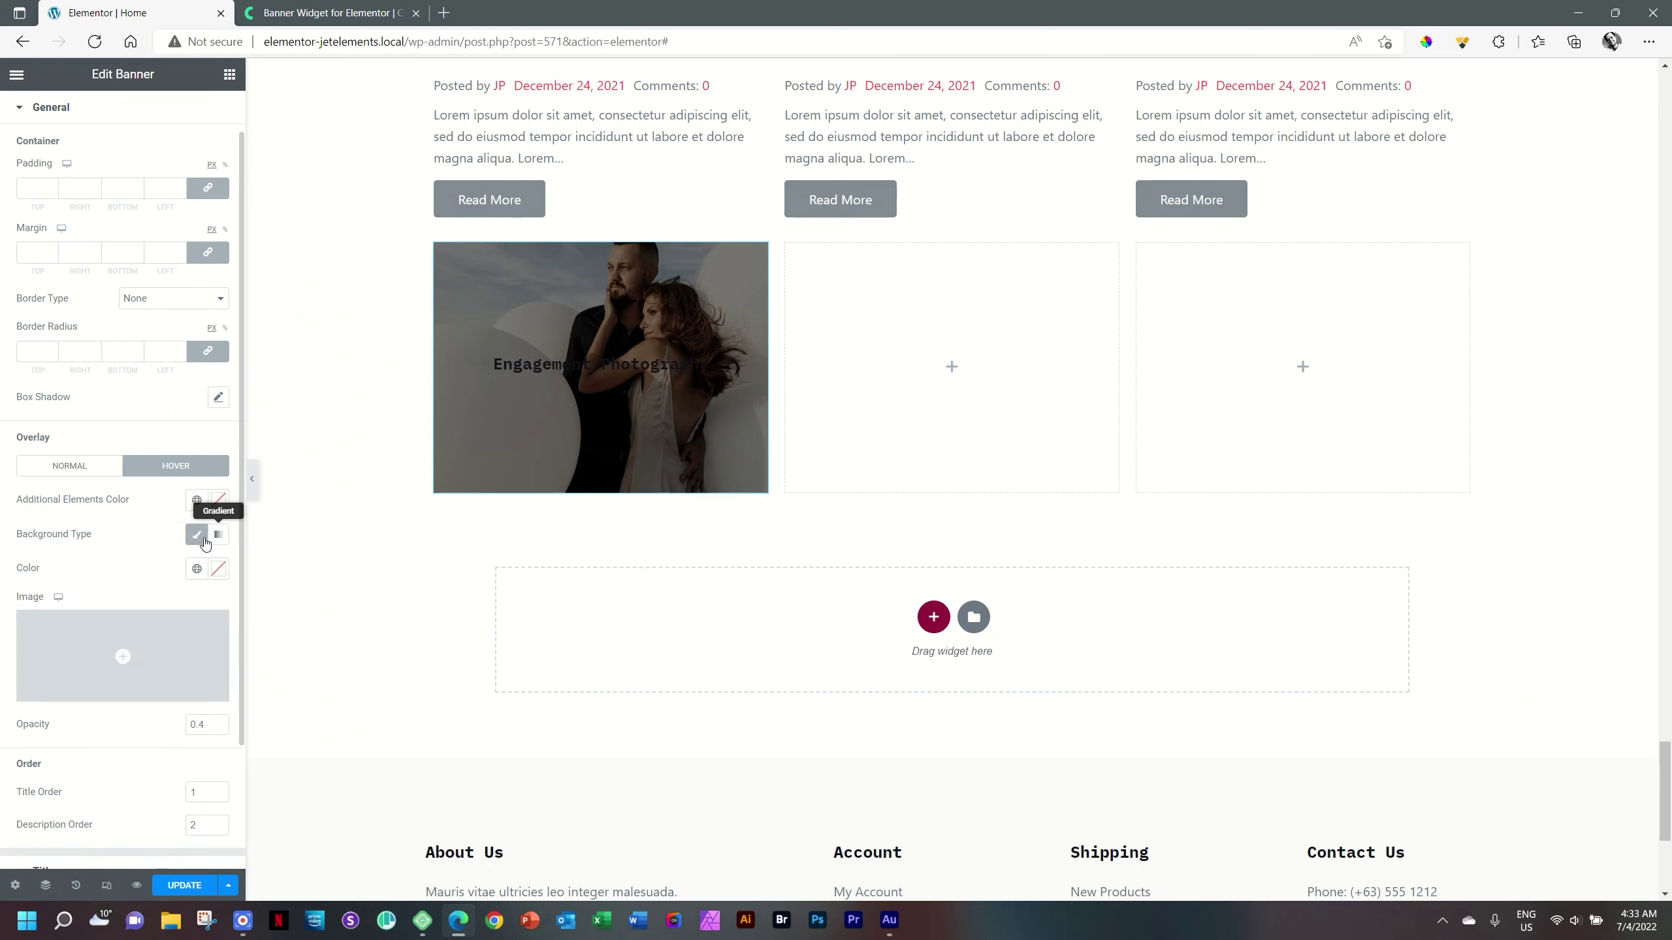
click(218, 569)
drag(98, 652, 4, 605)
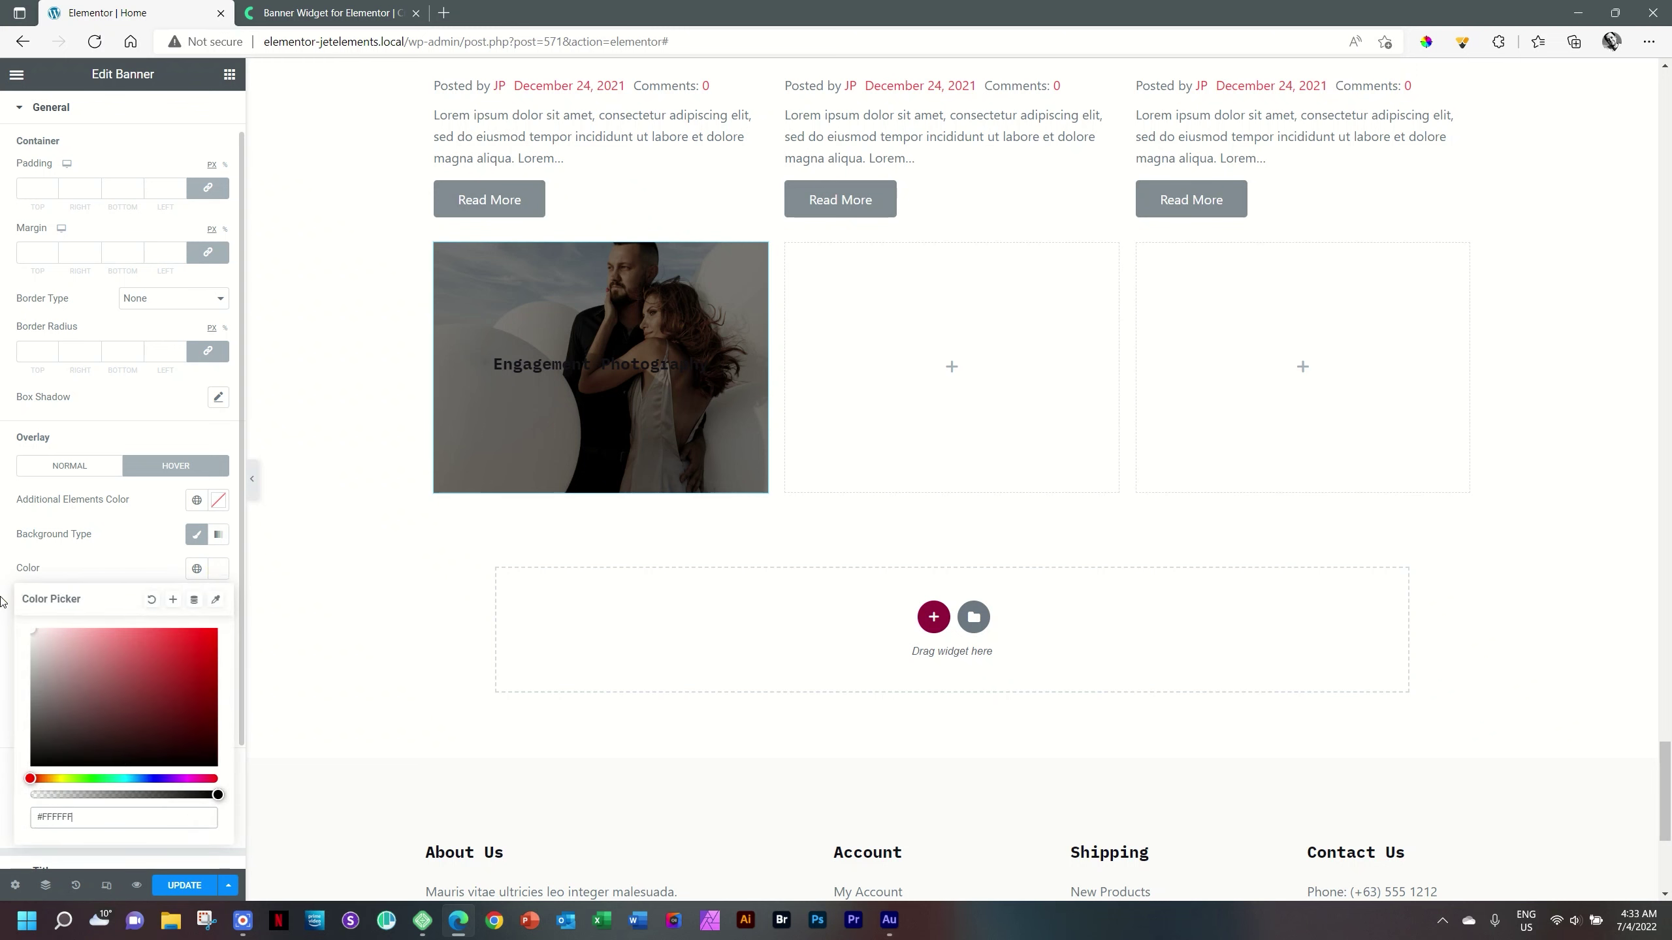
click(222, 570)
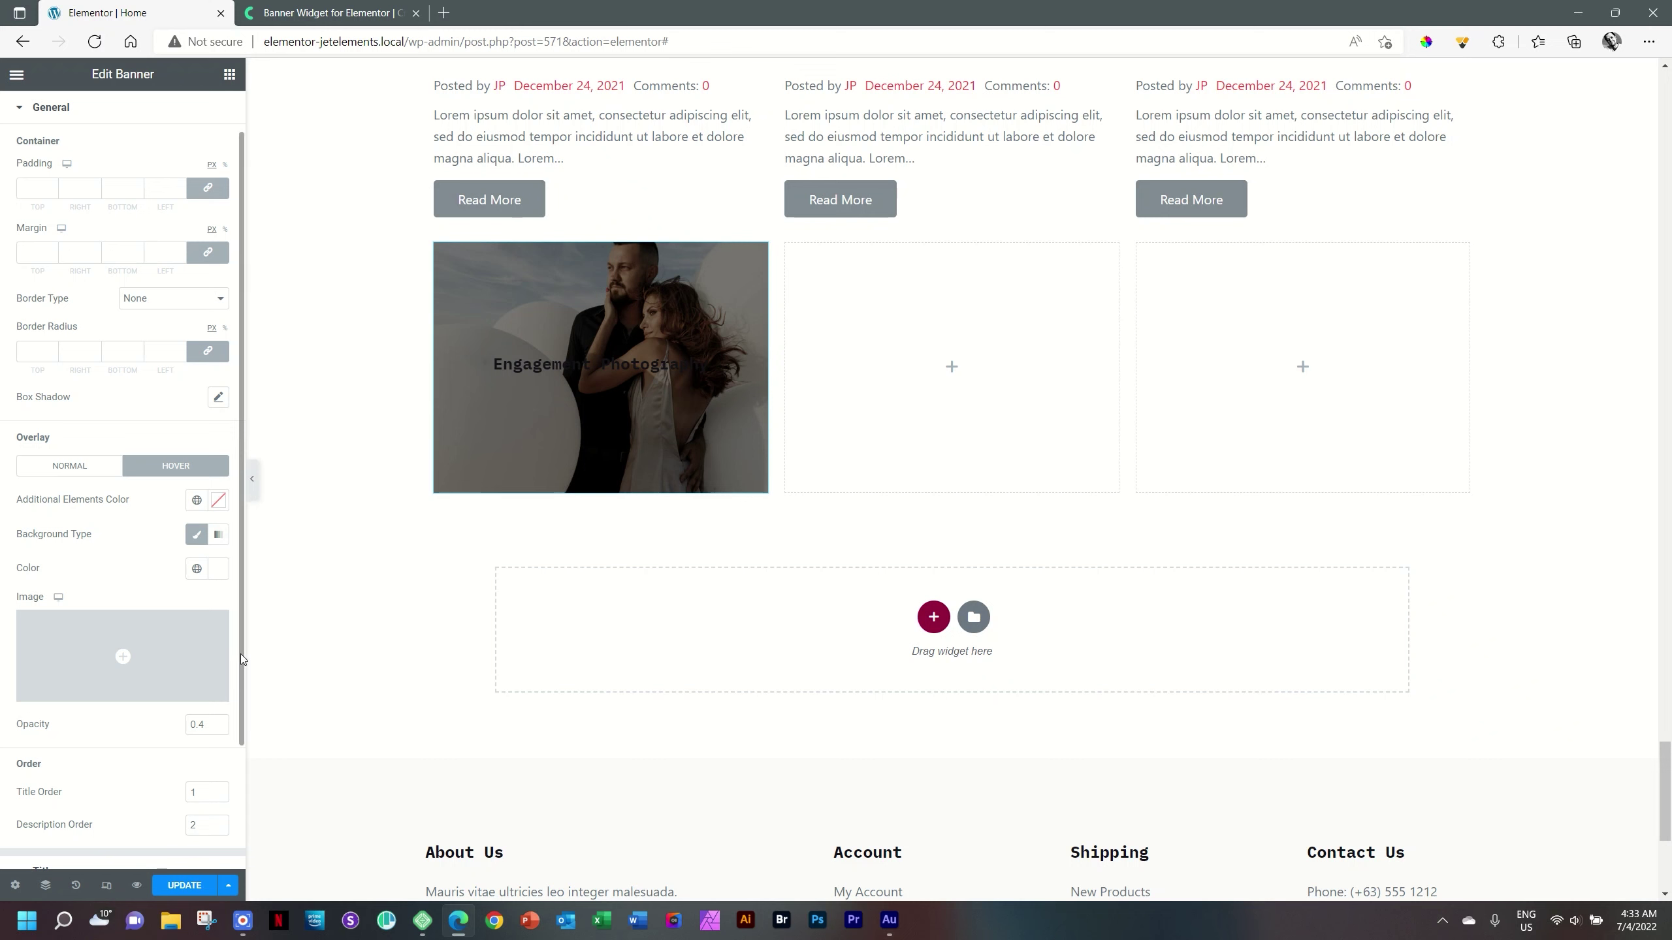
Step: Try title order 2 with description order 1 on the banner, and restore title order 1 and description order 2
scroll(240, 653, down, 2)
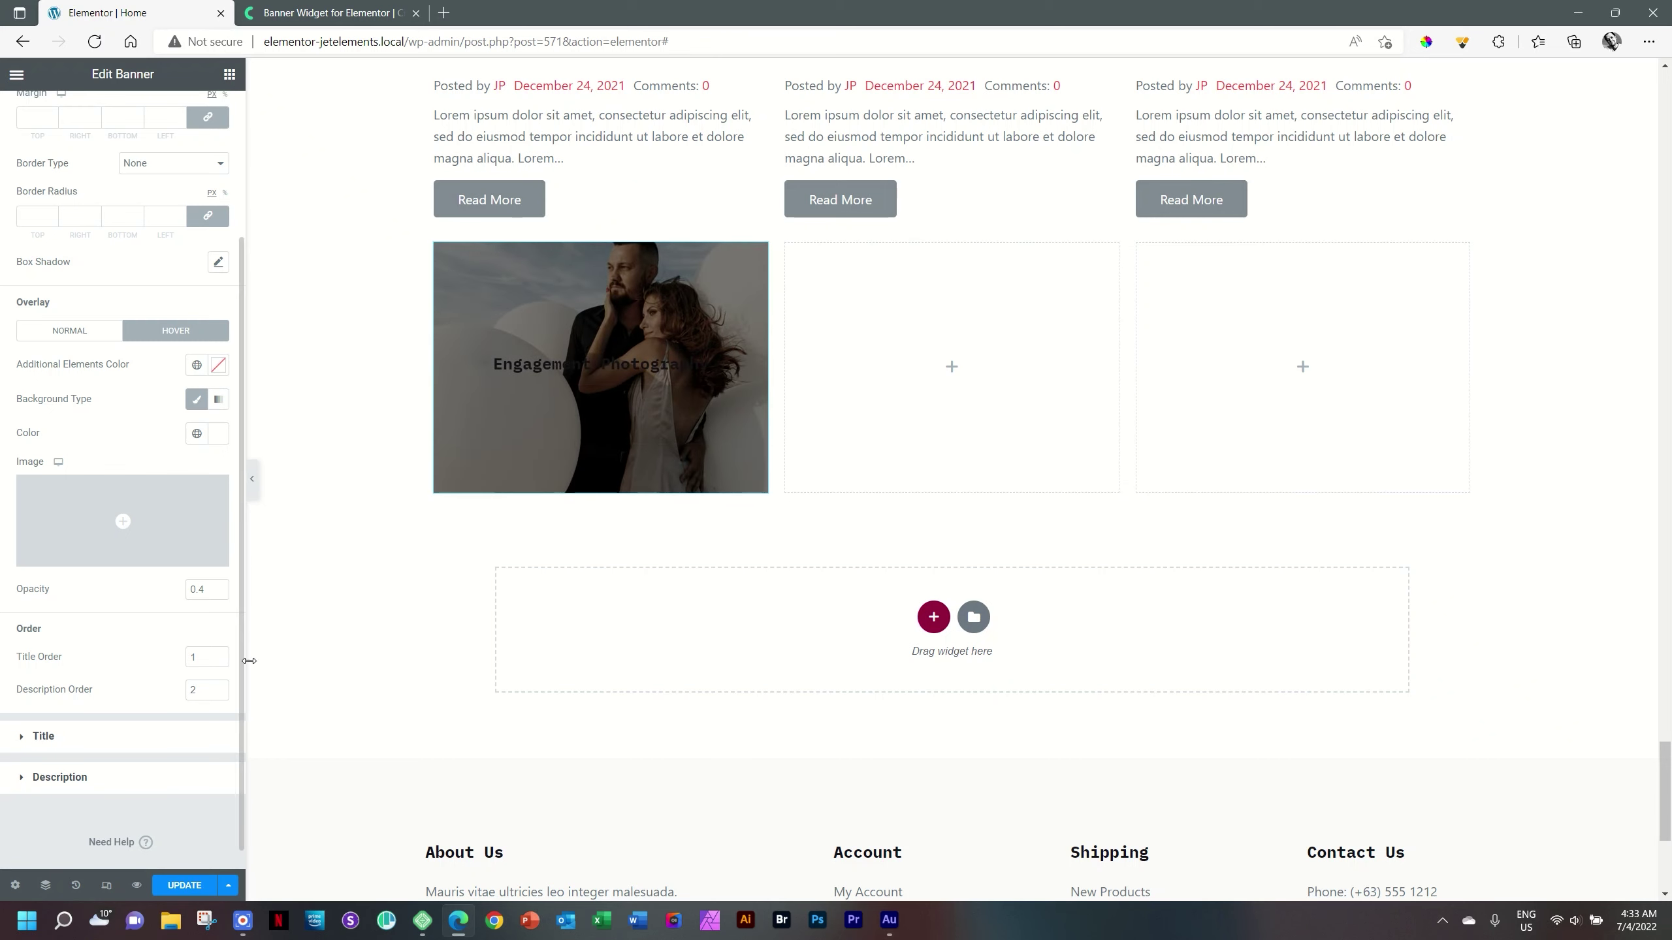
click(218, 654)
click(219, 693)
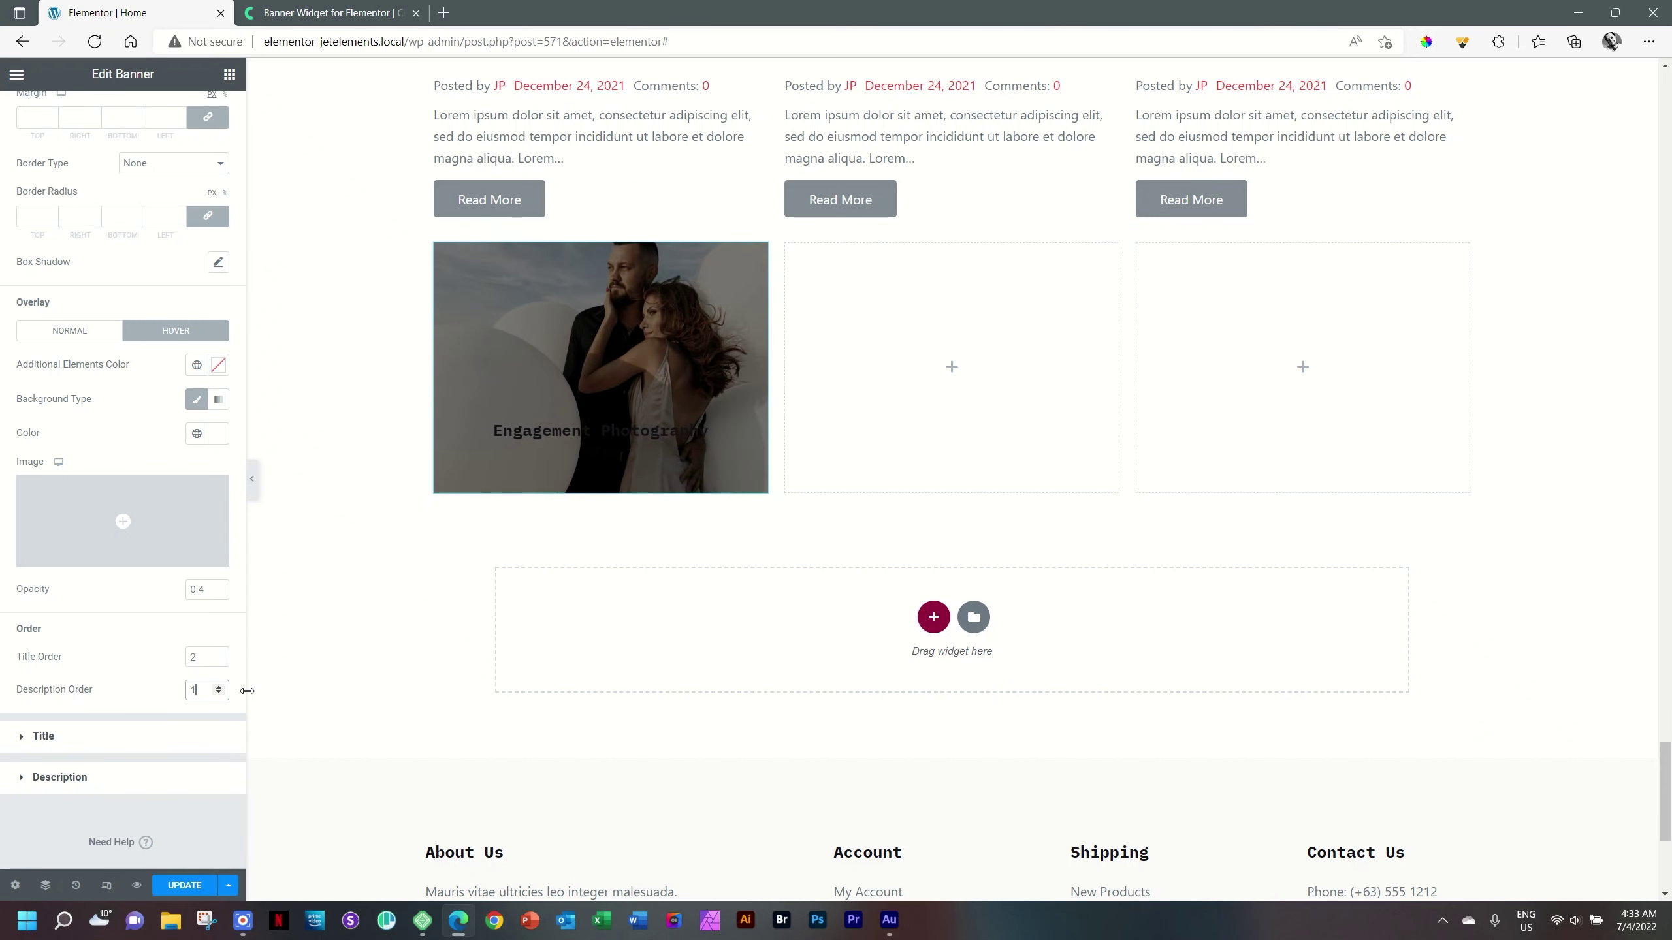
click(218, 653)
click(219, 659)
click(220, 661)
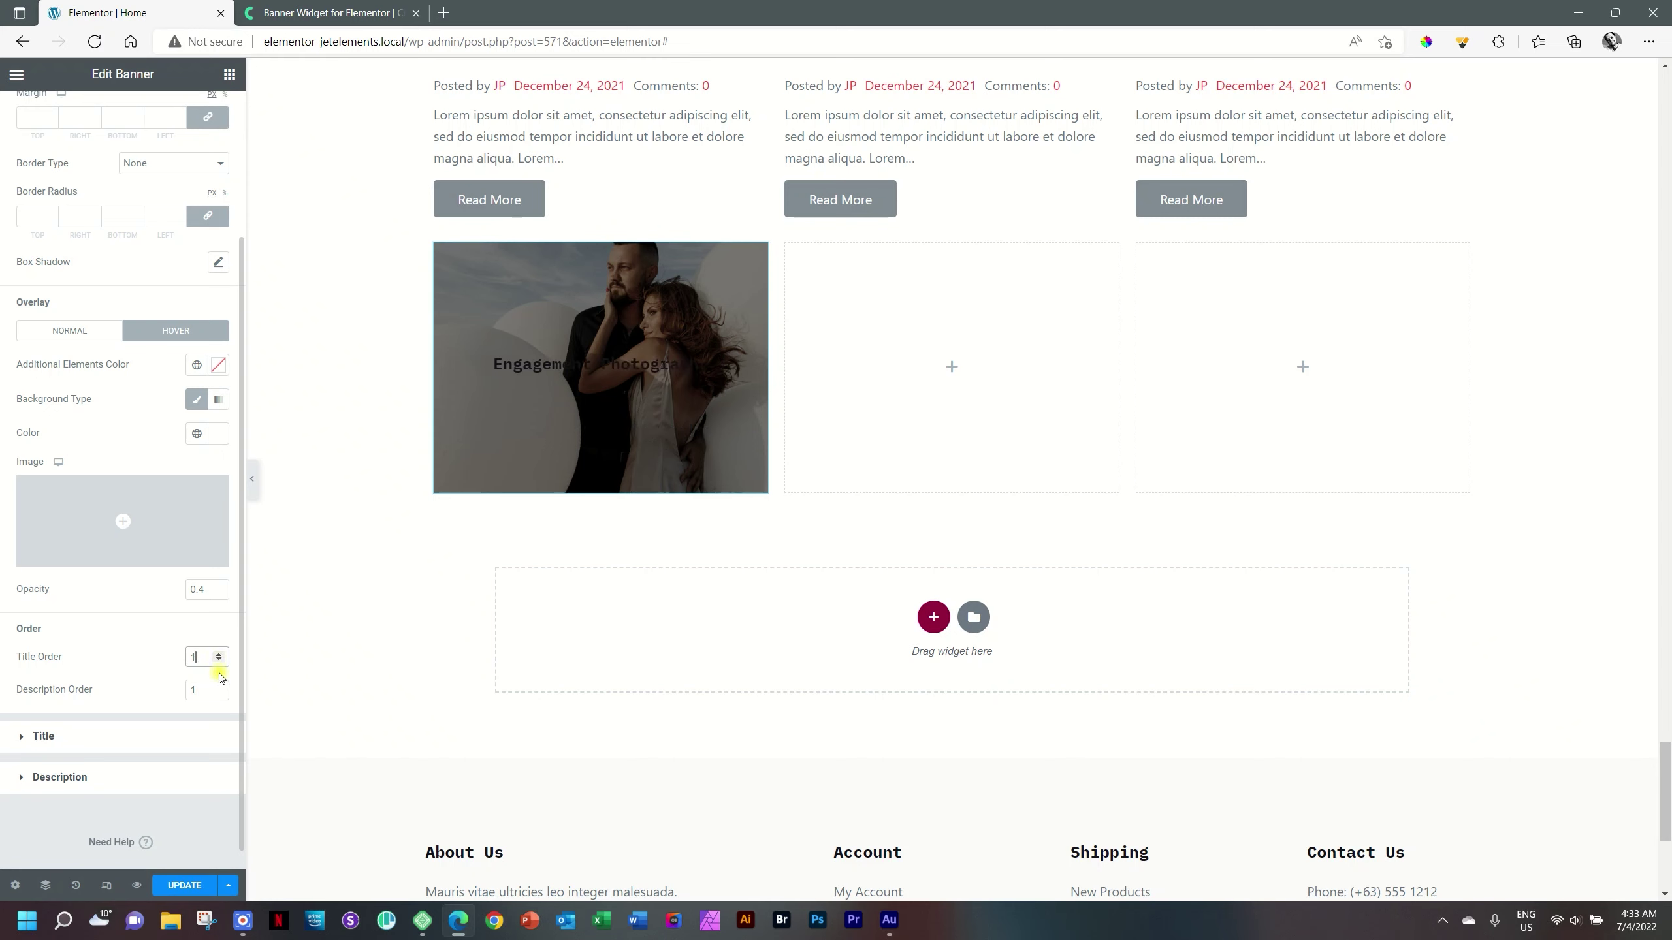
click(220, 688)
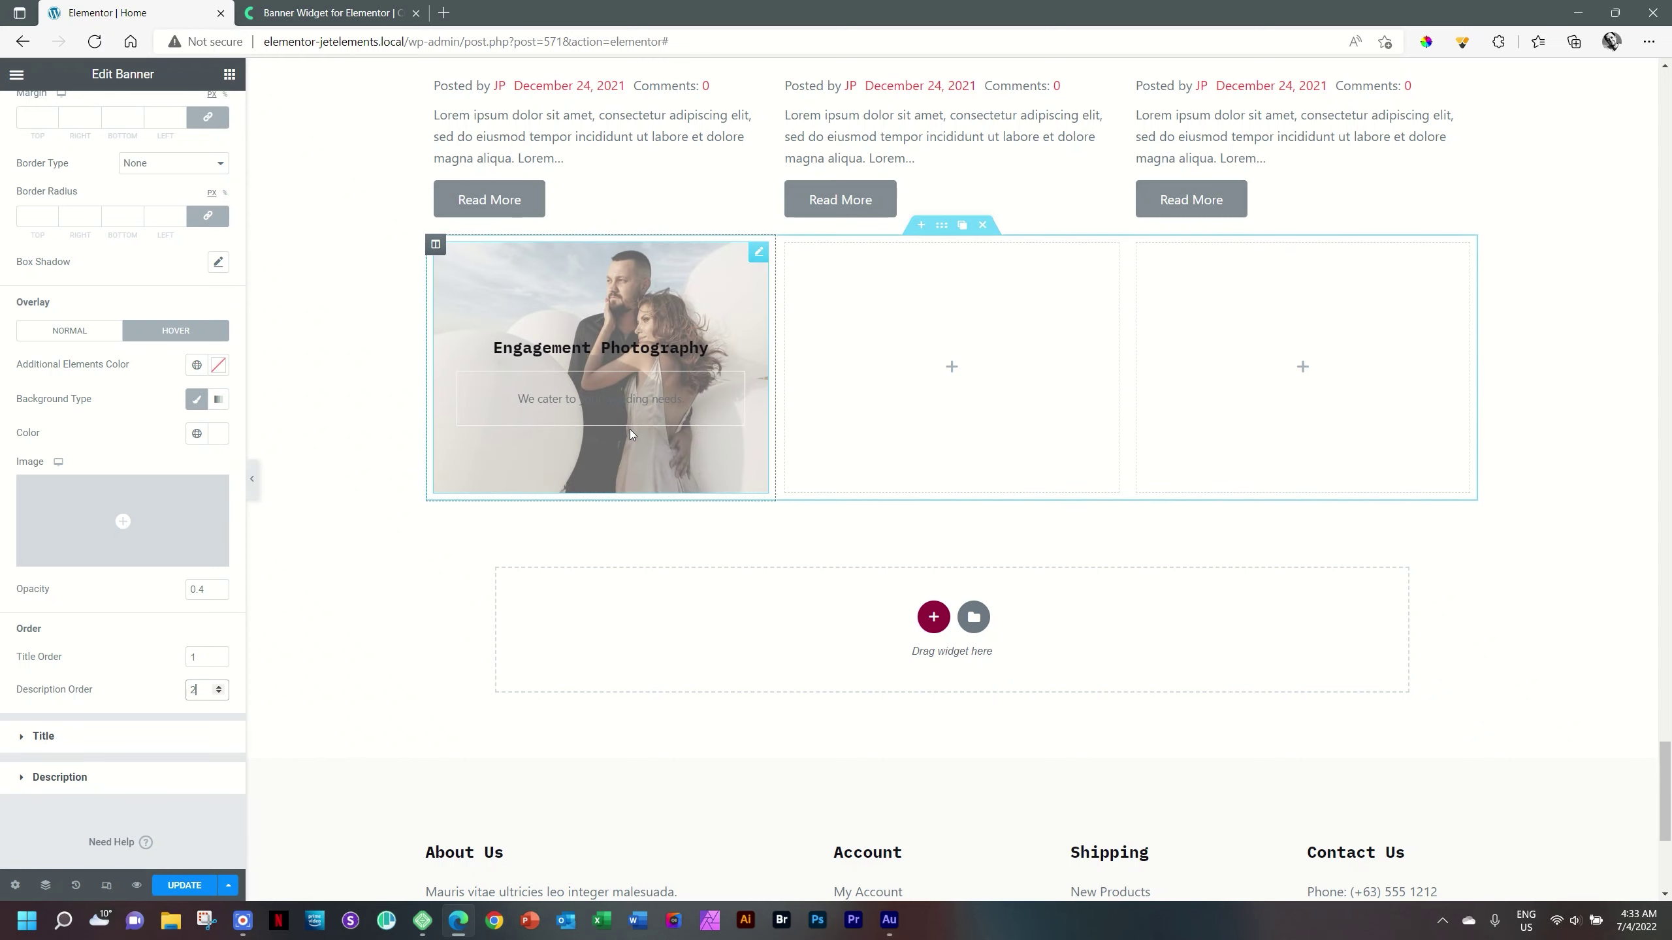
click(89, 331)
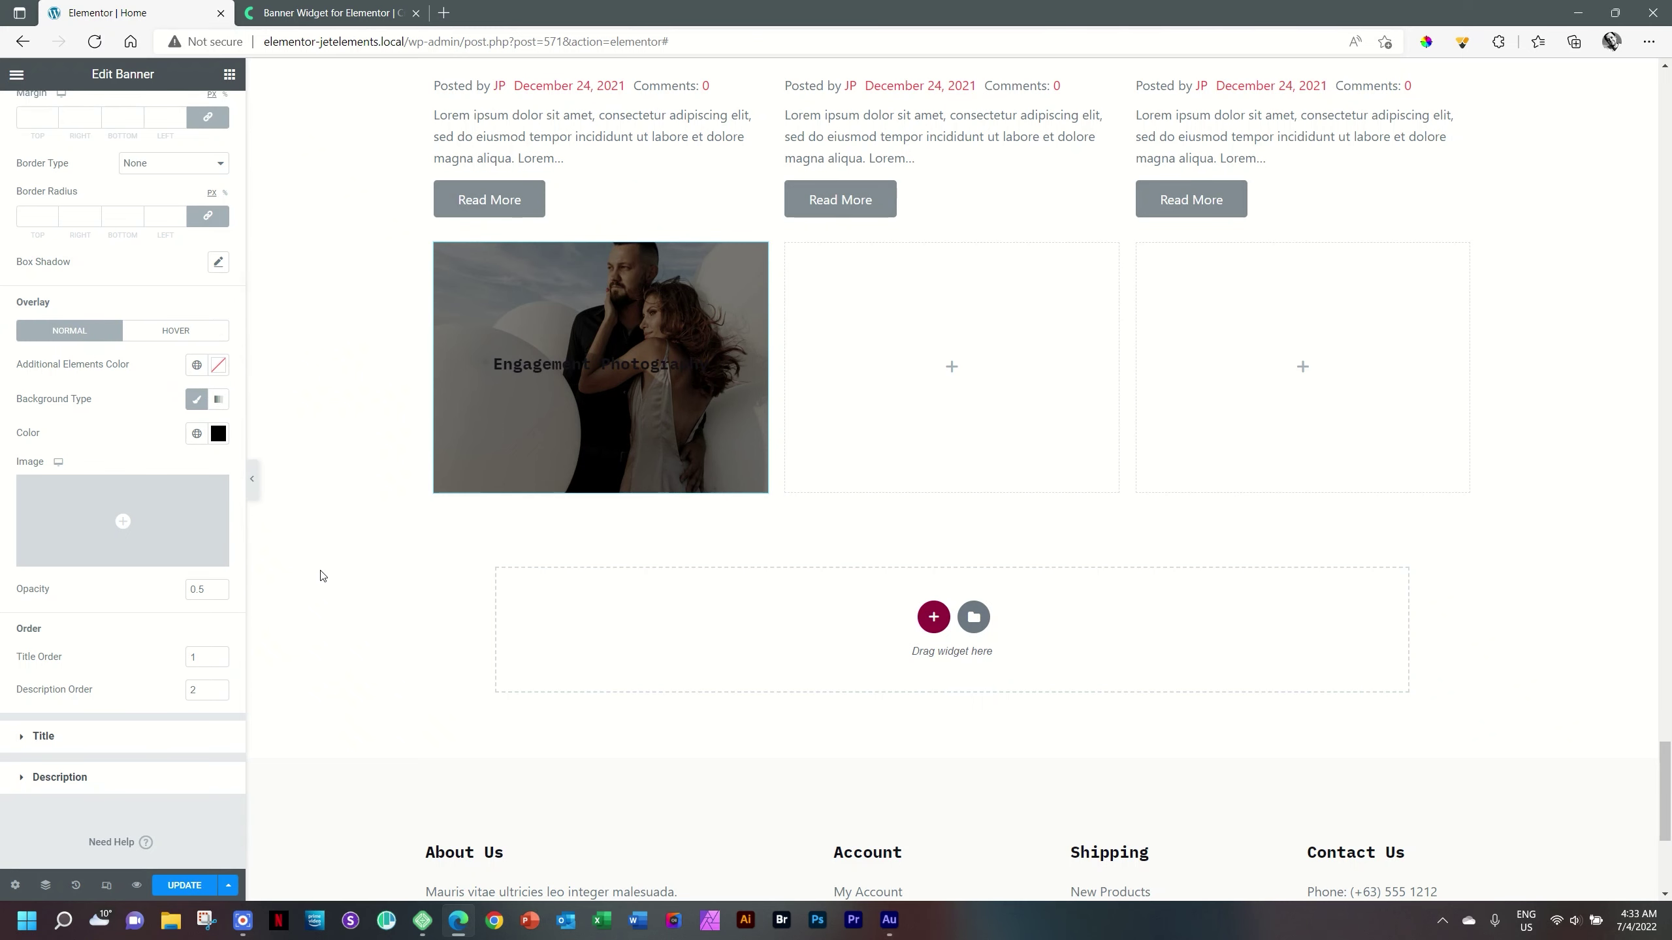
scroll(322, 576, down, 4)
scroll(270, 561, up, 7)
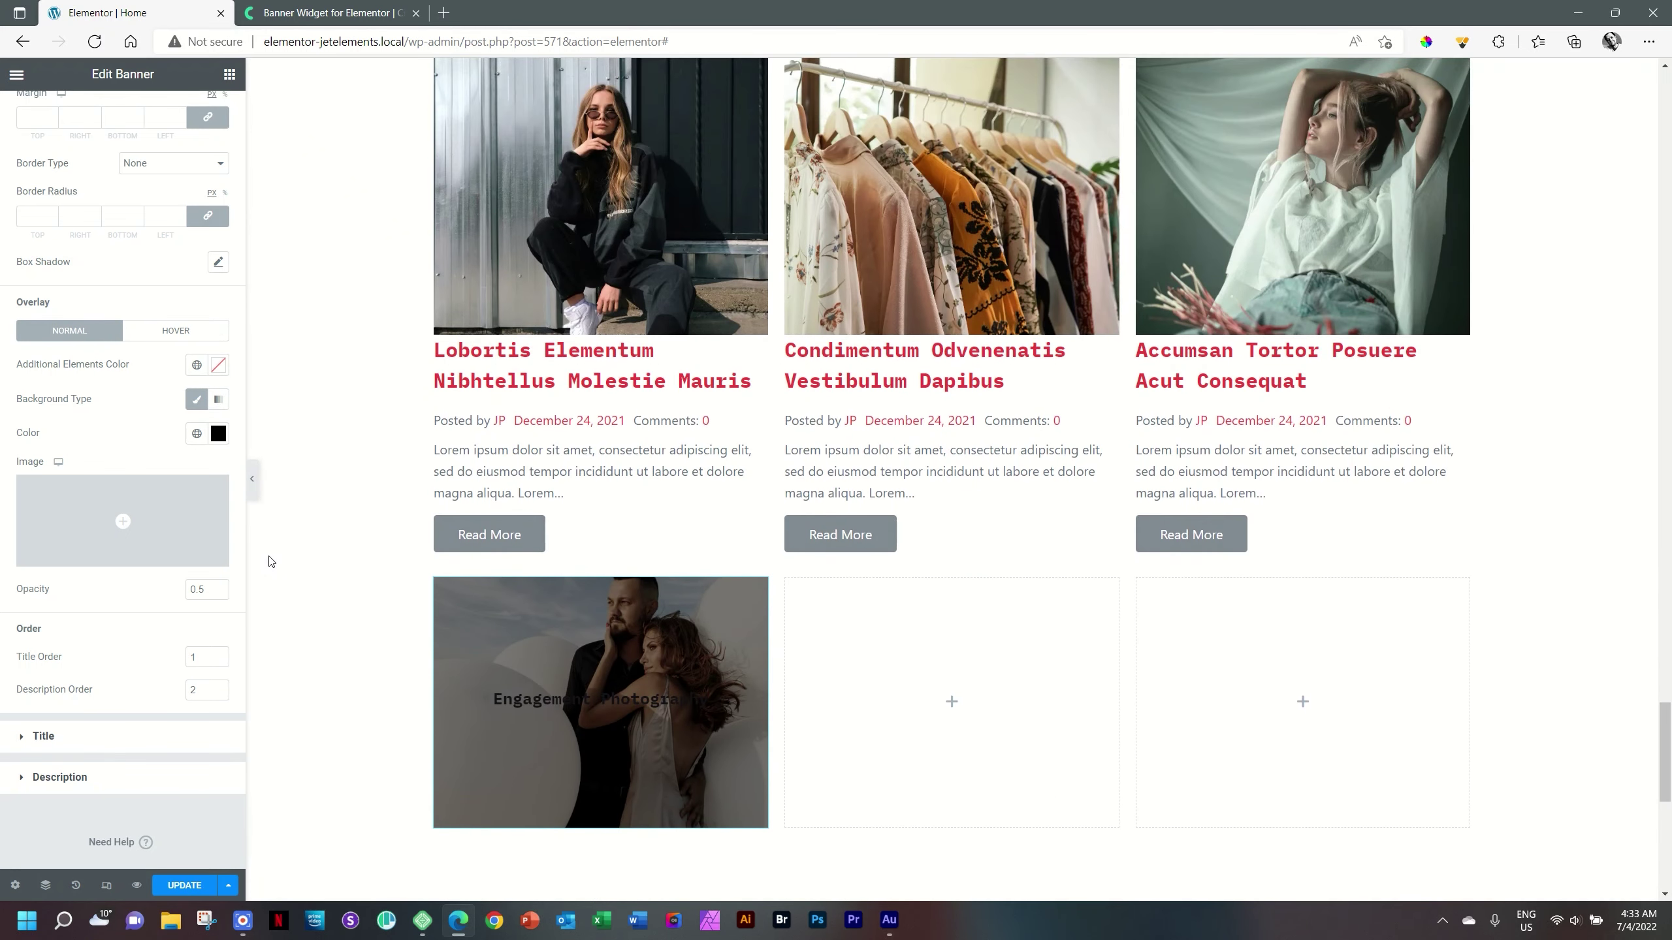
scroll(271, 561, down, 5)
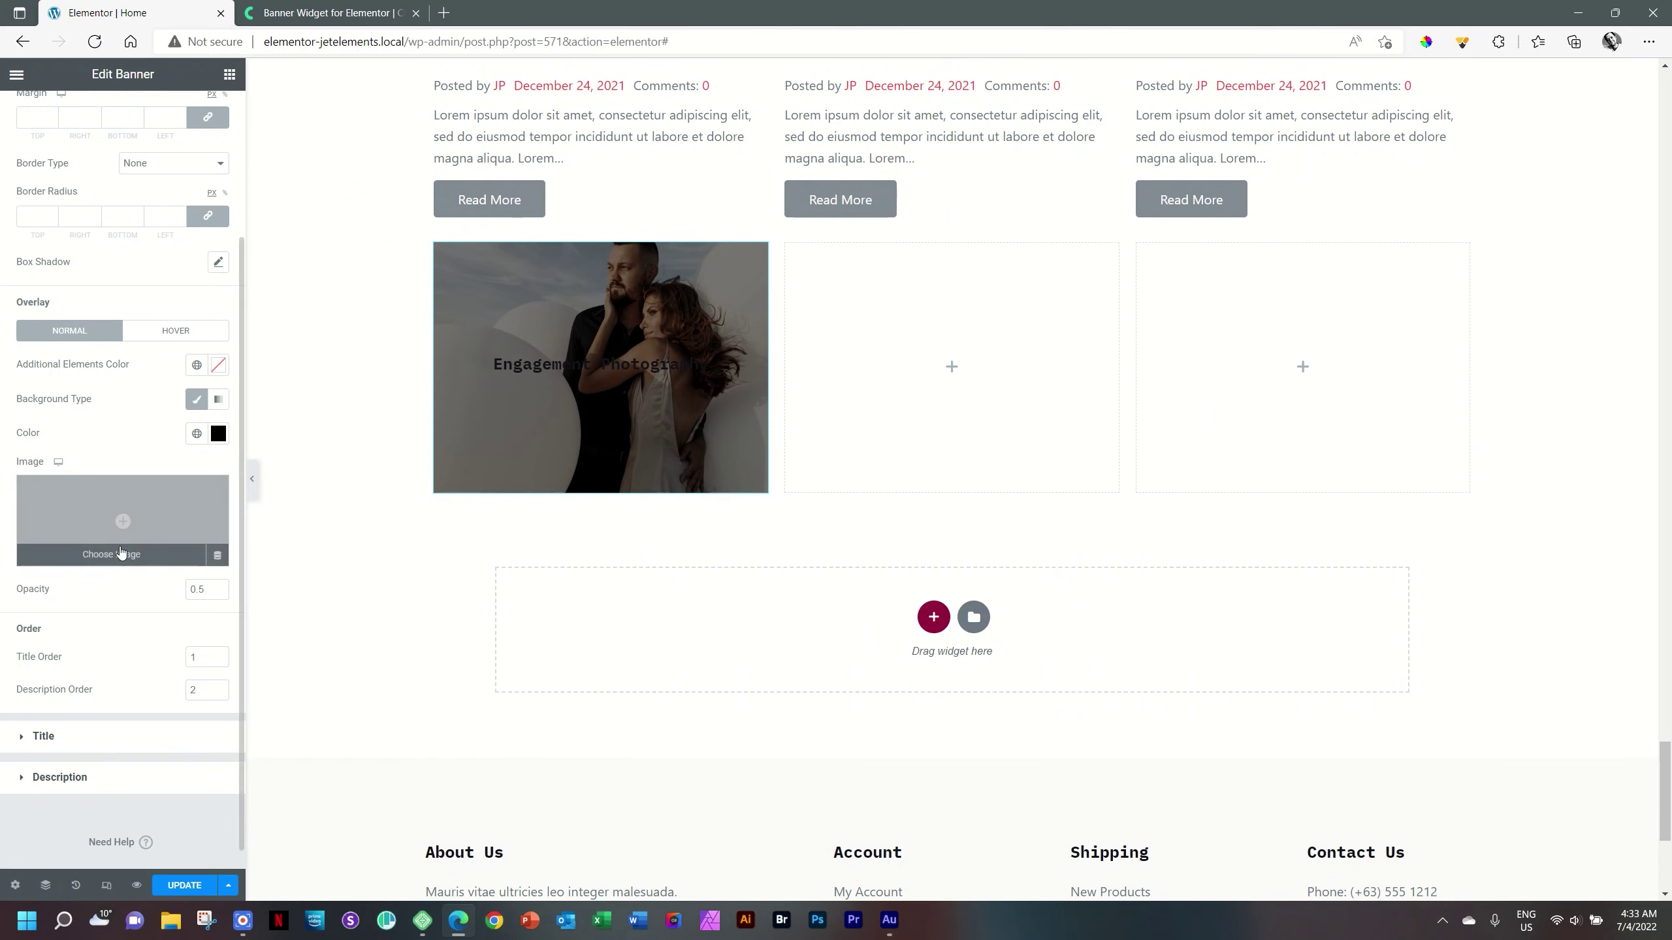
Step: Try the left and right alignments for the banner title and return it to centered
click(61, 738)
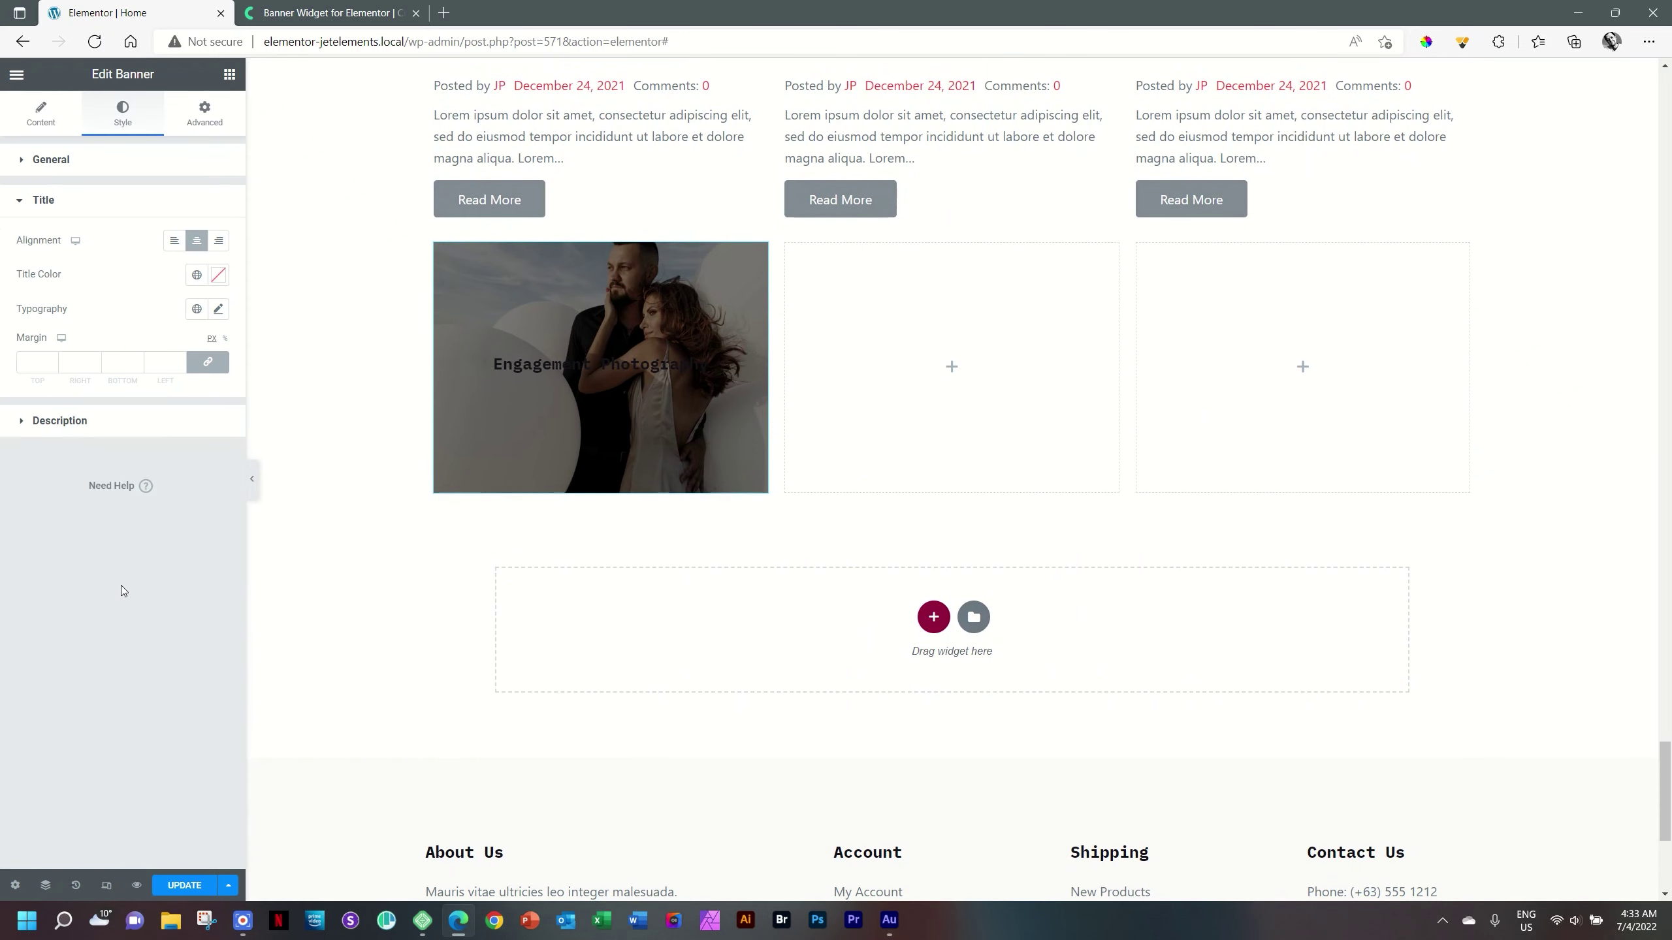
click(173, 244)
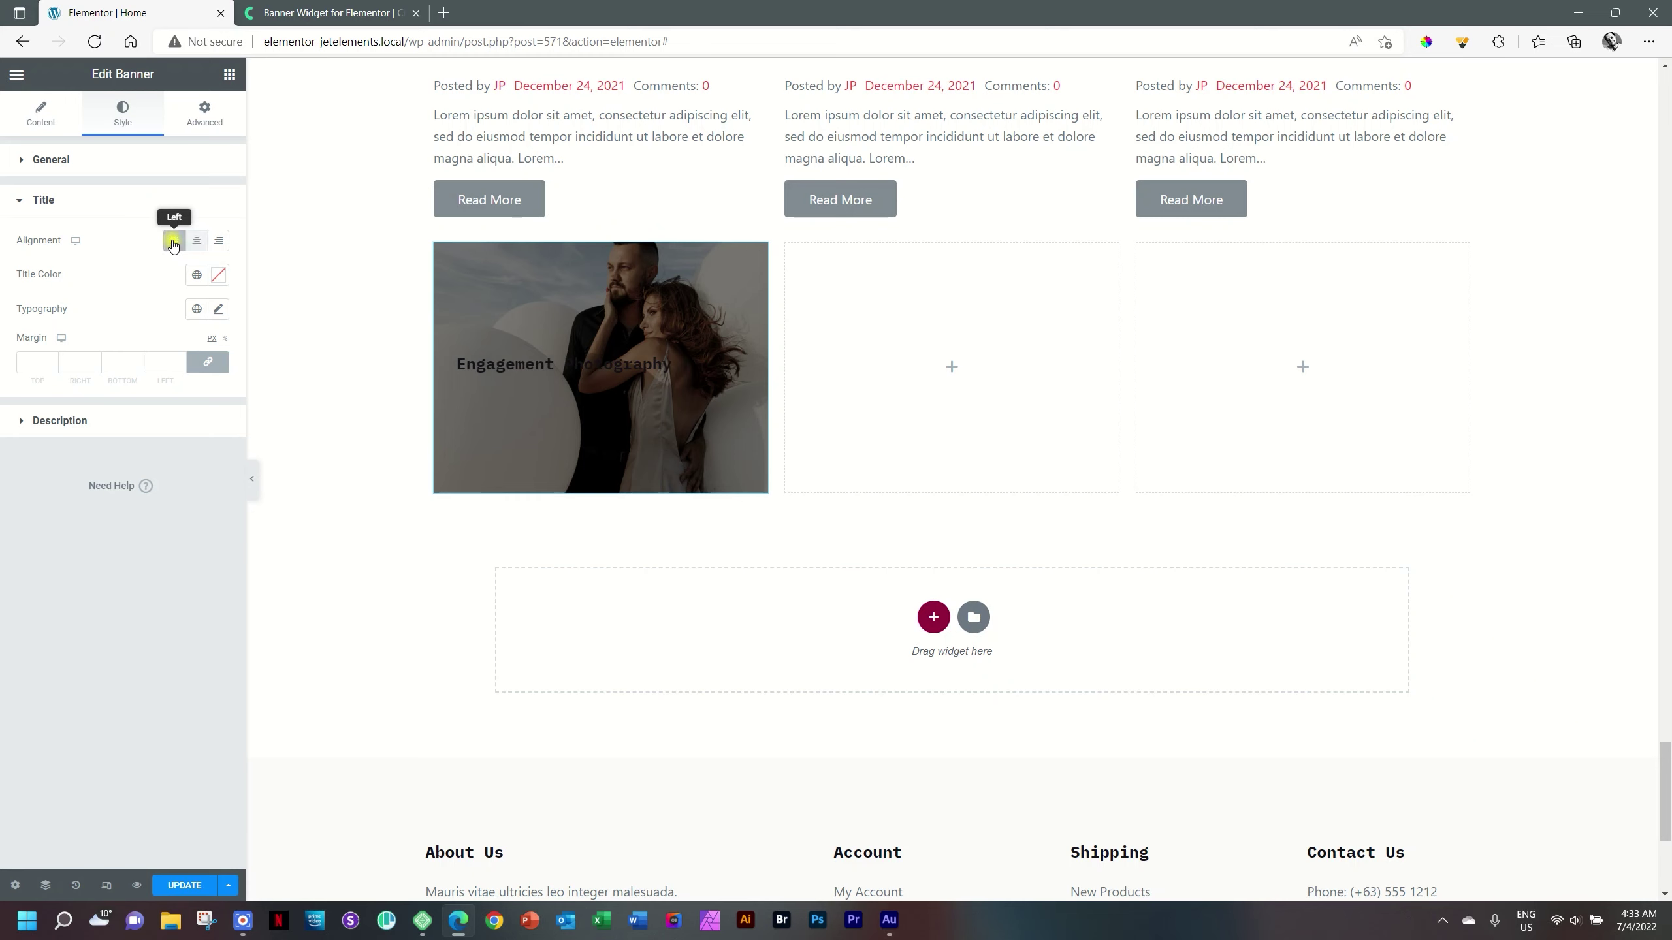
click(196, 243)
click(217, 243)
click(196, 241)
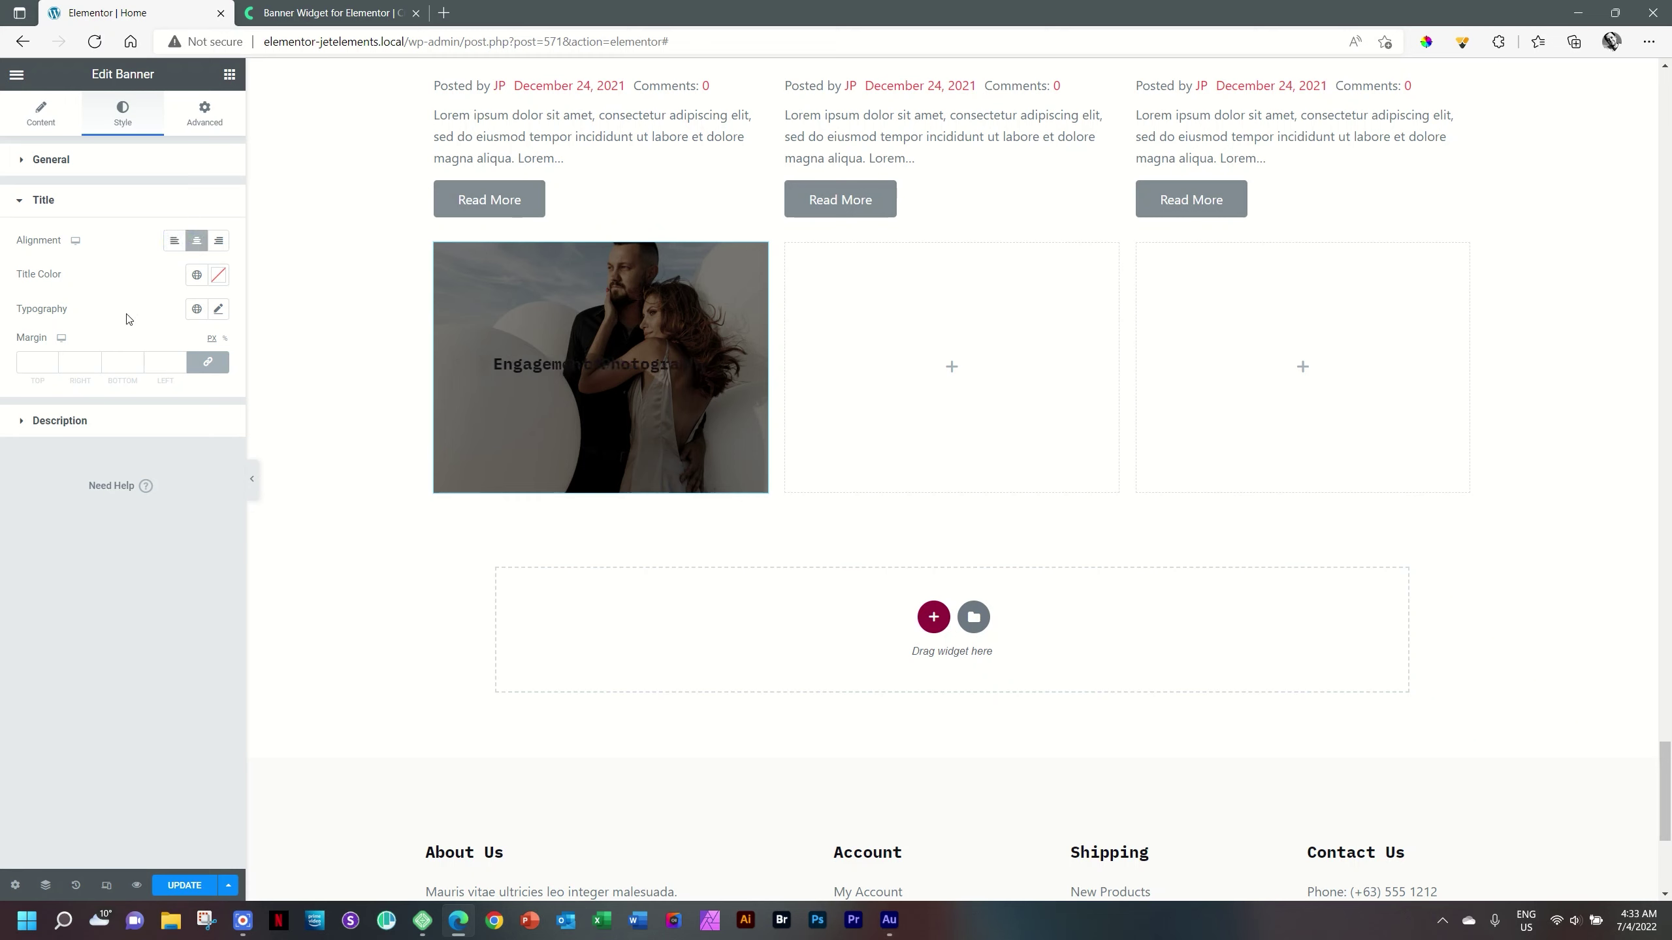
Step: Set the banner title's color to #FFFFFF and look through its typography options
click(218, 275)
drag(117, 384, 13, 322)
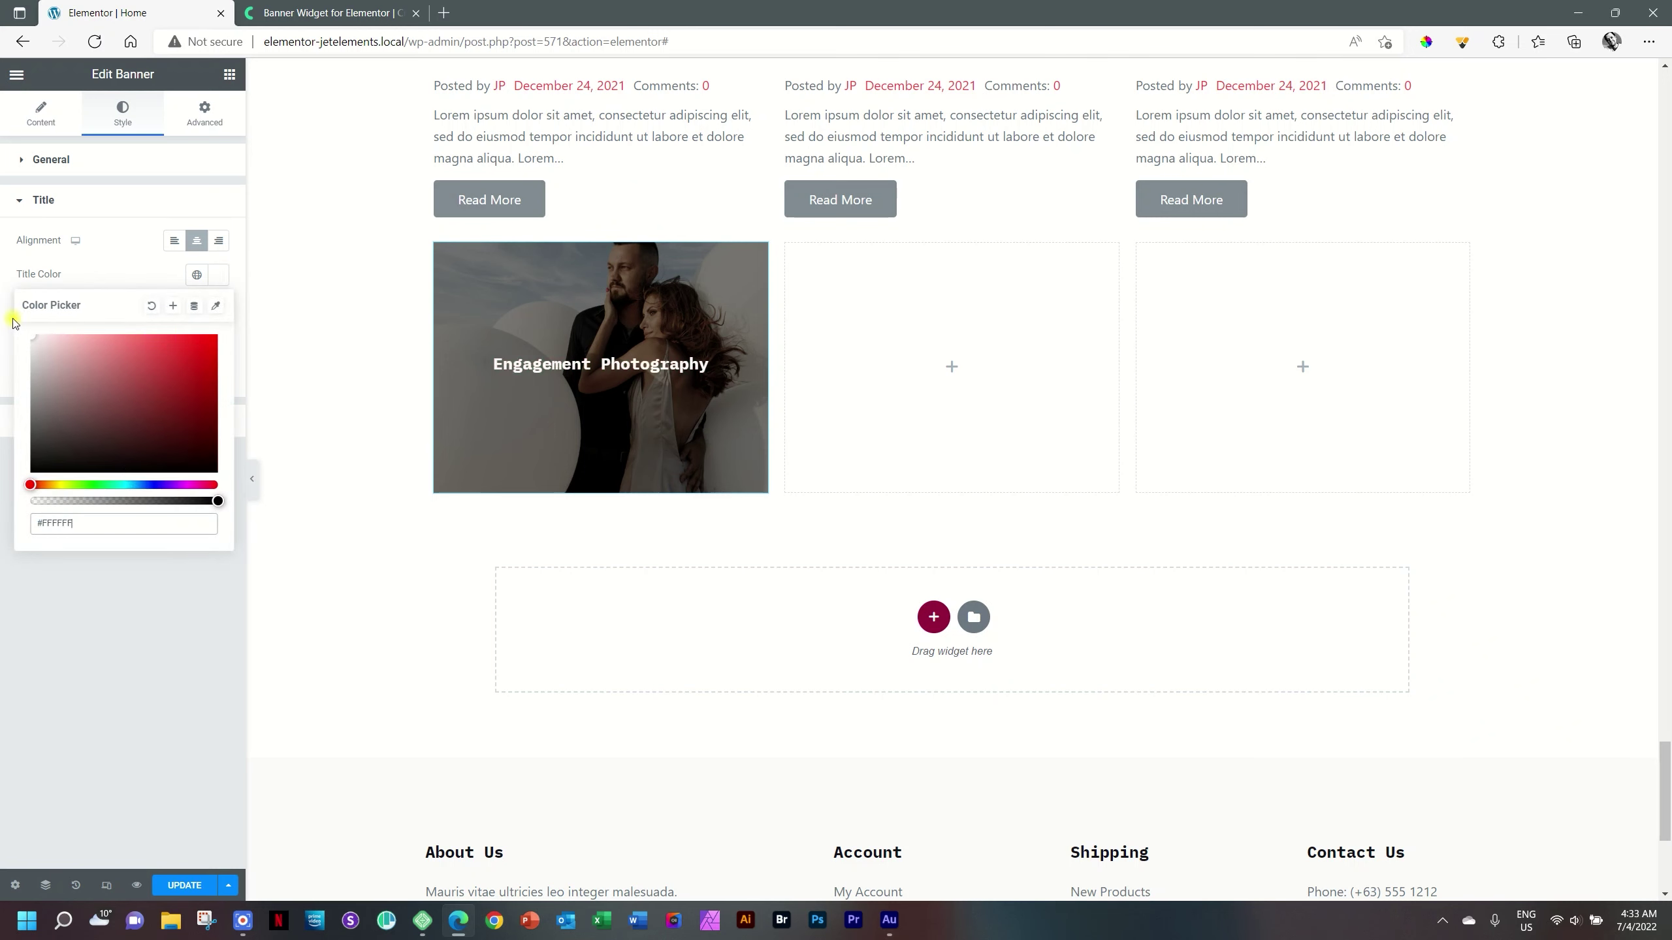
click(220, 282)
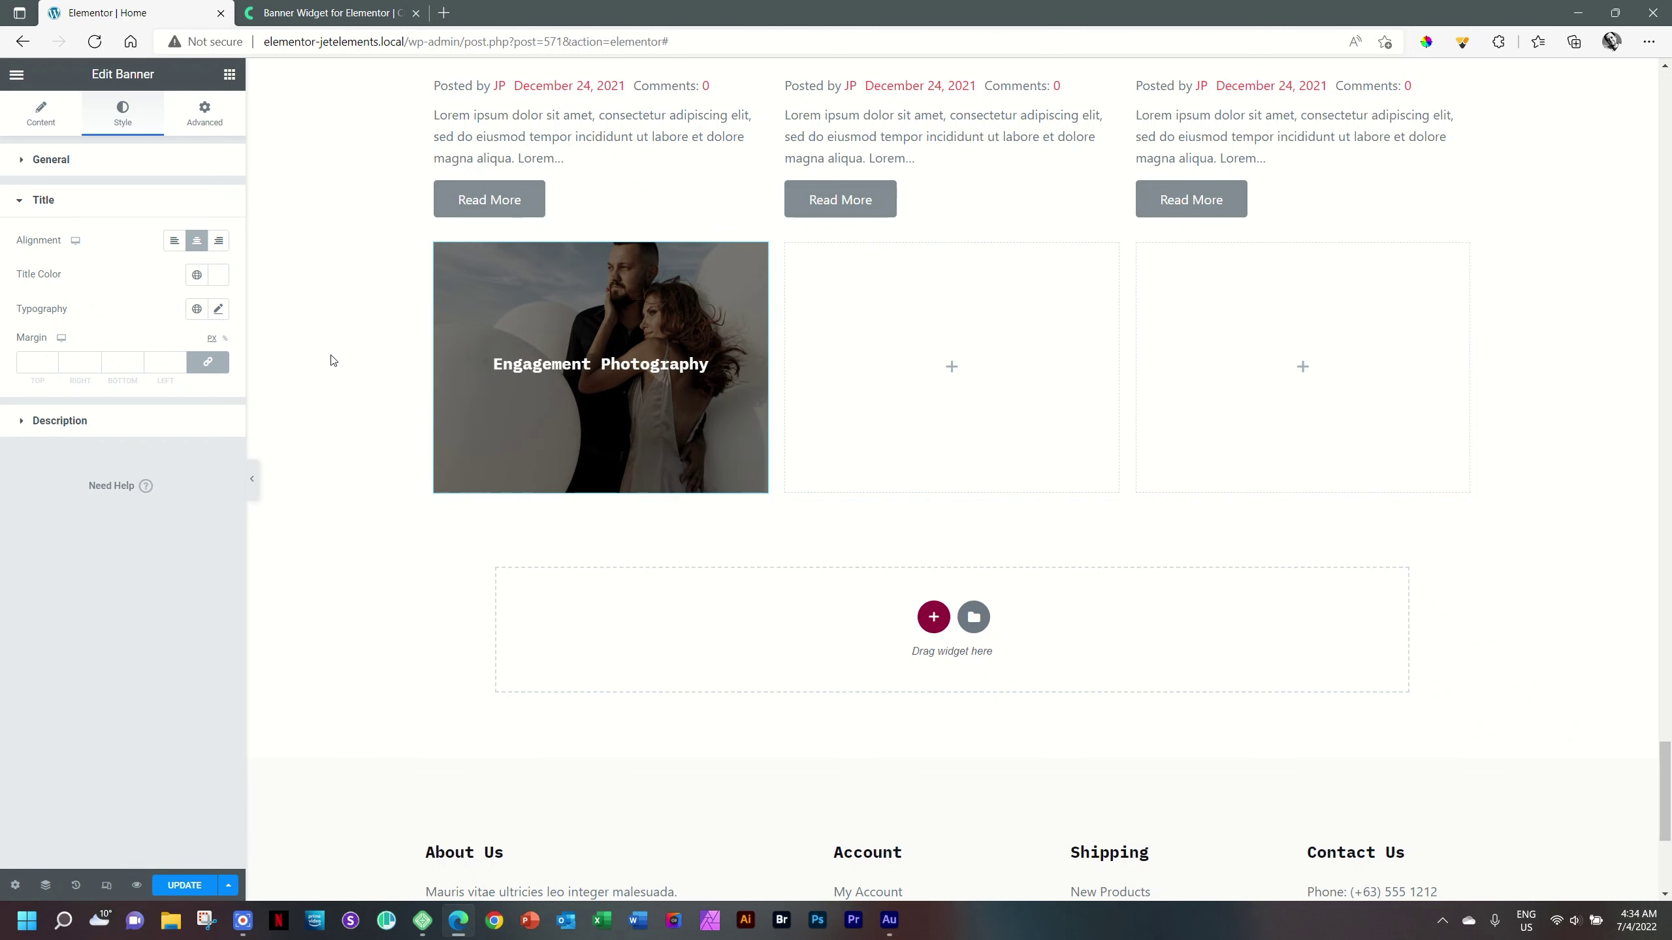
click(218, 309)
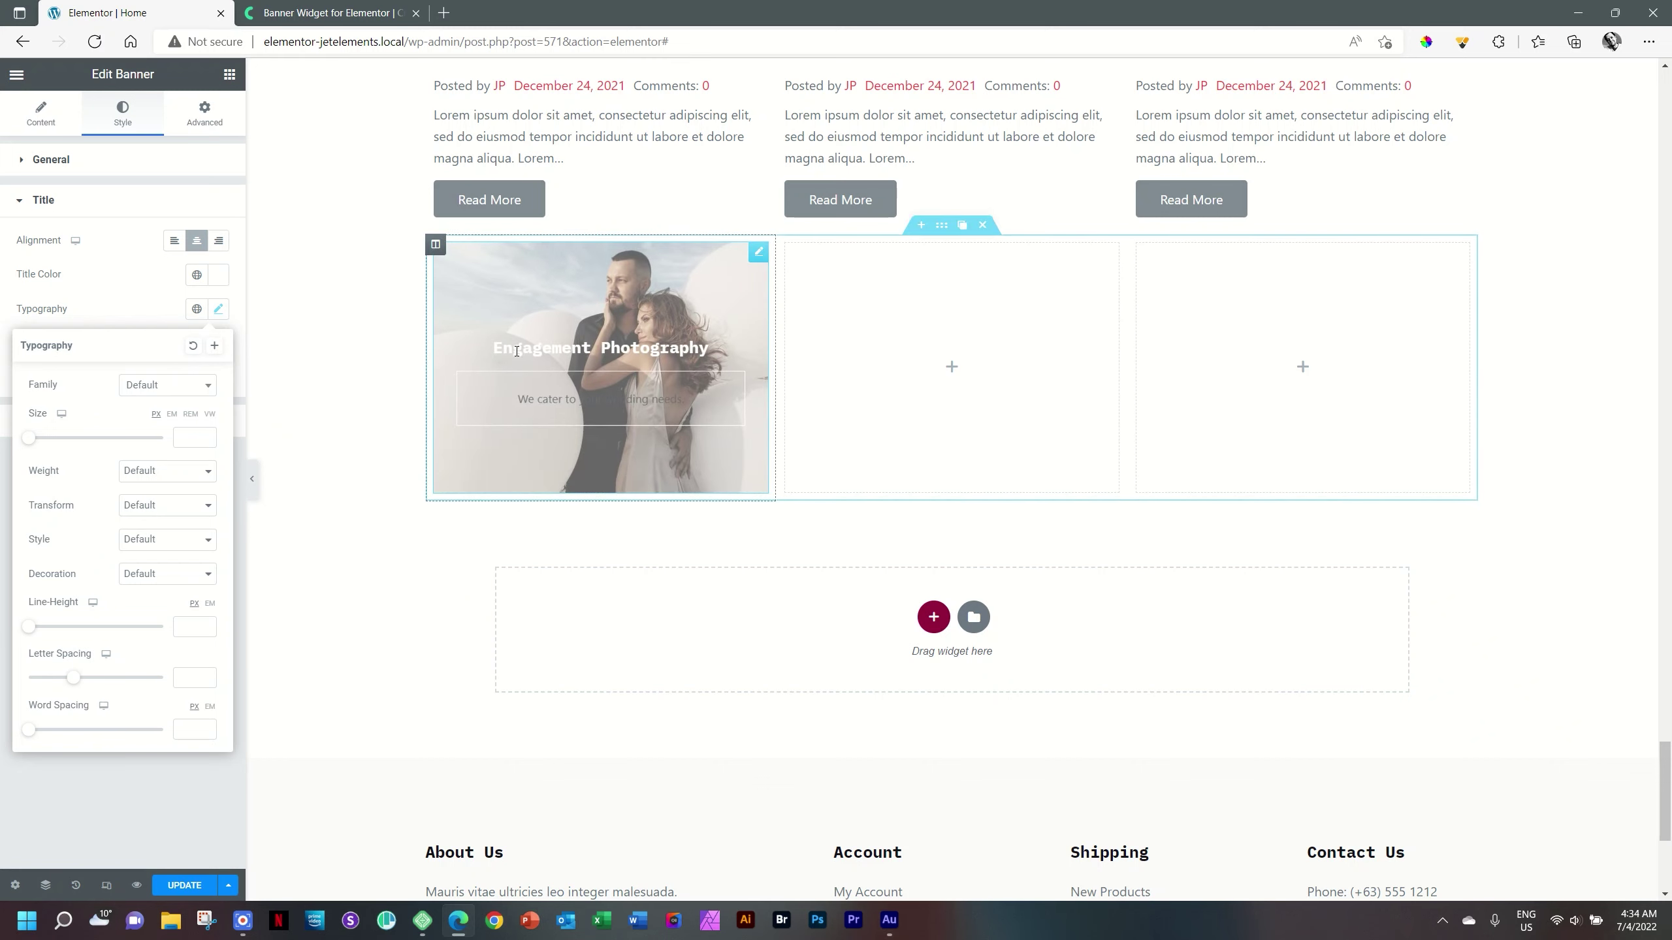
click(220, 311)
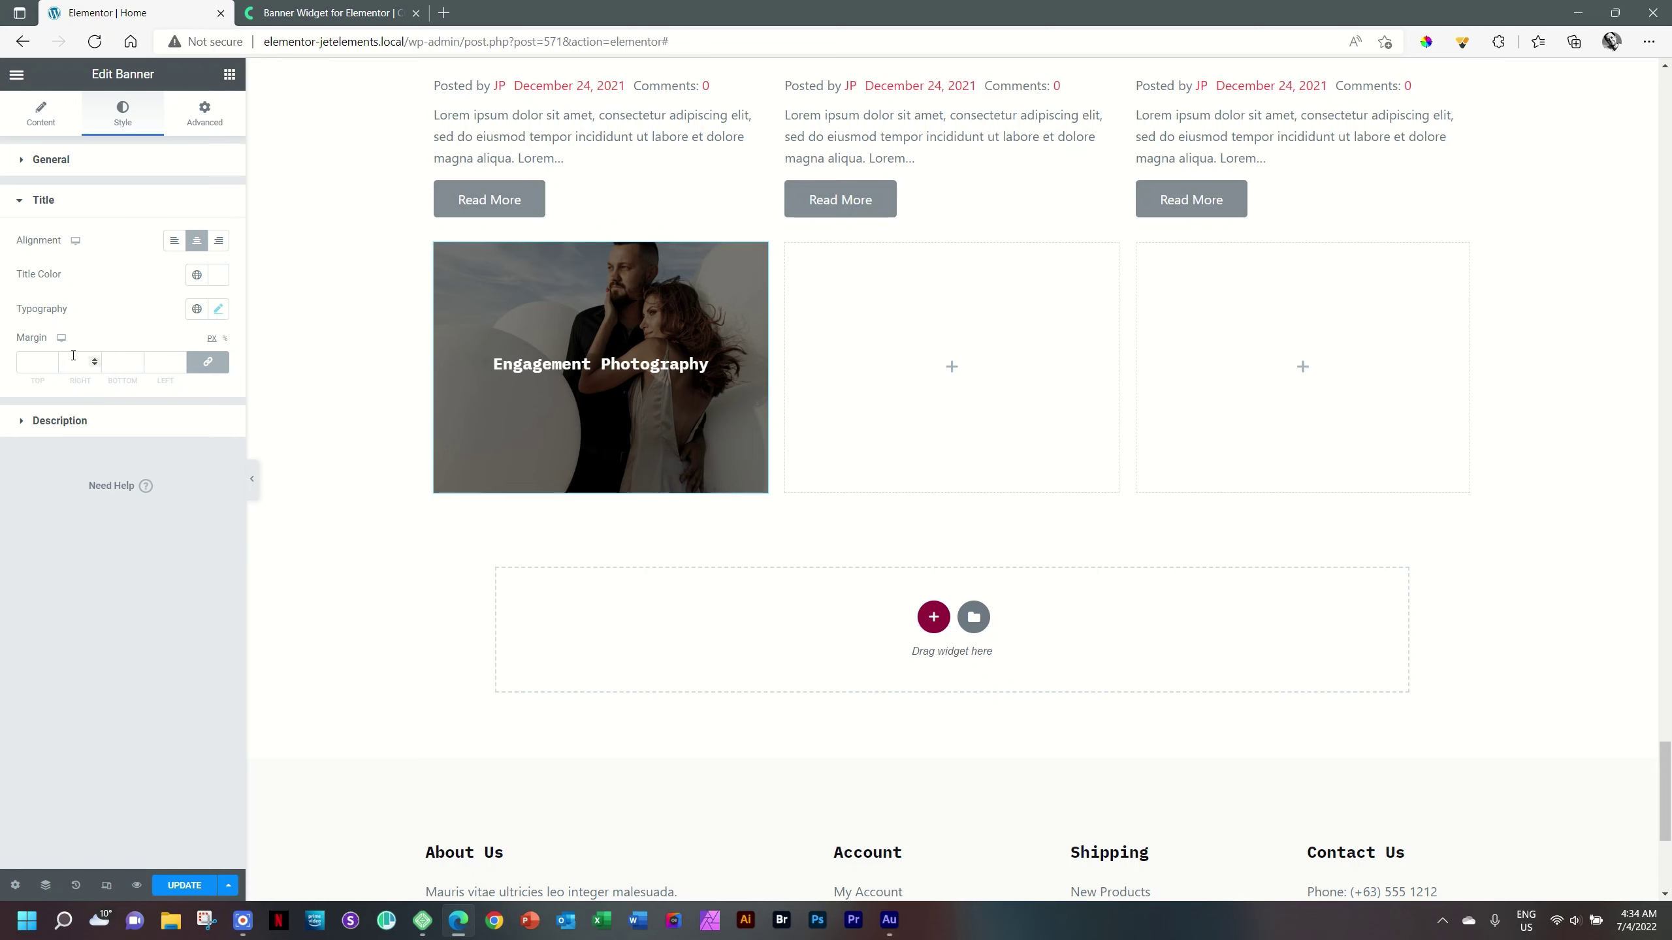
Step: Change the banner's animation effect to Lily
click(39, 122)
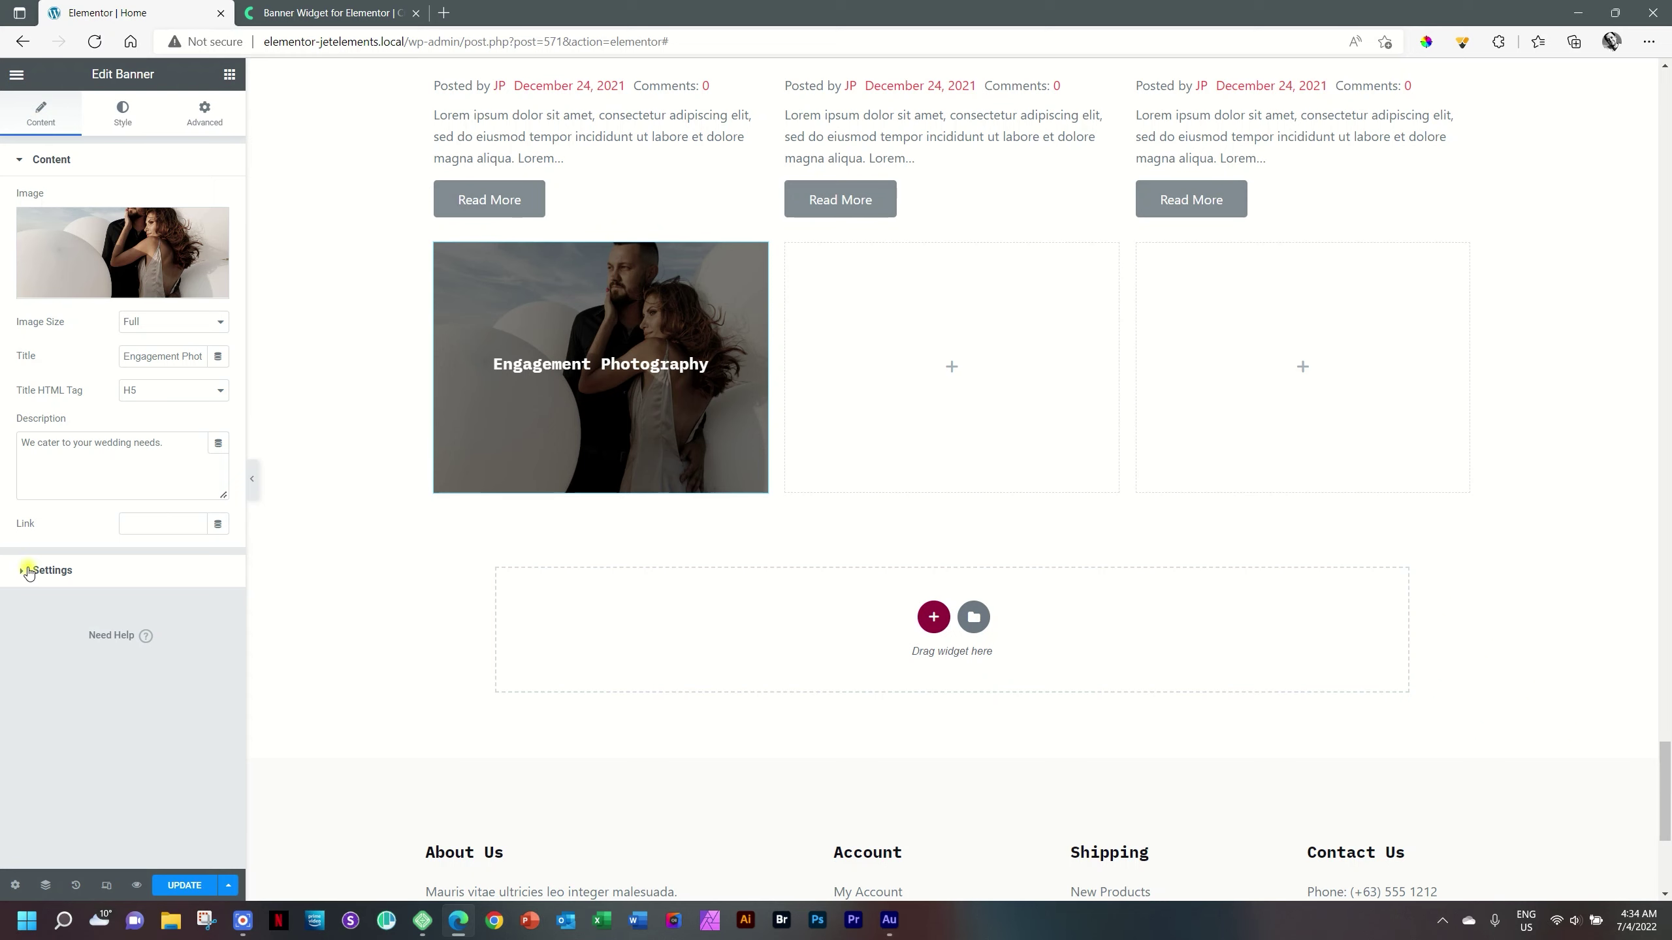
click(30, 566)
click(133, 243)
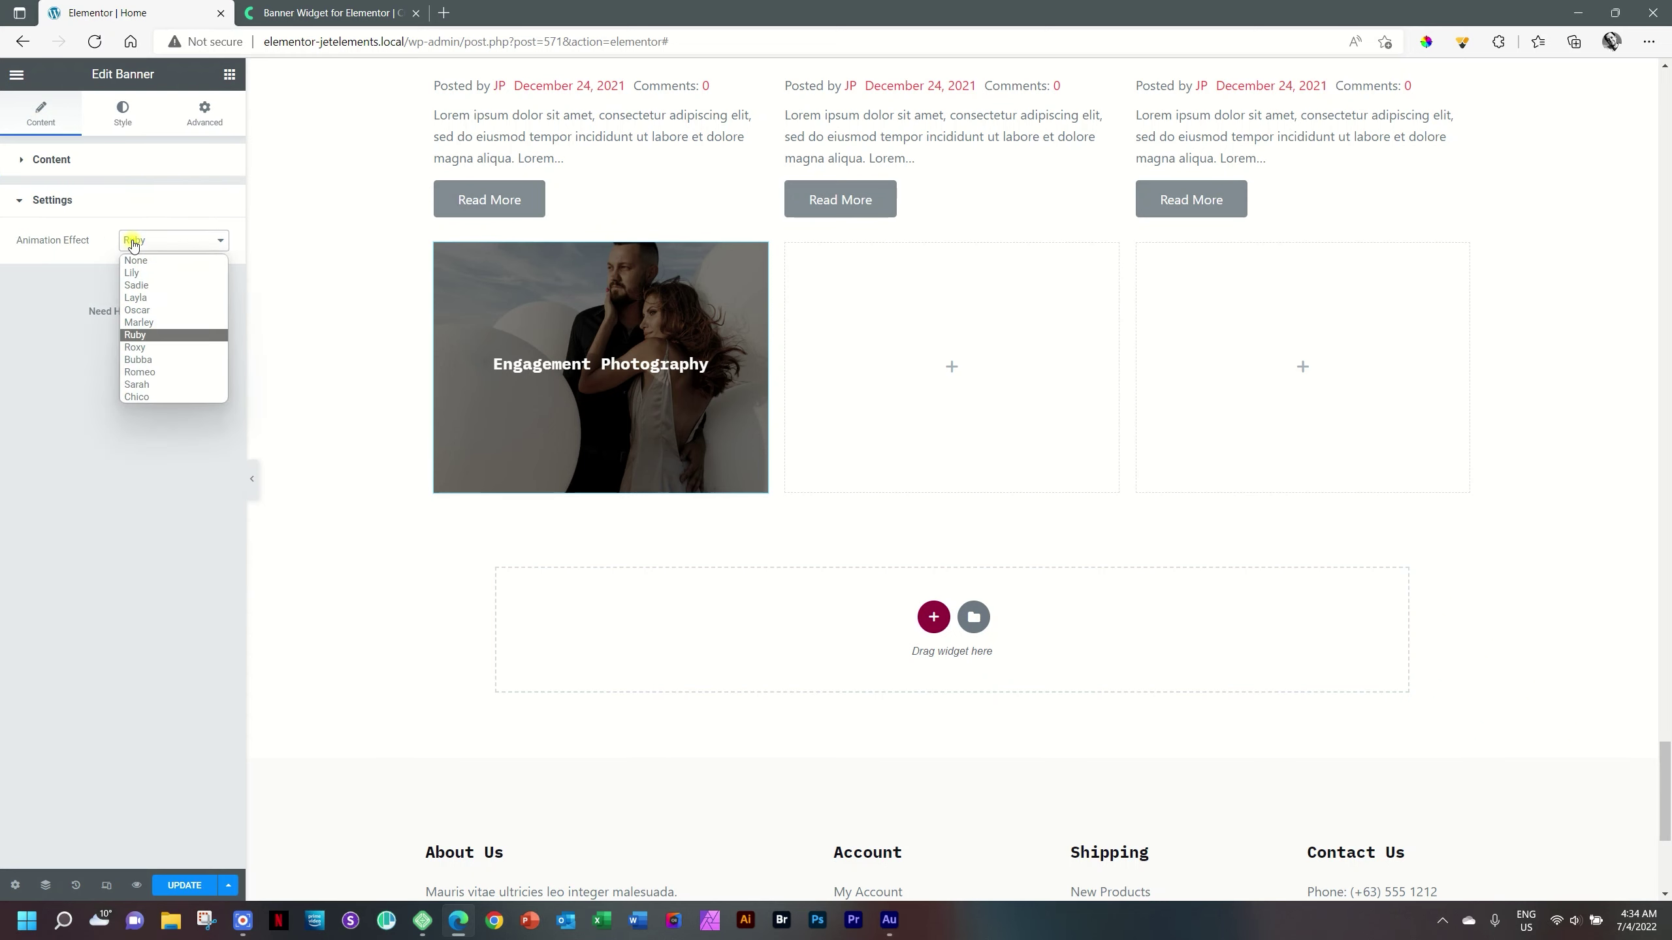
click(133, 274)
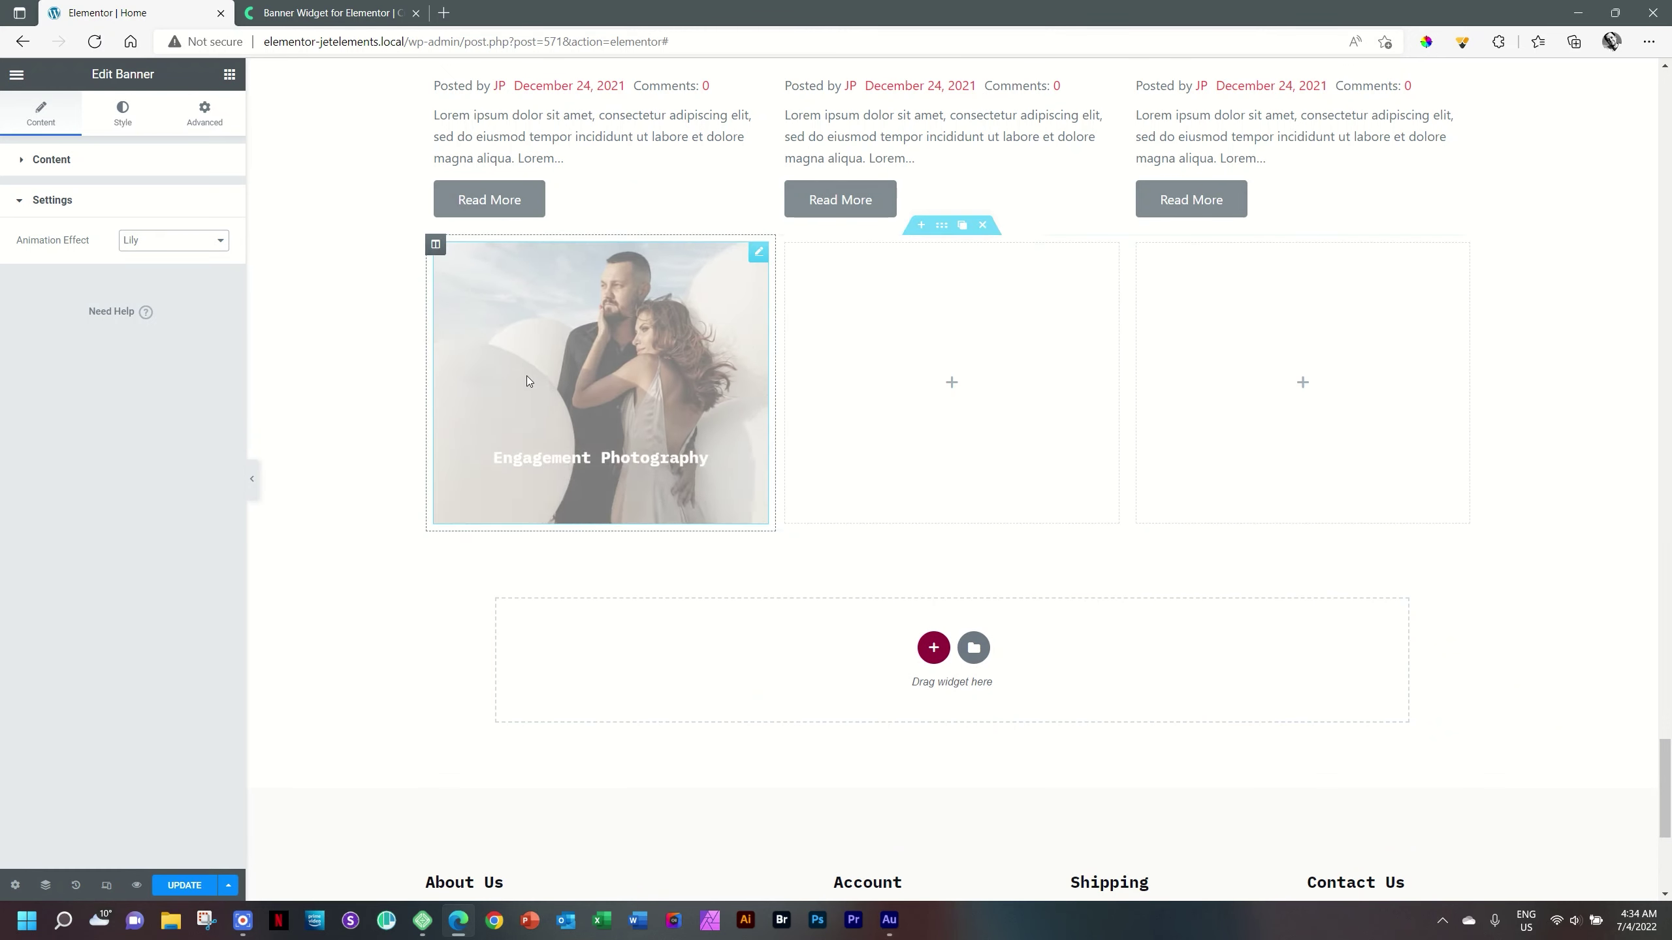
Step: Set the banner description's text color to #FFFFFF
click(130, 108)
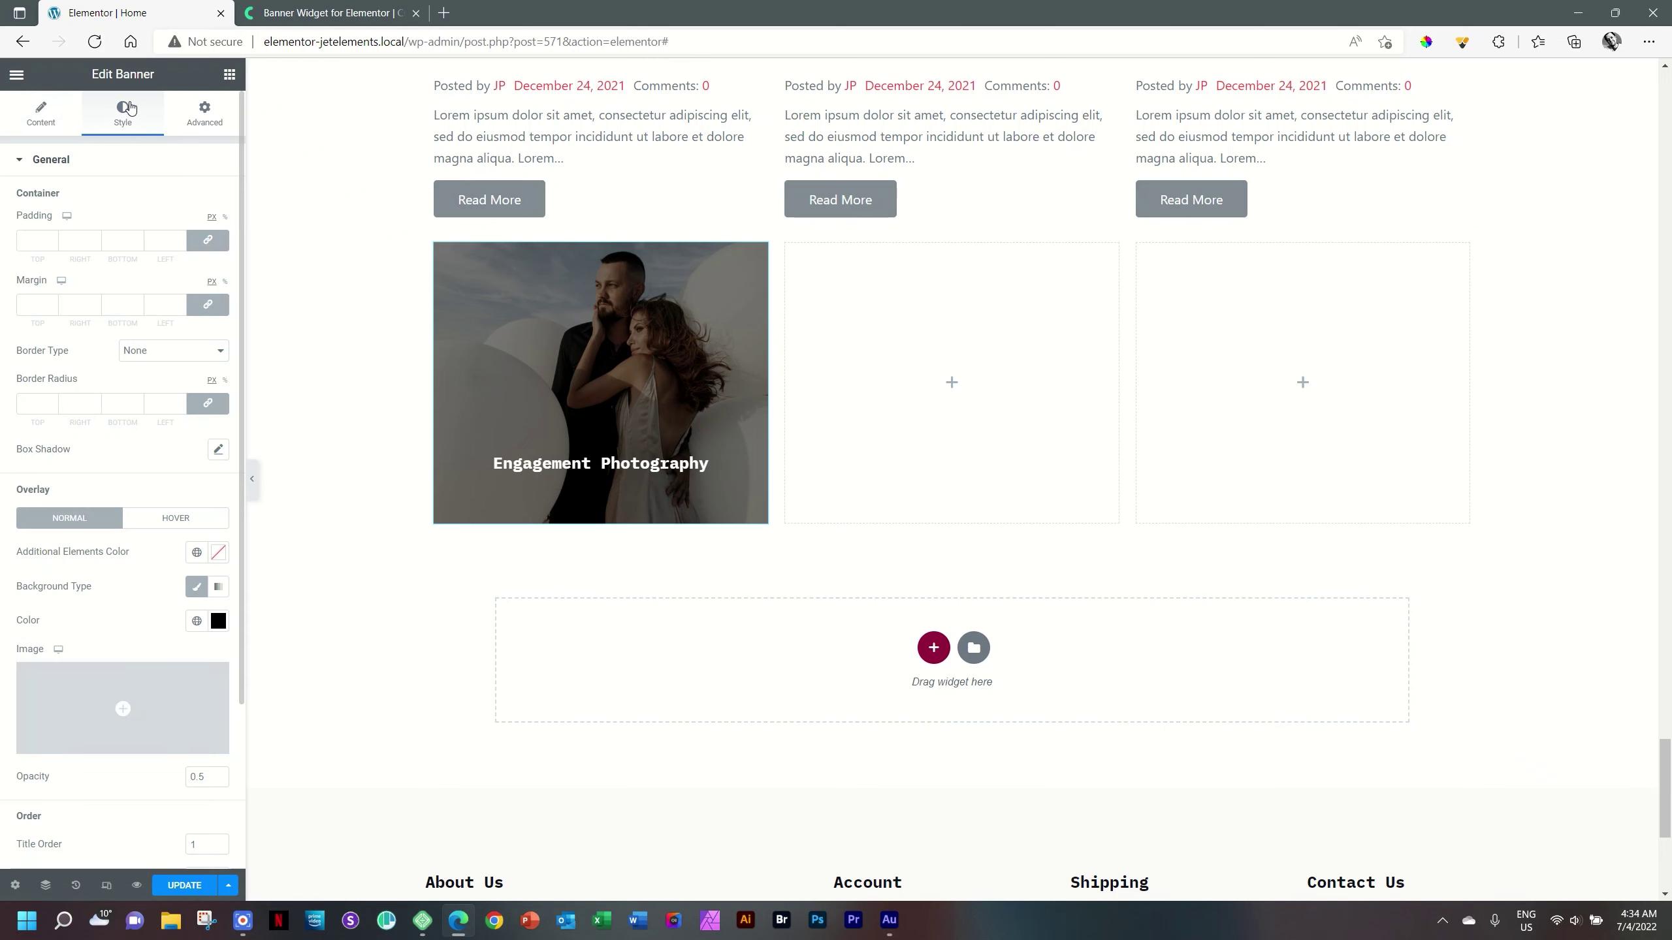
click(52, 160)
click(56, 210)
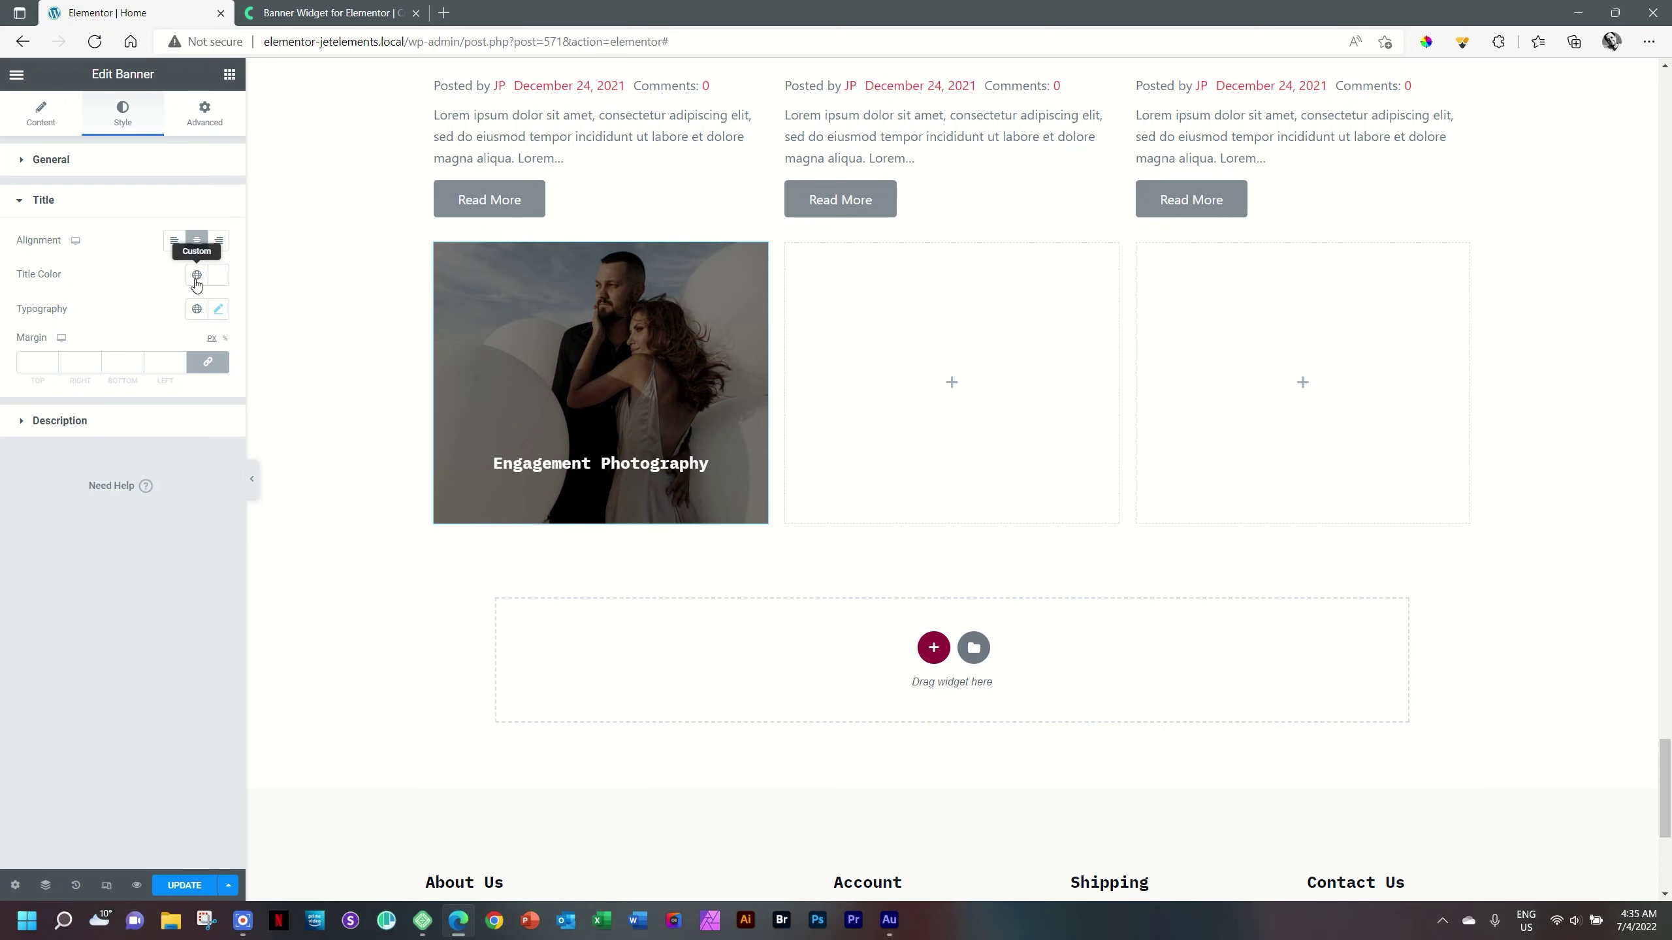
click(56, 426)
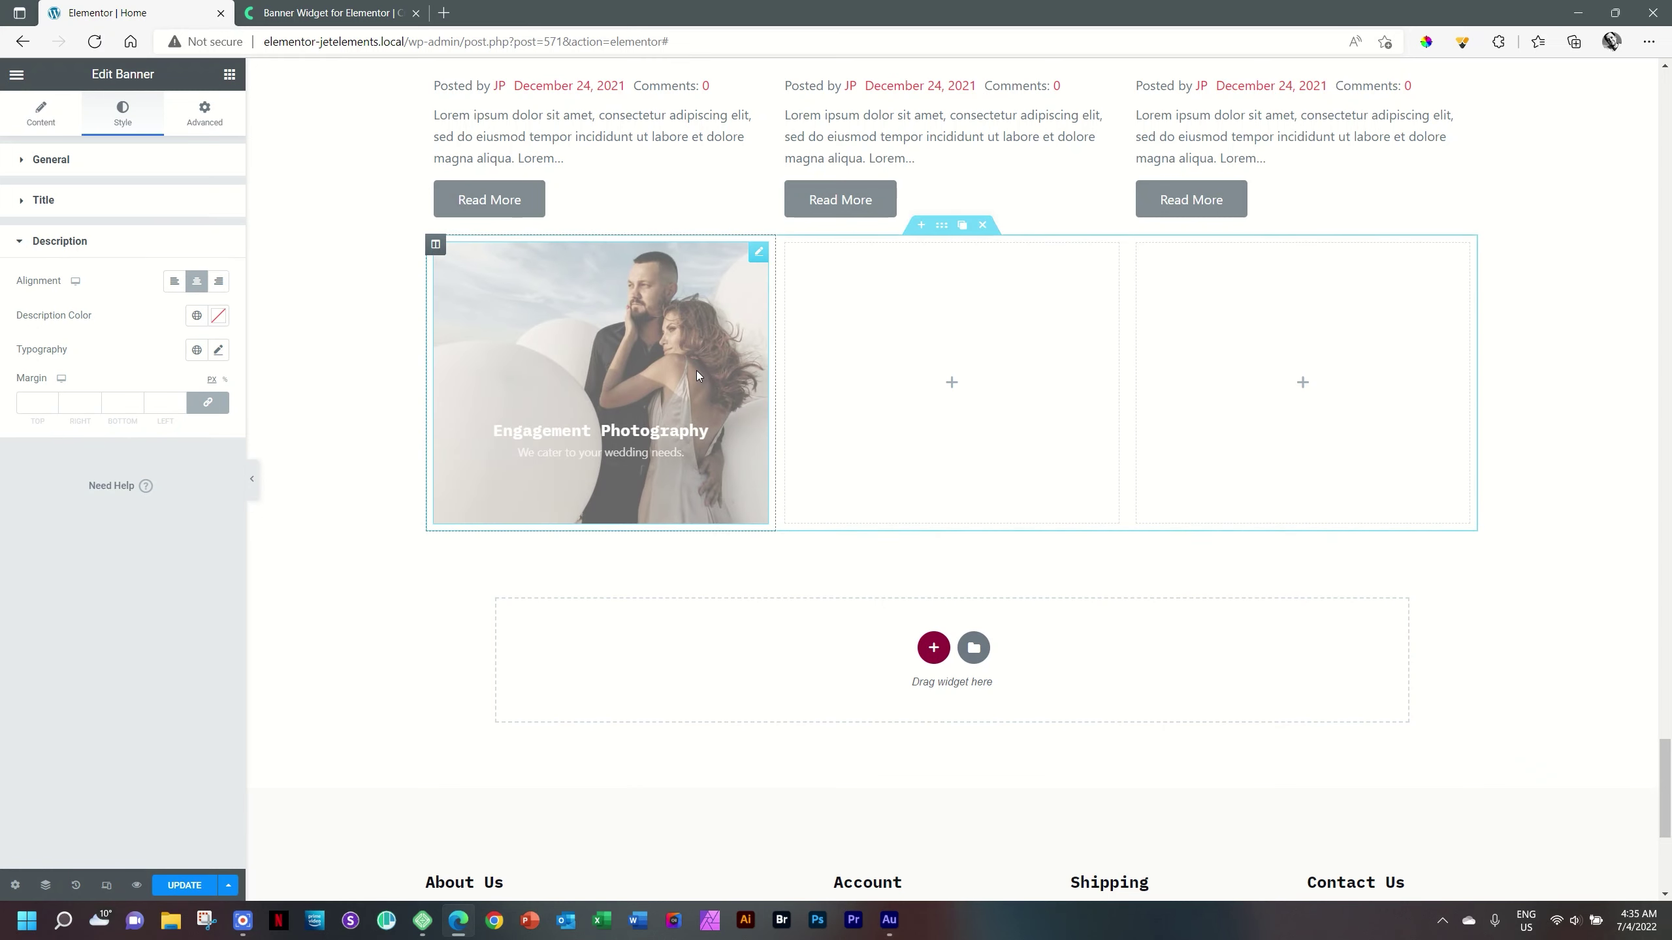
click(218, 317)
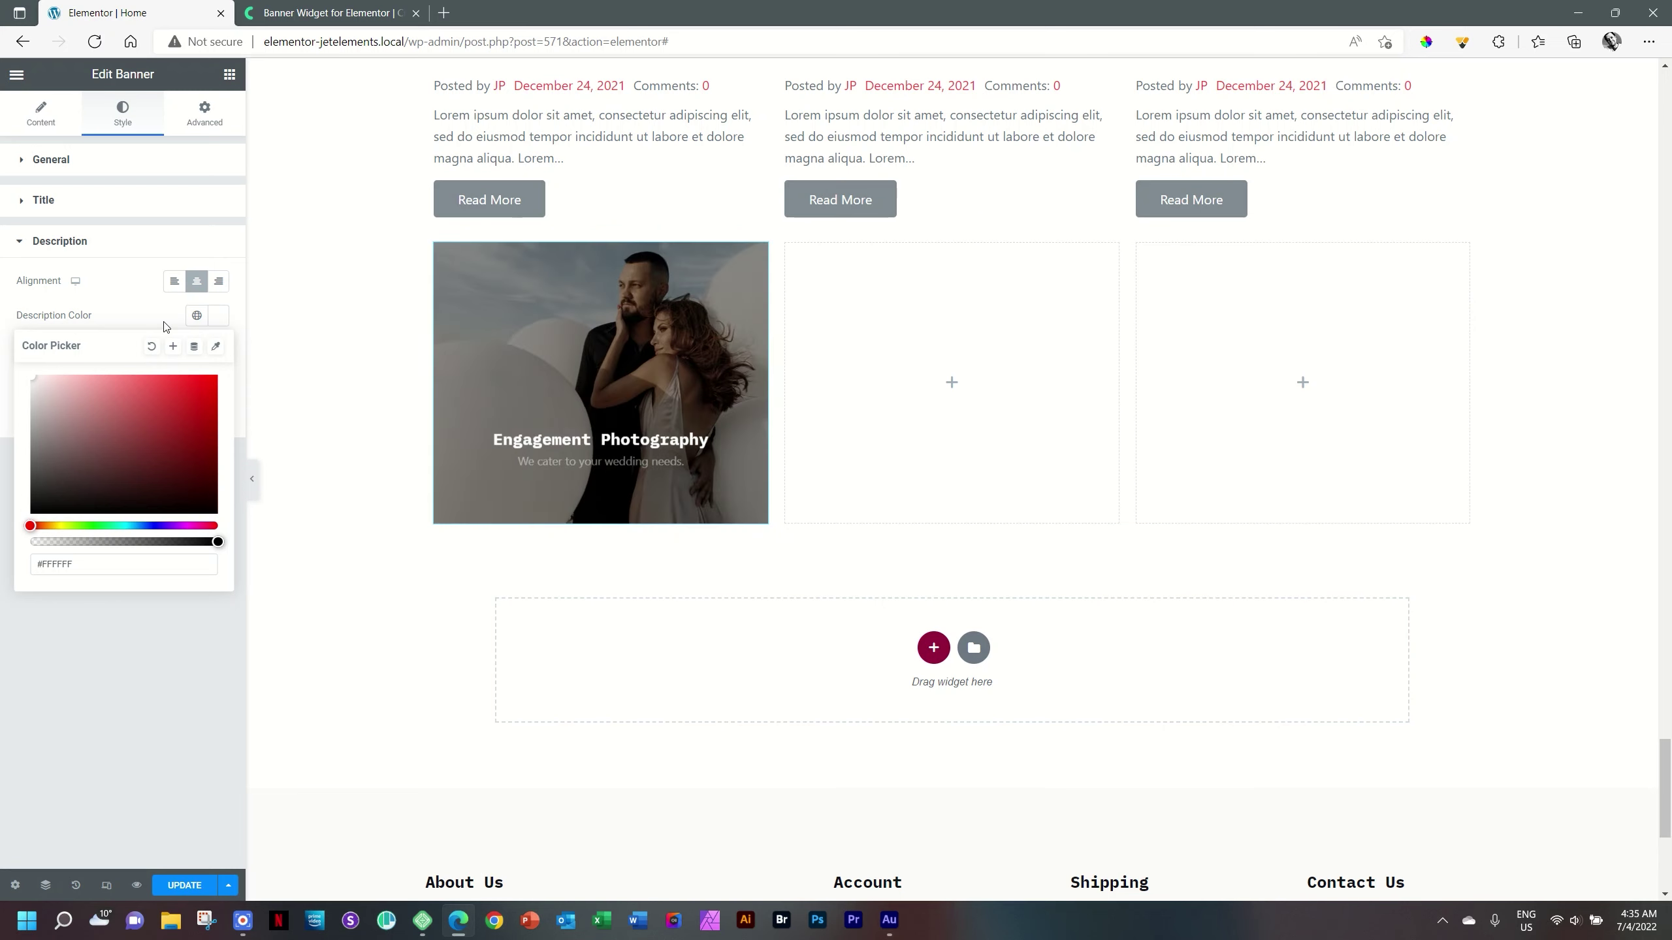
Step: Change the color of the banner's hover-state overlay to a pinkish red, #FF005D
click(72, 170)
click(73, 171)
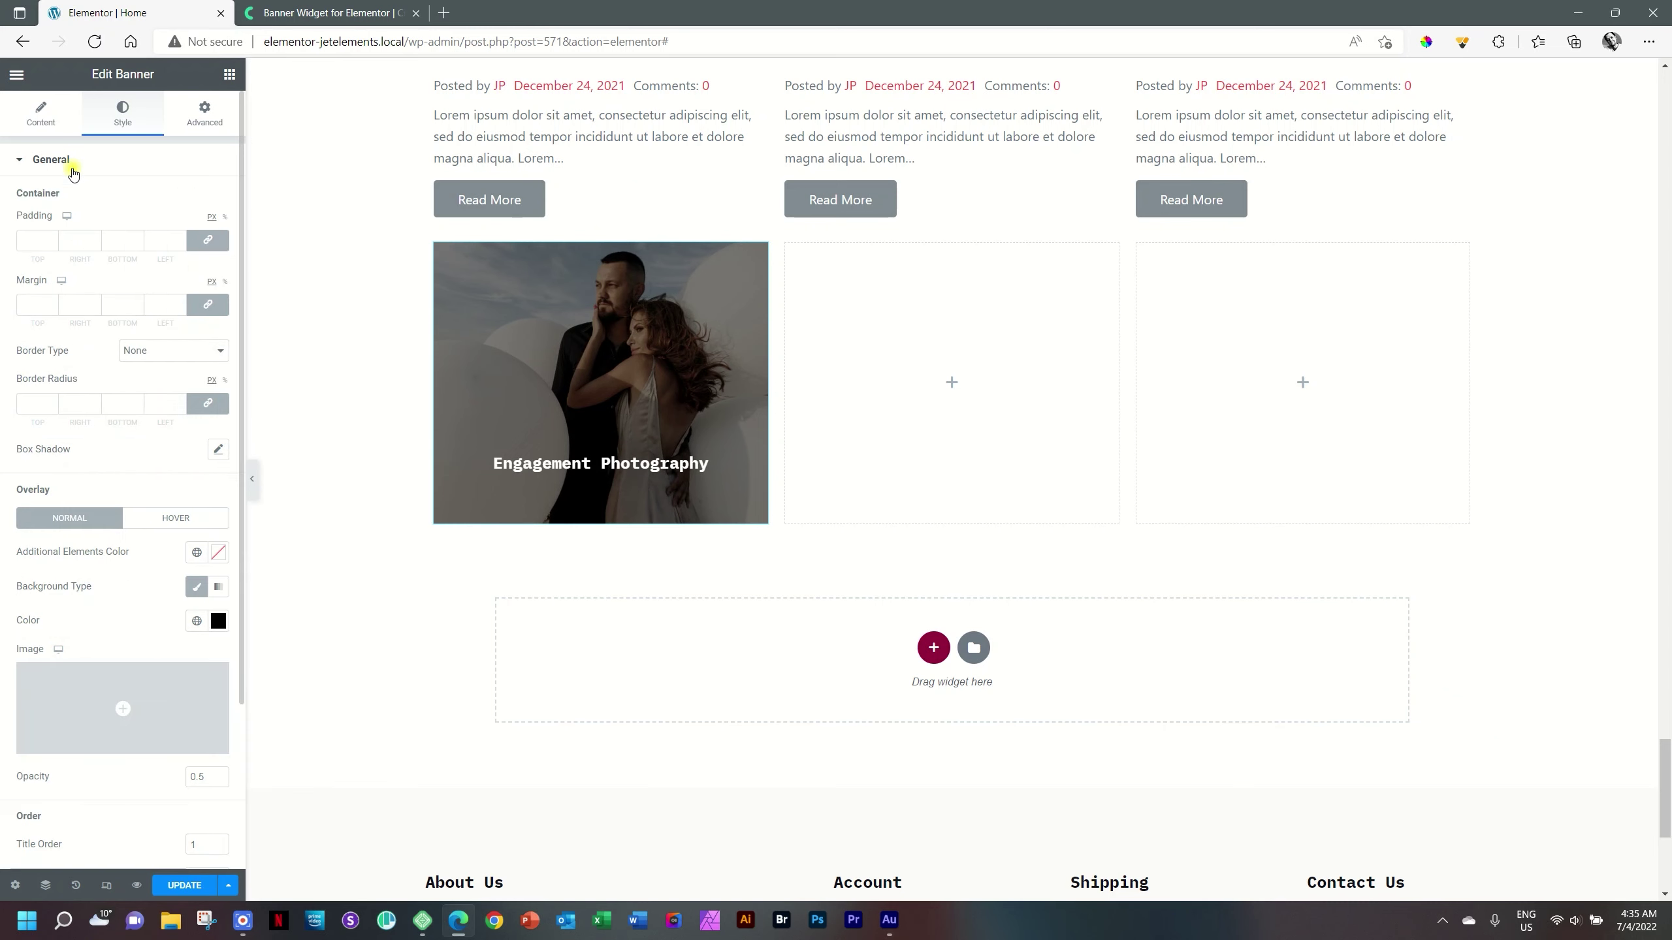
click(73, 171)
click(53, 165)
click(158, 521)
scroll(161, 523, down, 3)
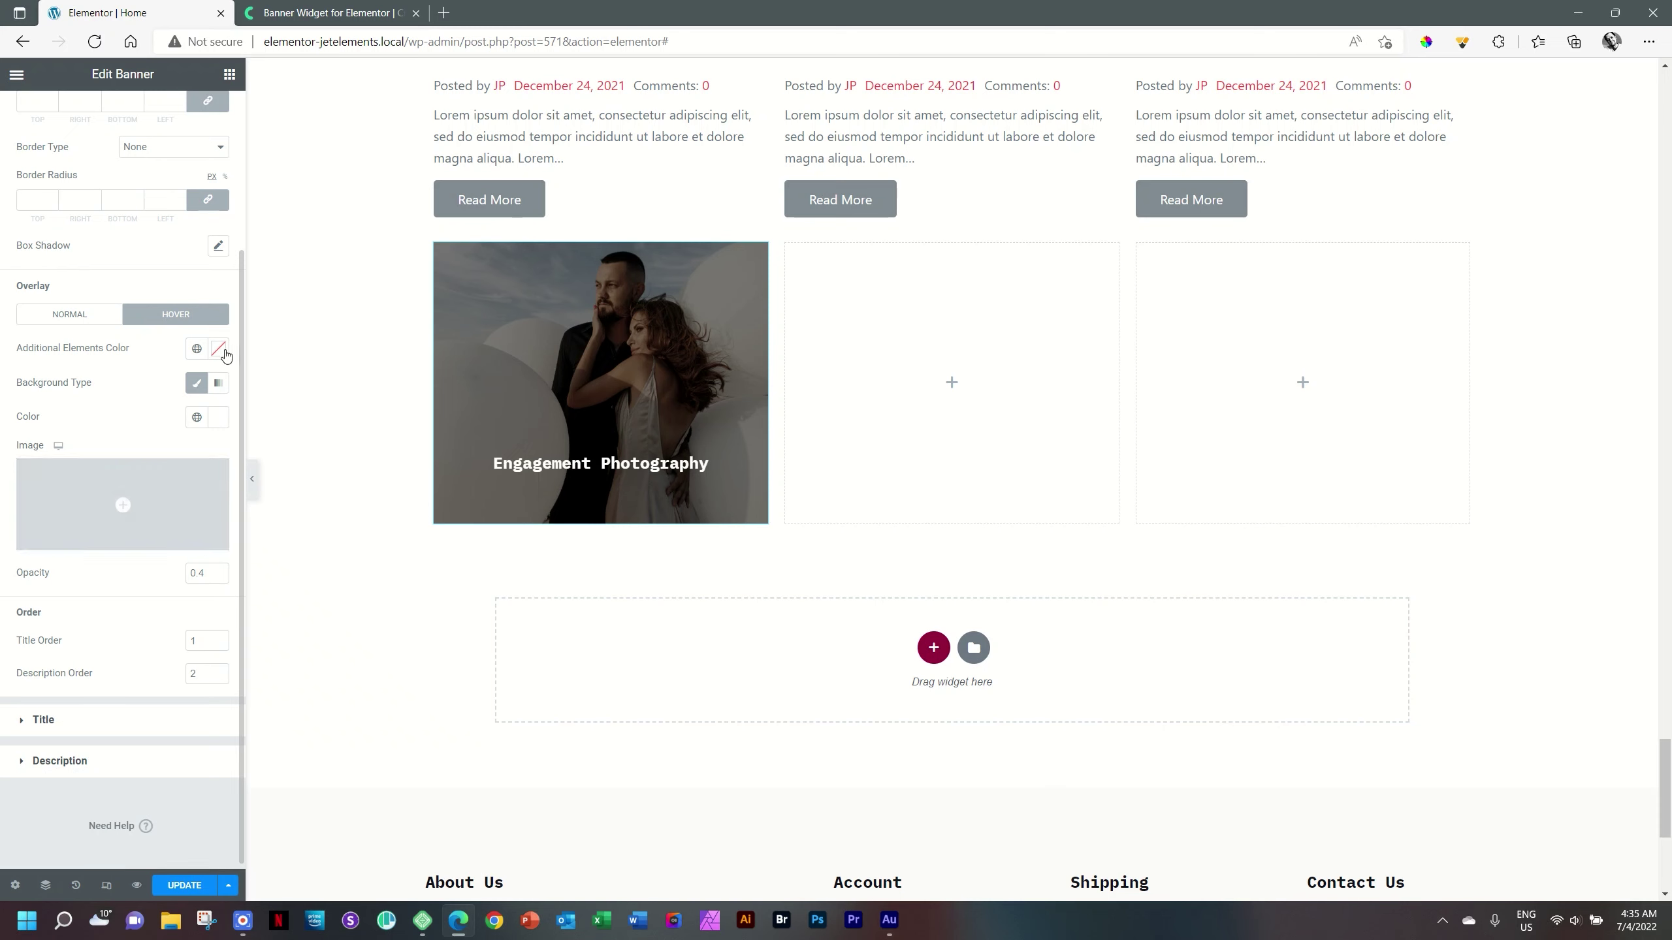
click(218, 419)
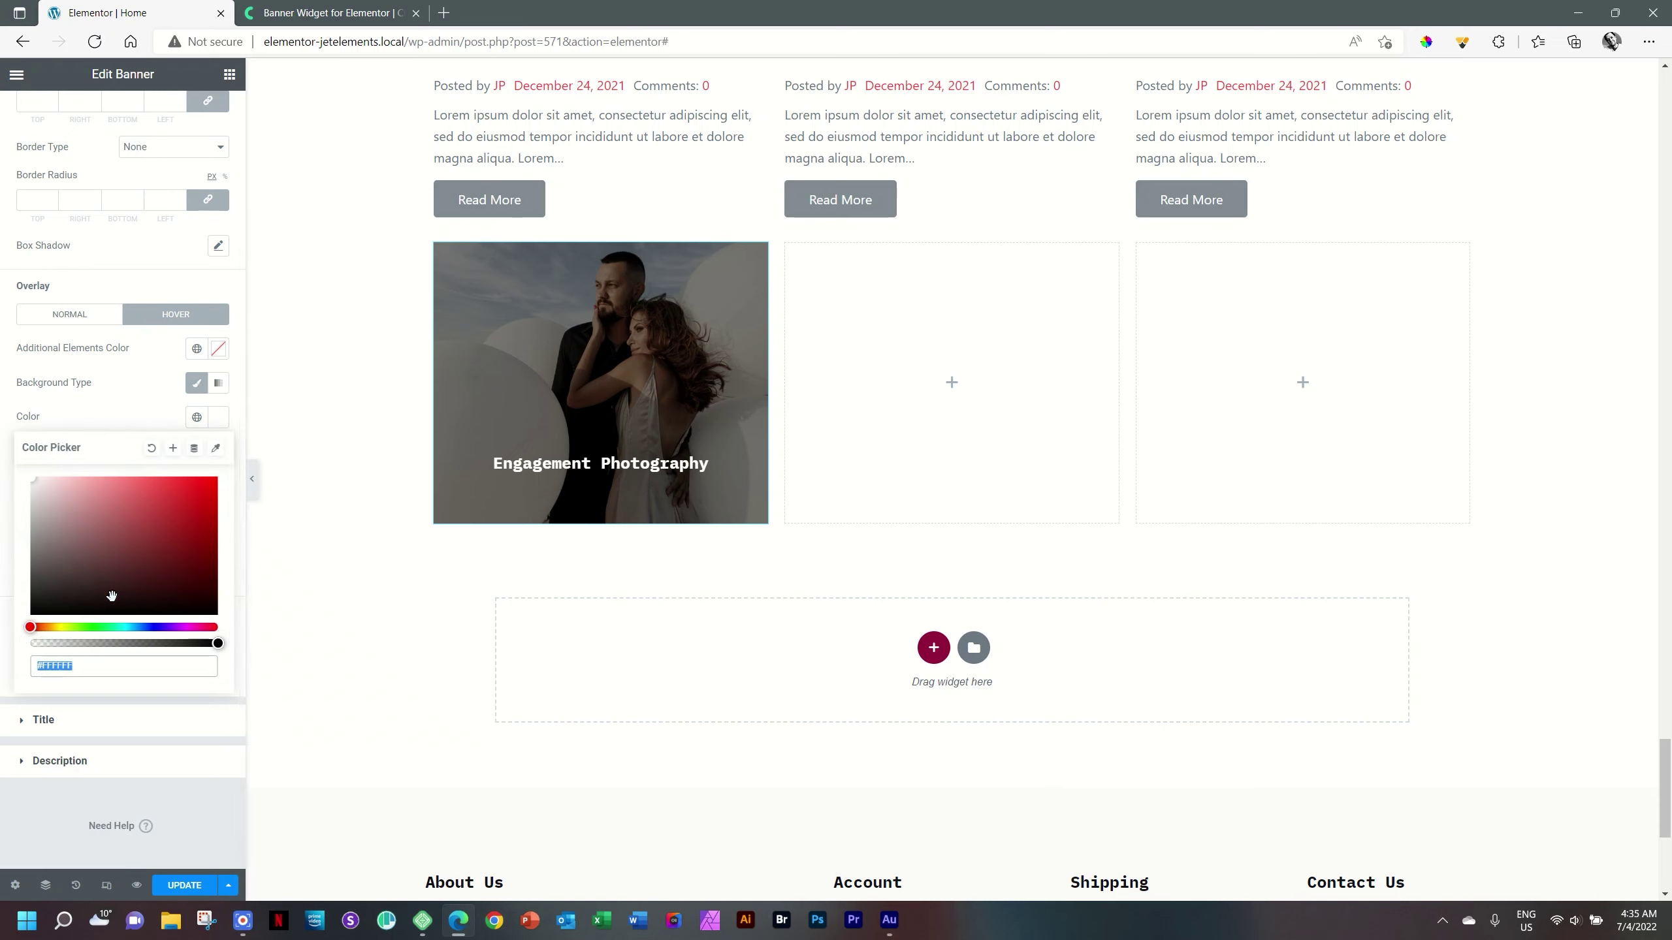
click(34, 626)
drag(186, 497, 221, 479)
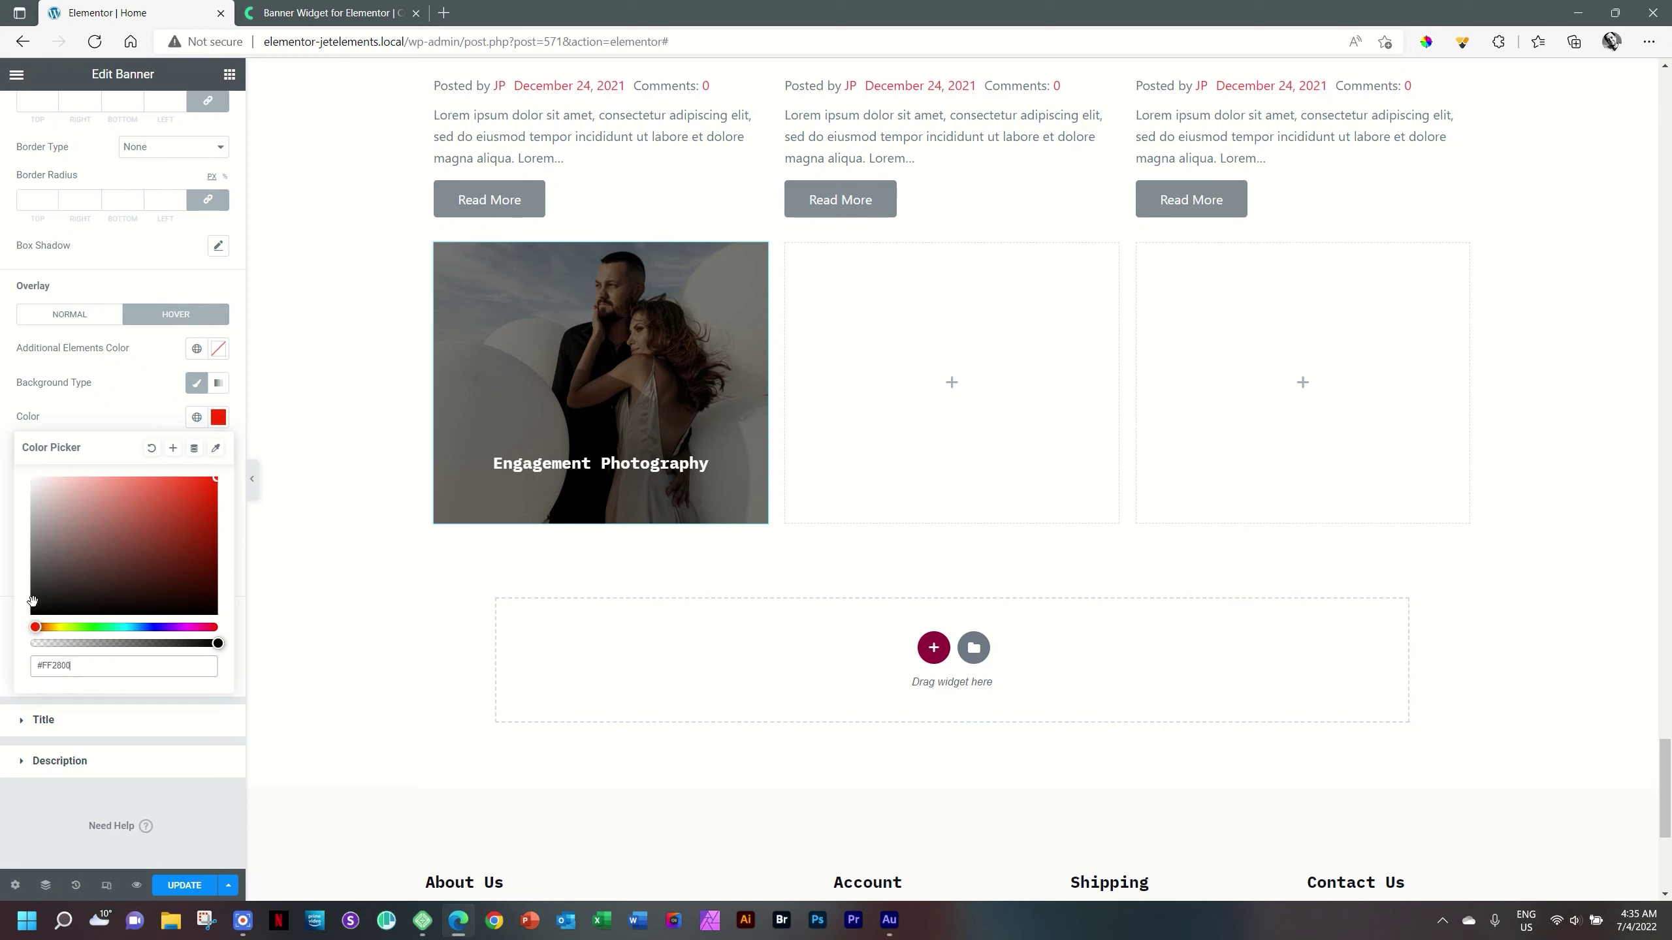
drag(36, 627, 150, 630)
drag(209, 627, 199, 628)
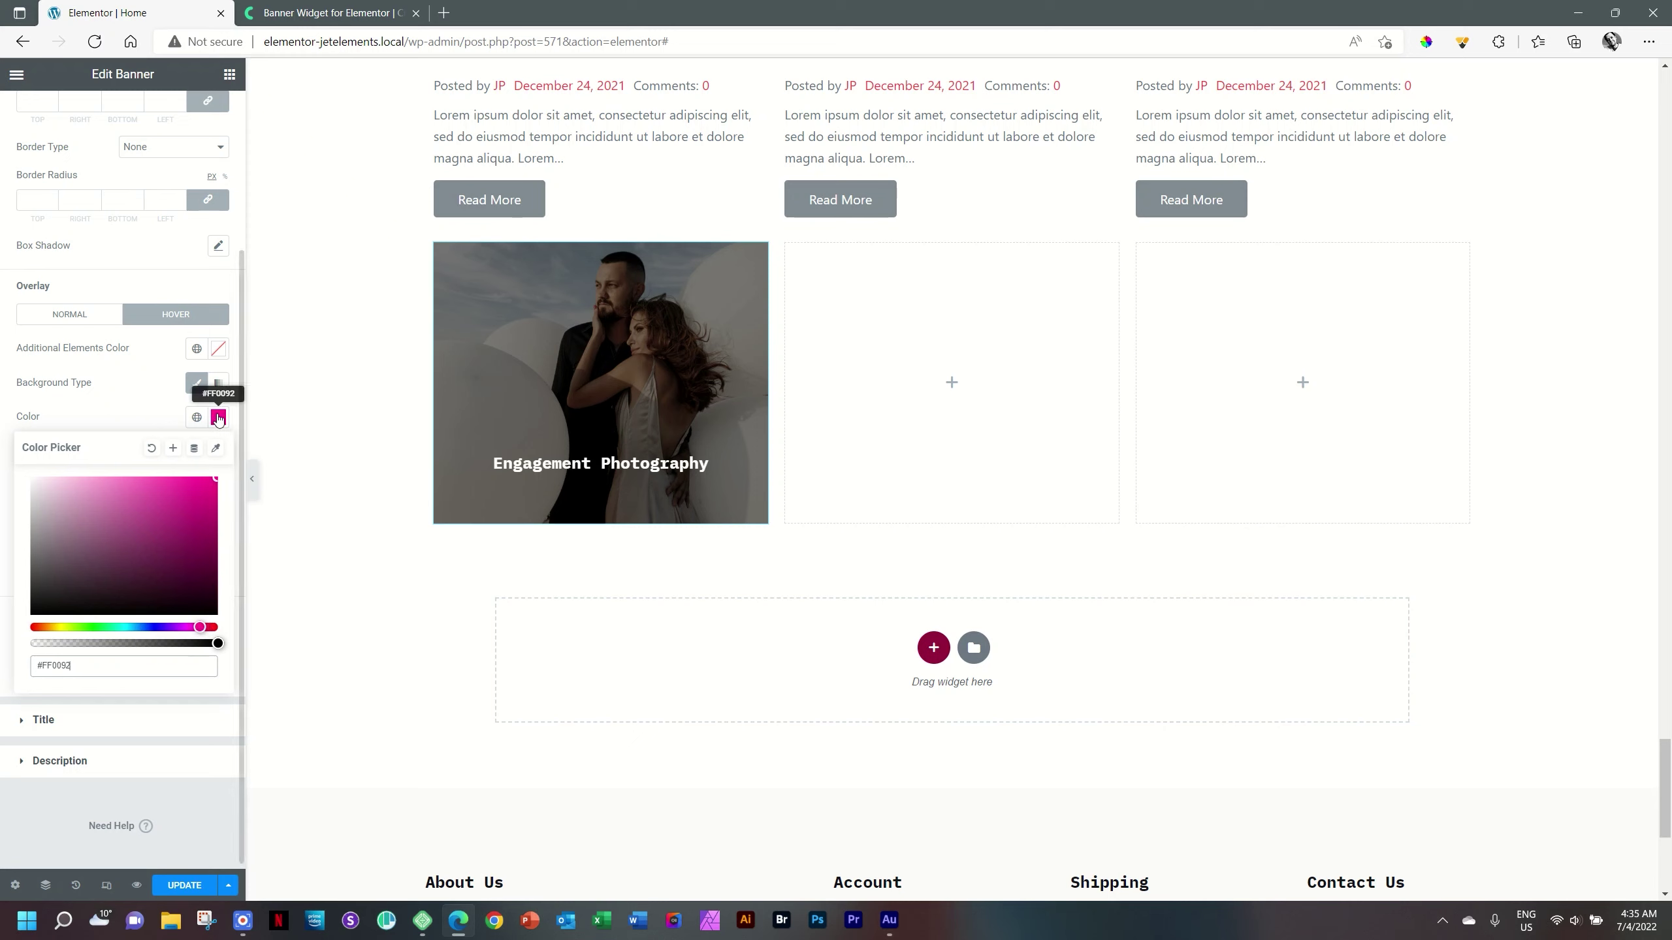
drag(200, 627, 205, 627)
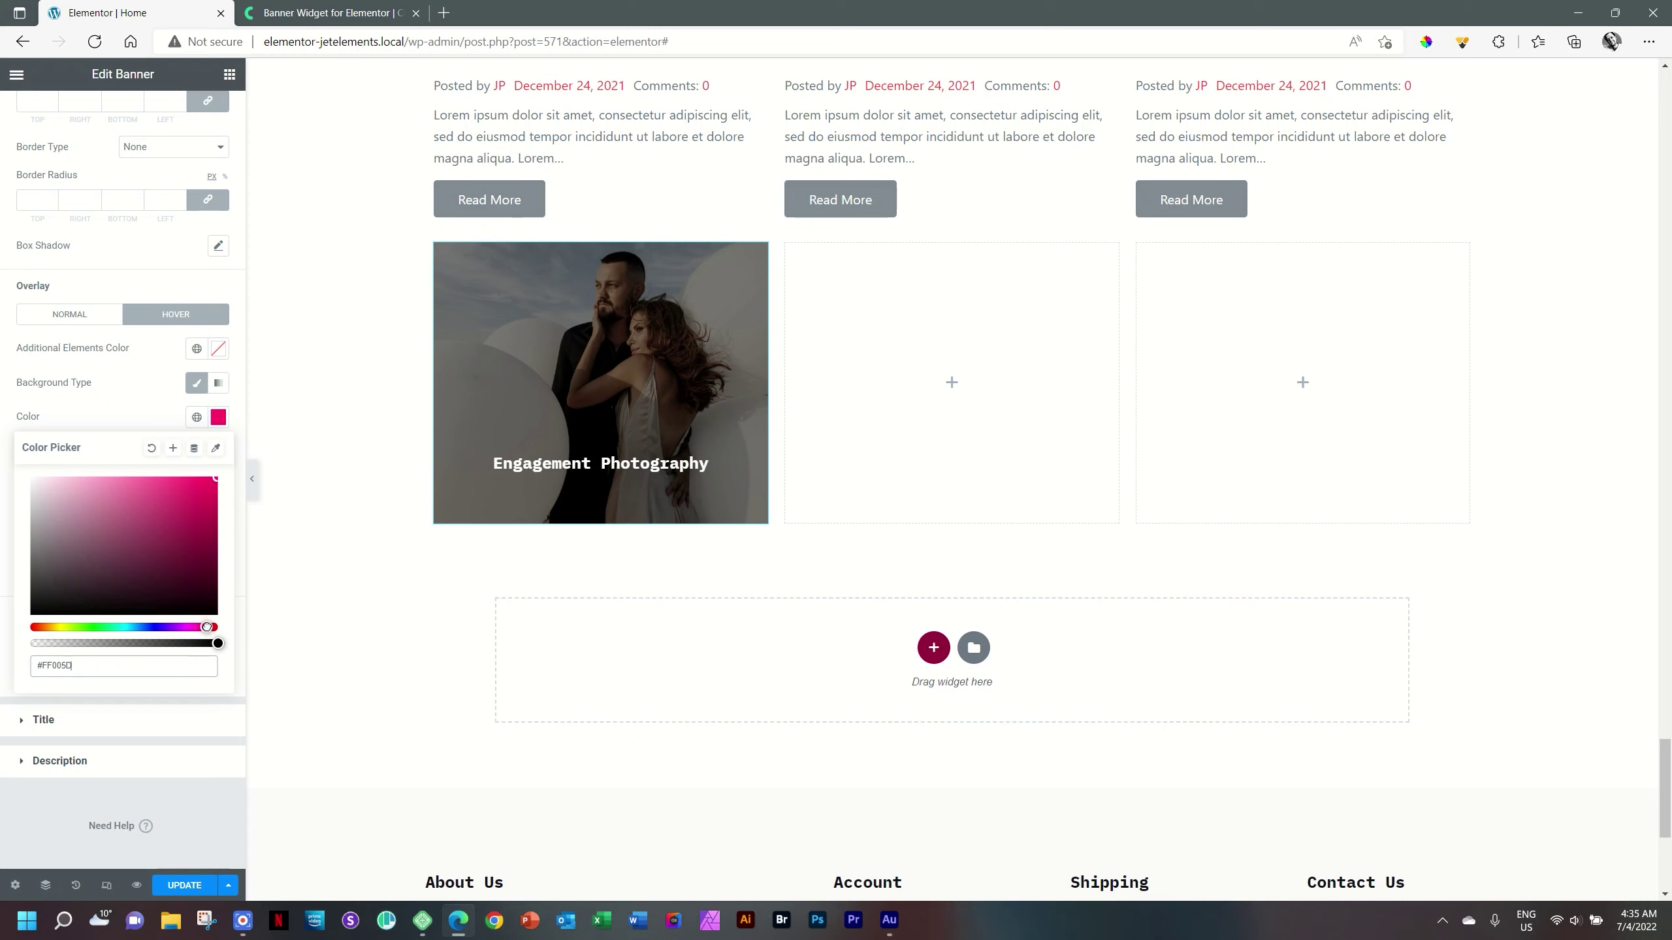
click(217, 418)
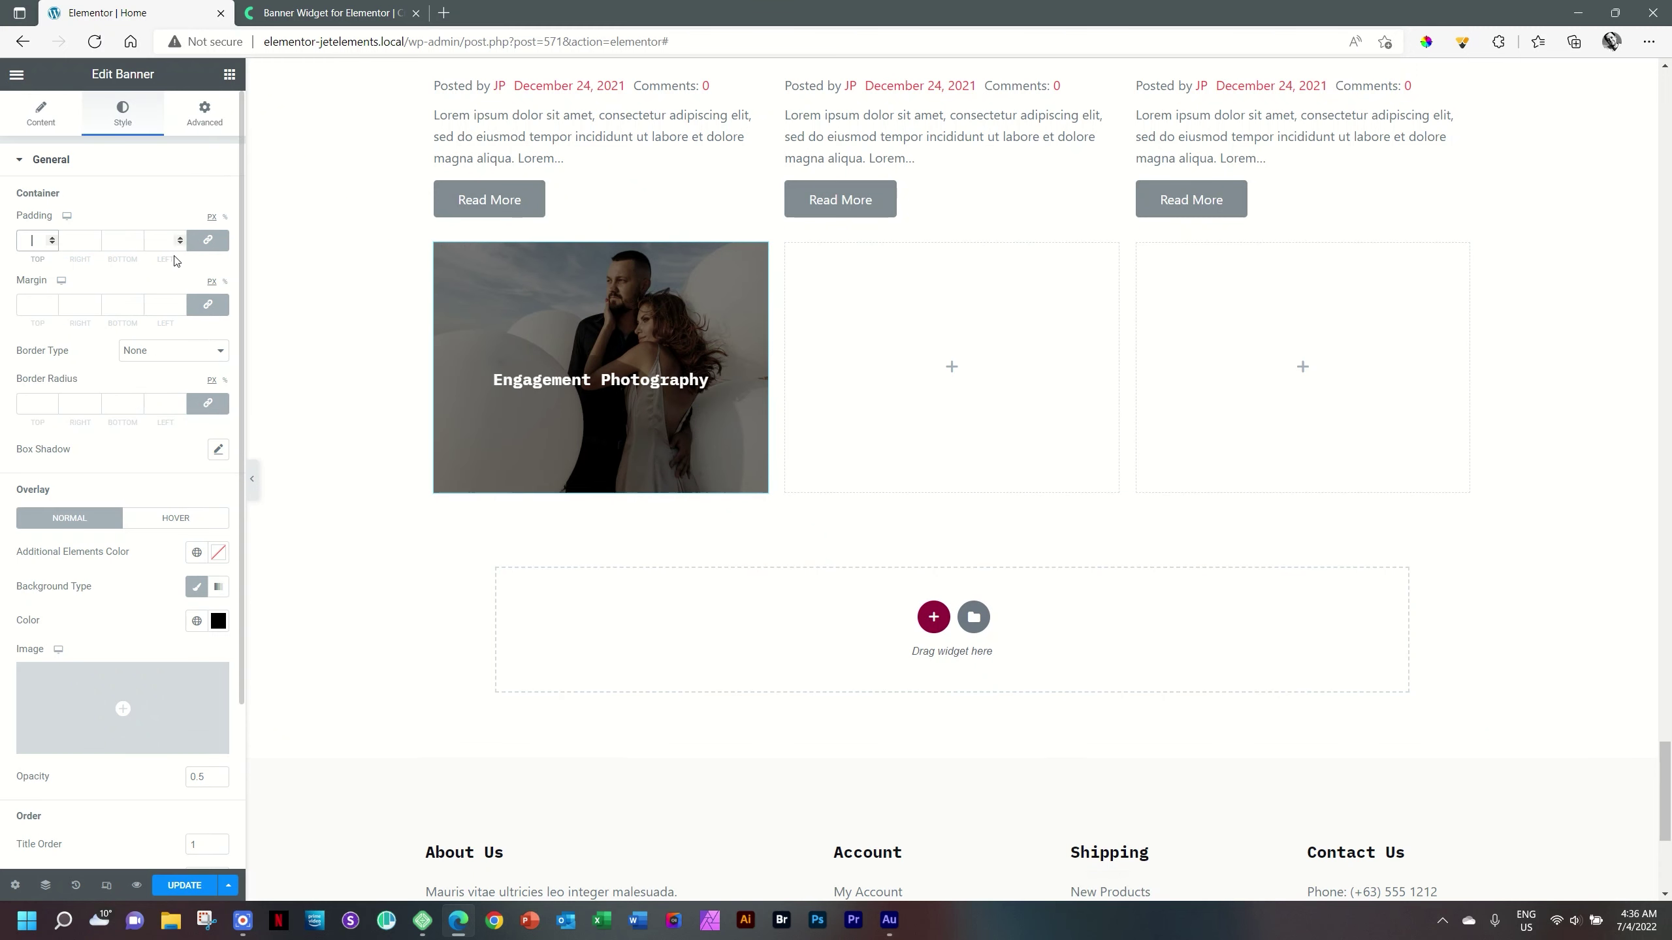
Step: Switch to the Crocoblock Banner widget page to review the example animation effects
click(305, 7)
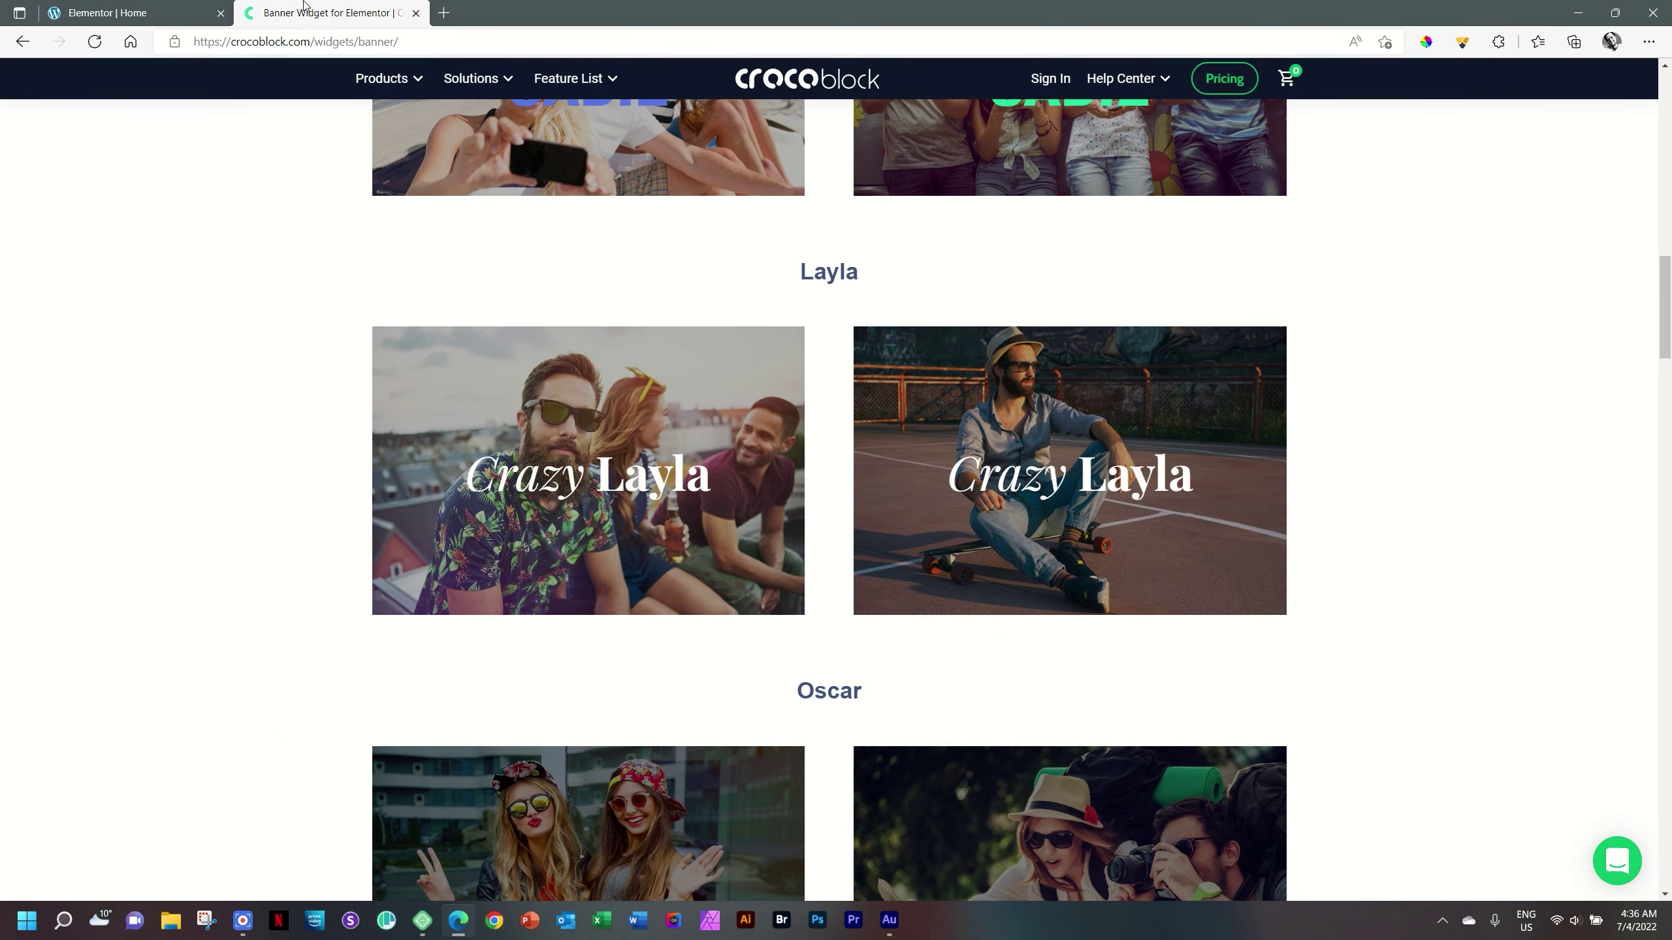